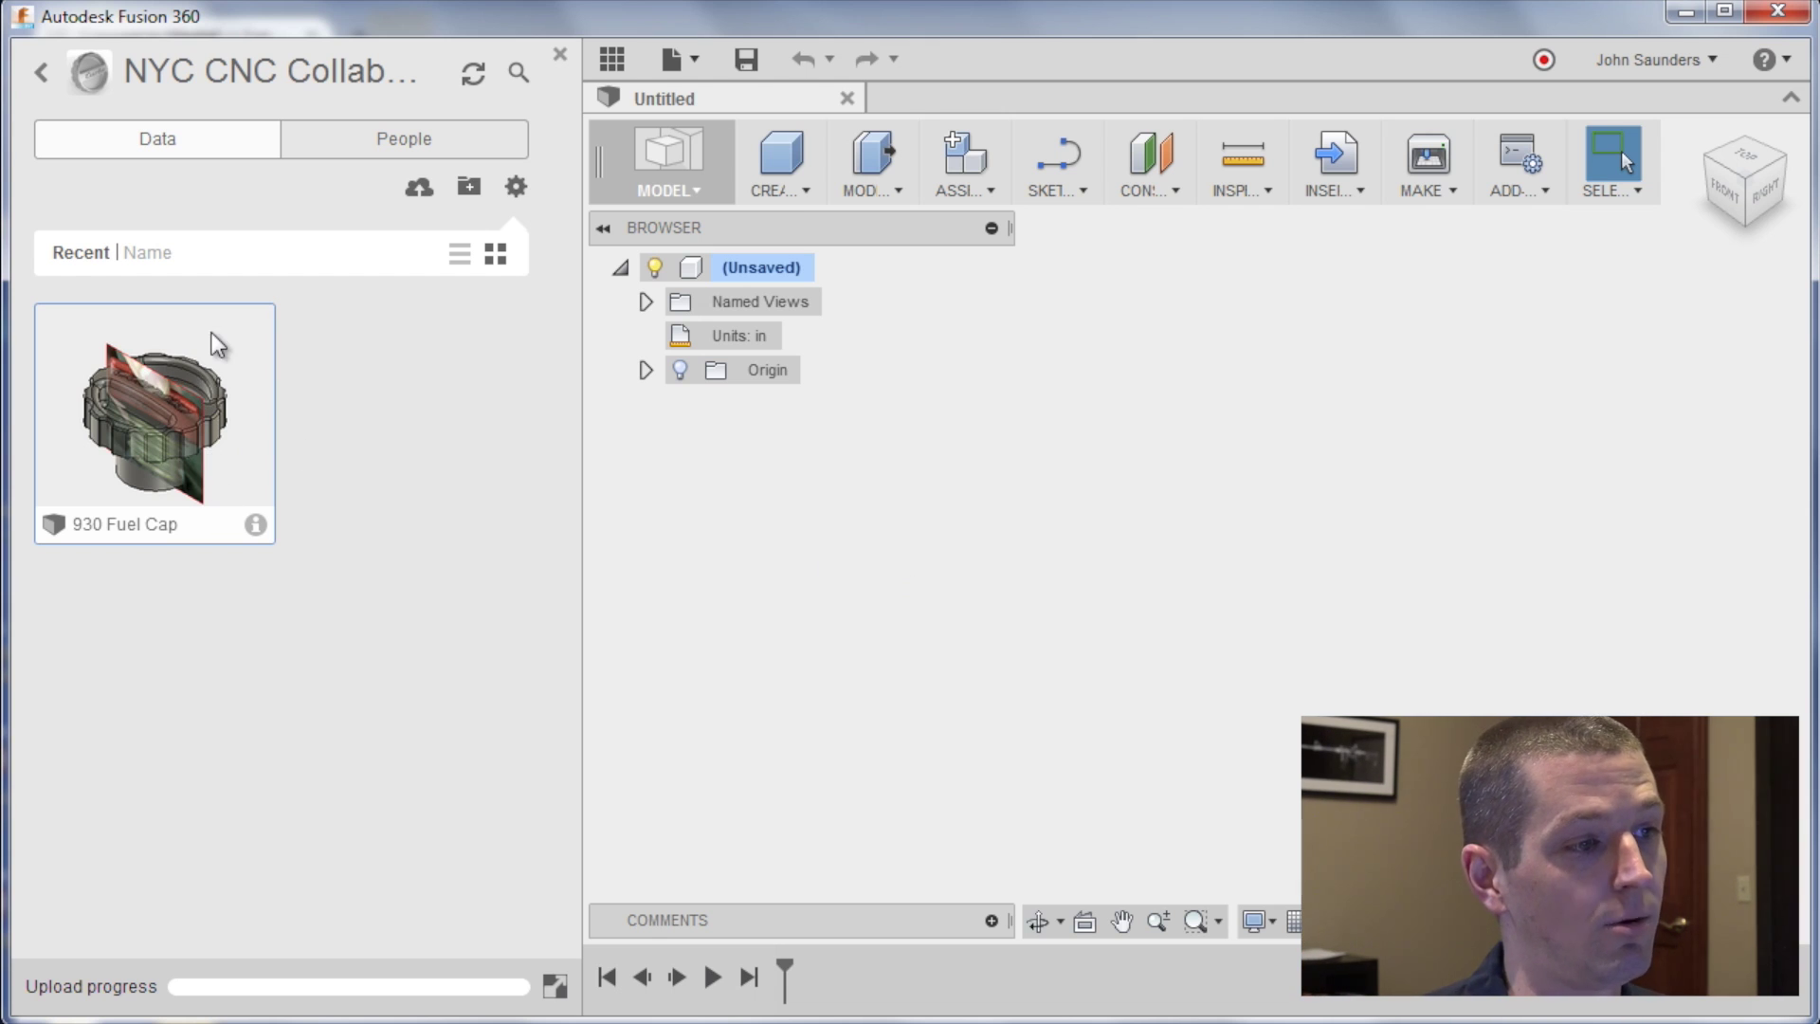
- Check the project's member and file lists, then orbit the fuel cap to look it over
click(407, 140)
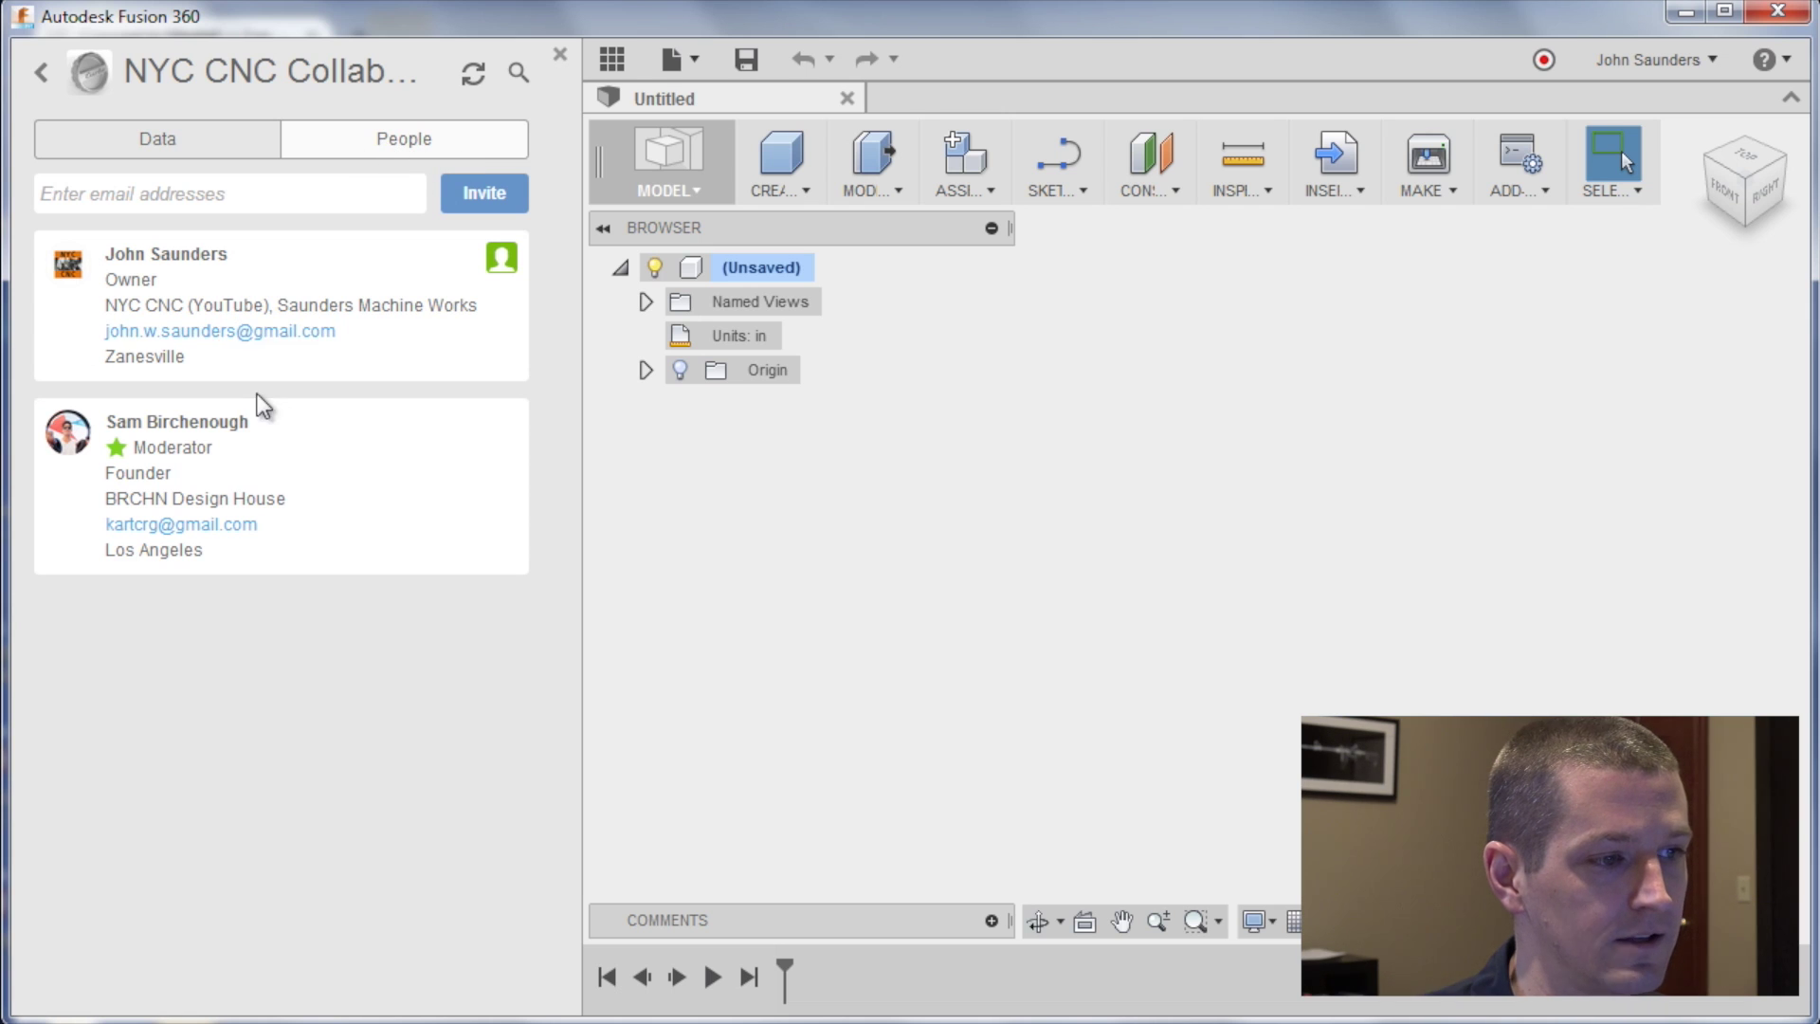
click(181, 157)
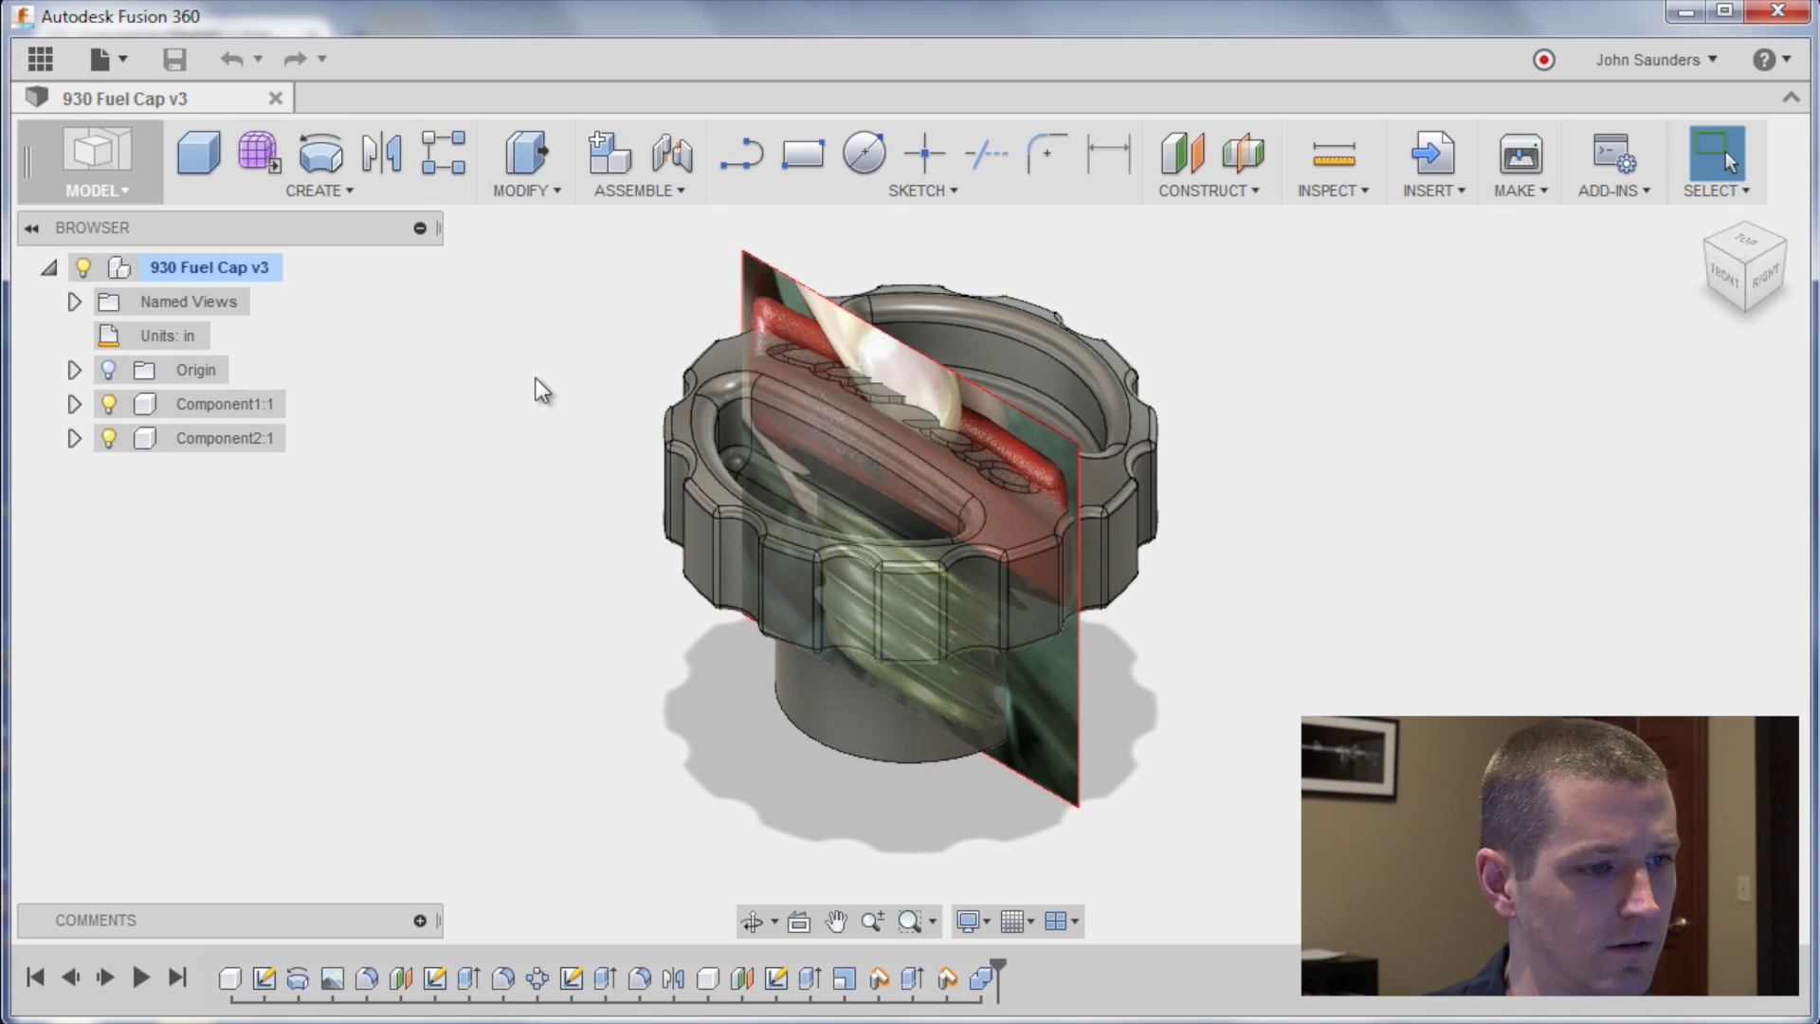
shift+middle_drag(541, 389, 861, 281)
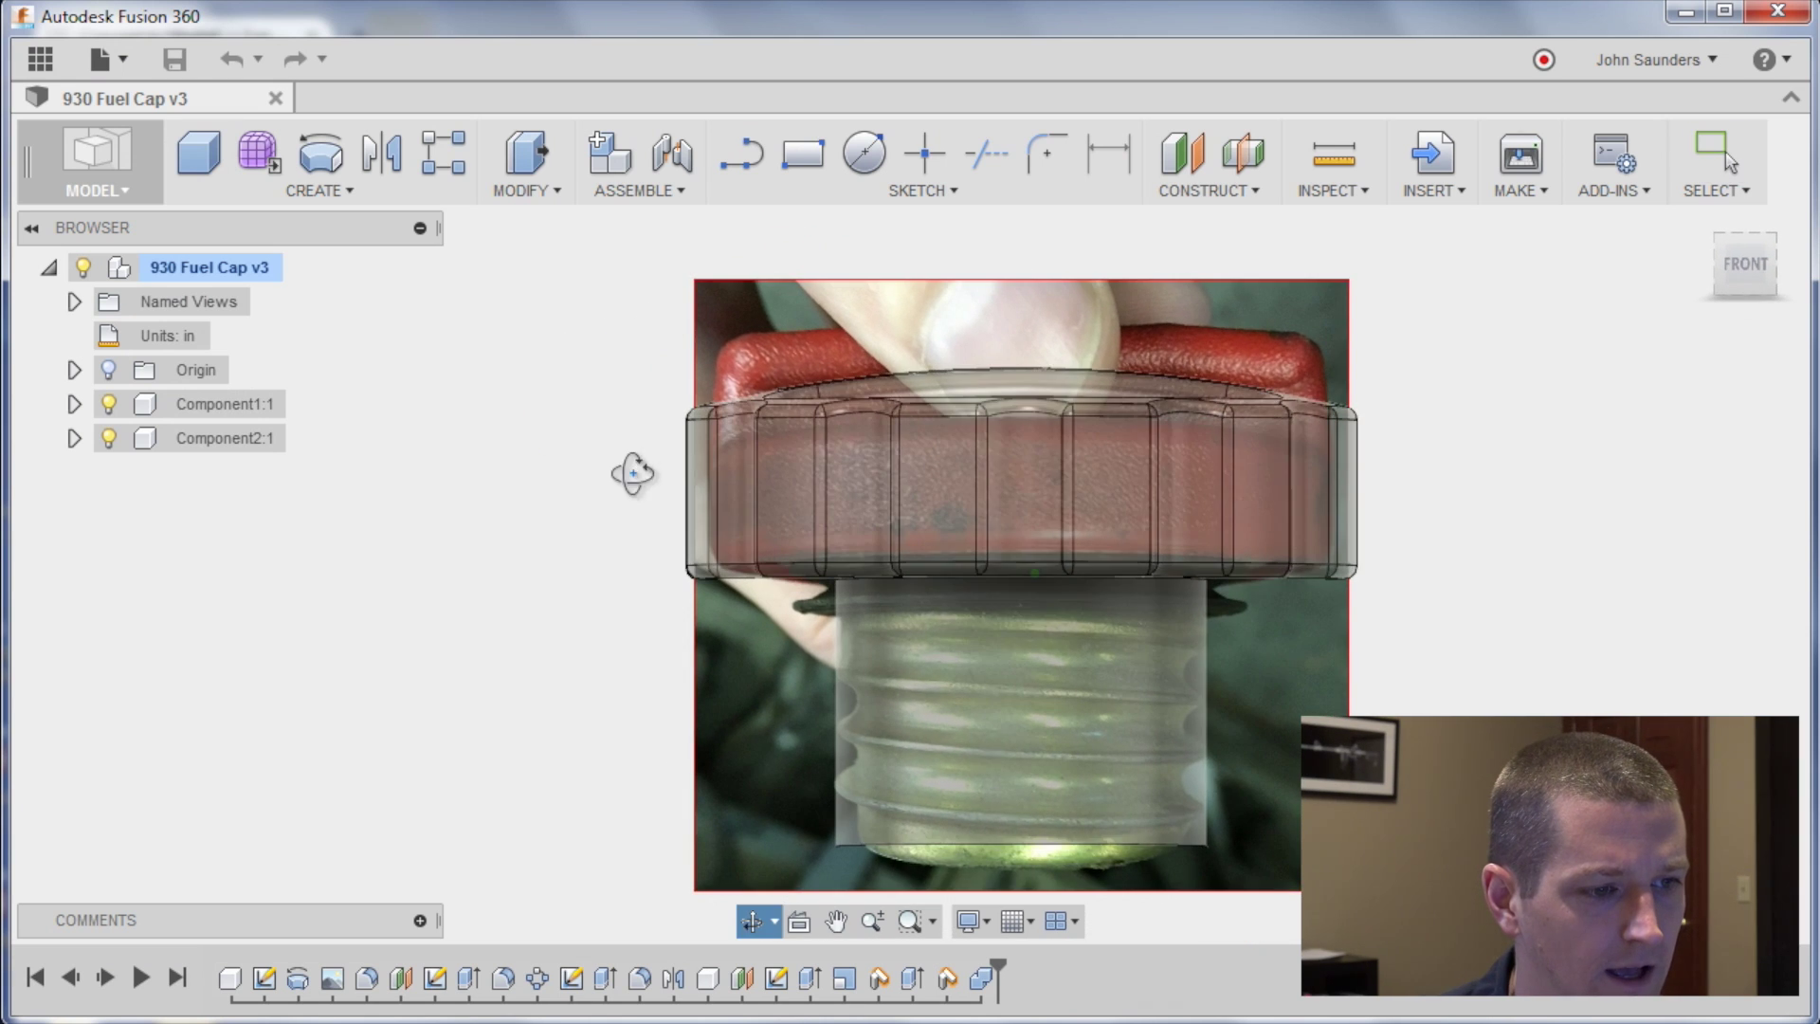
- Hide Component2 and expand Component1's Canvases, toggling the reference photo canvas
click(108, 437)
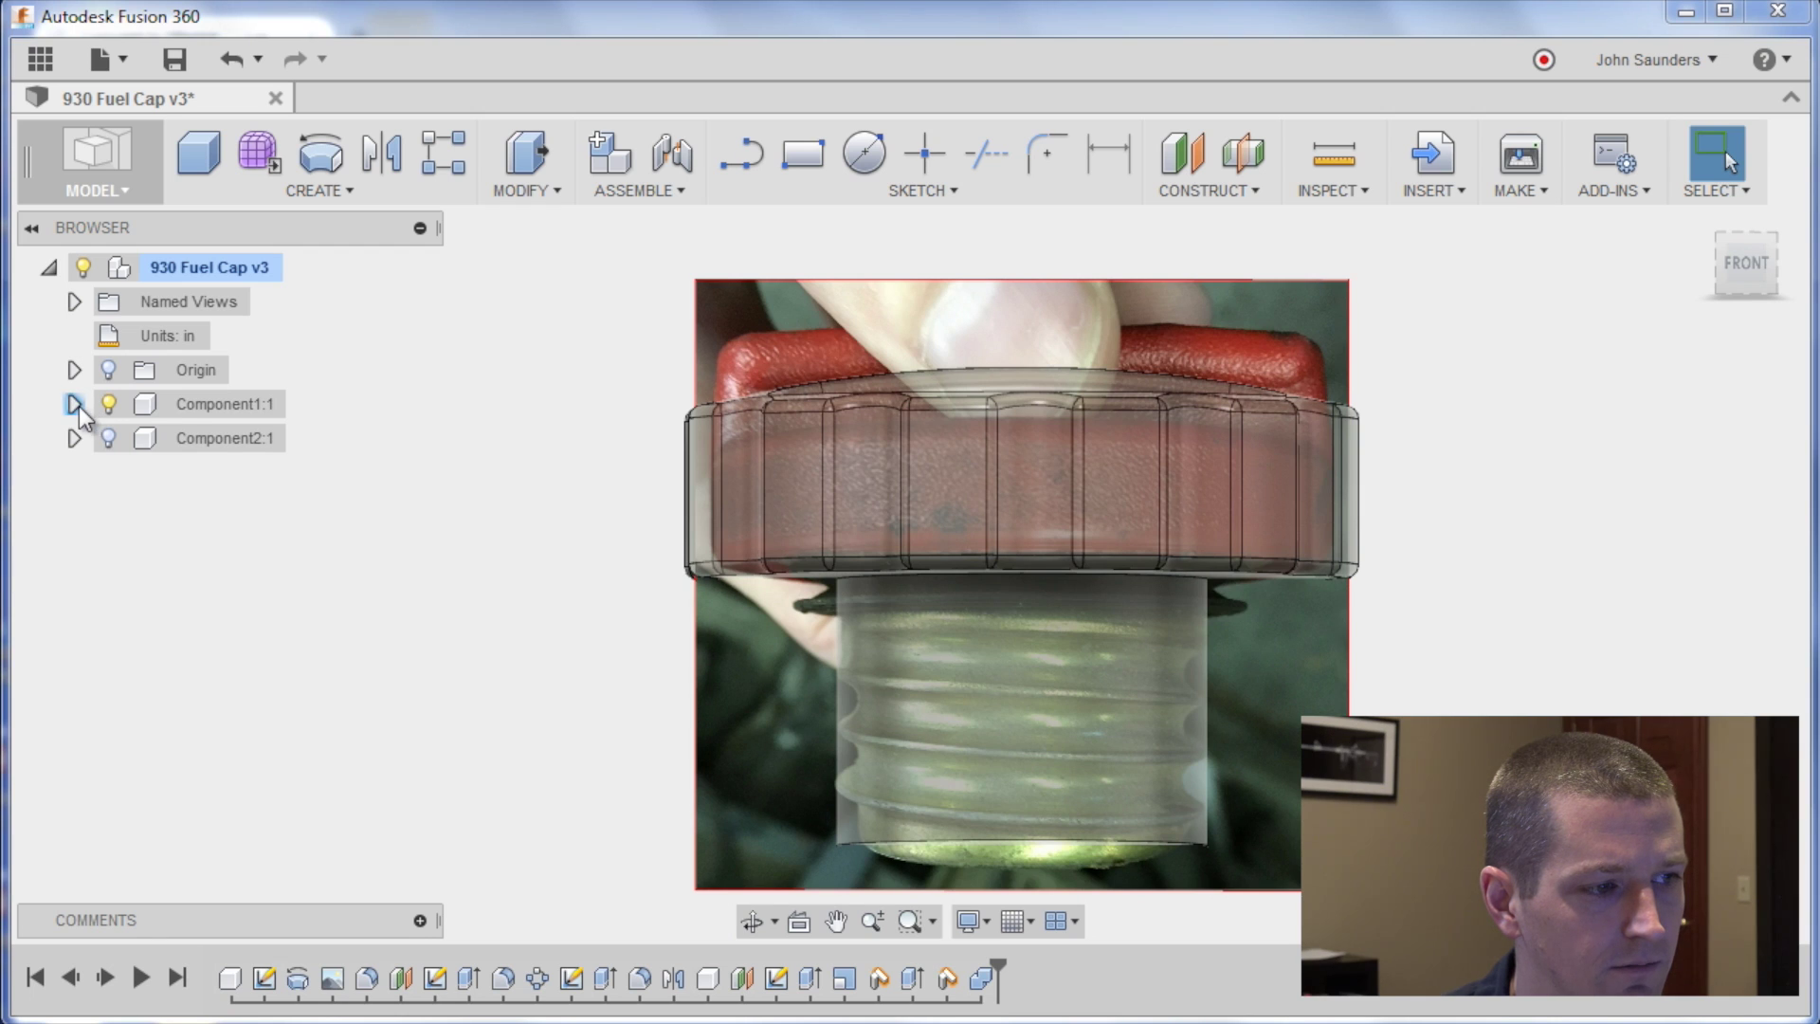
click(75, 405)
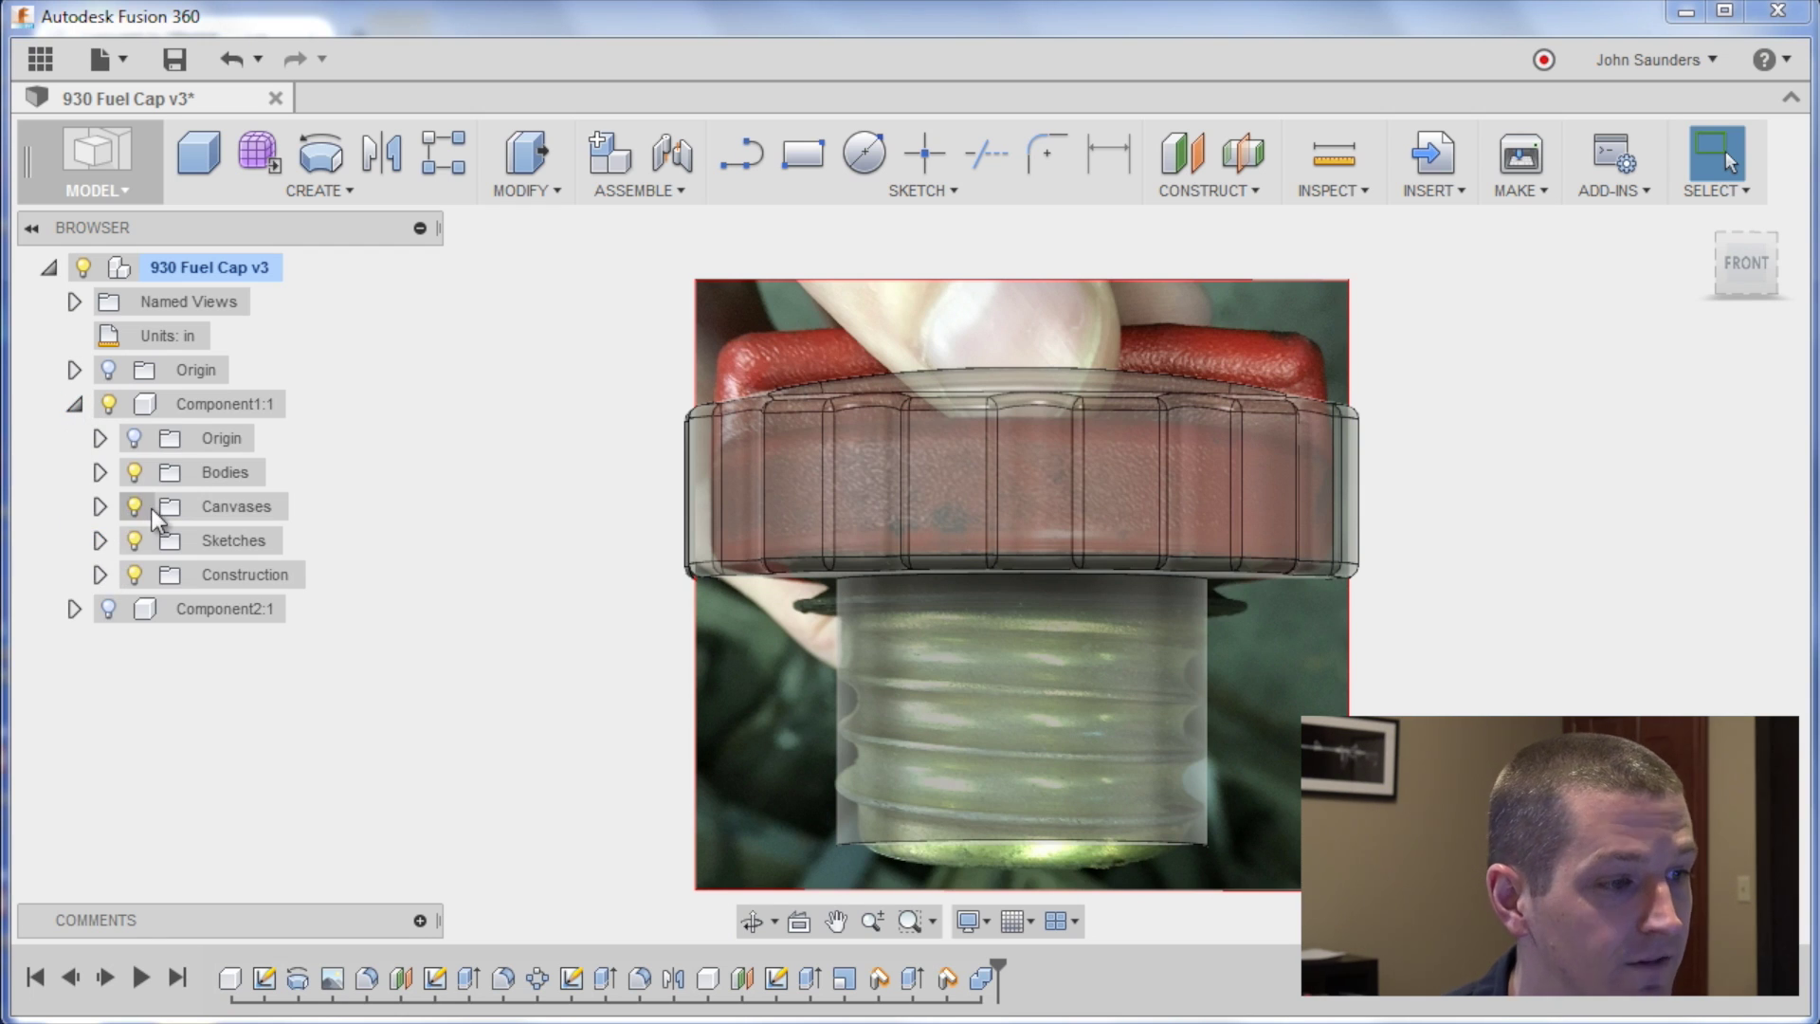
click(100, 507)
click(161, 541)
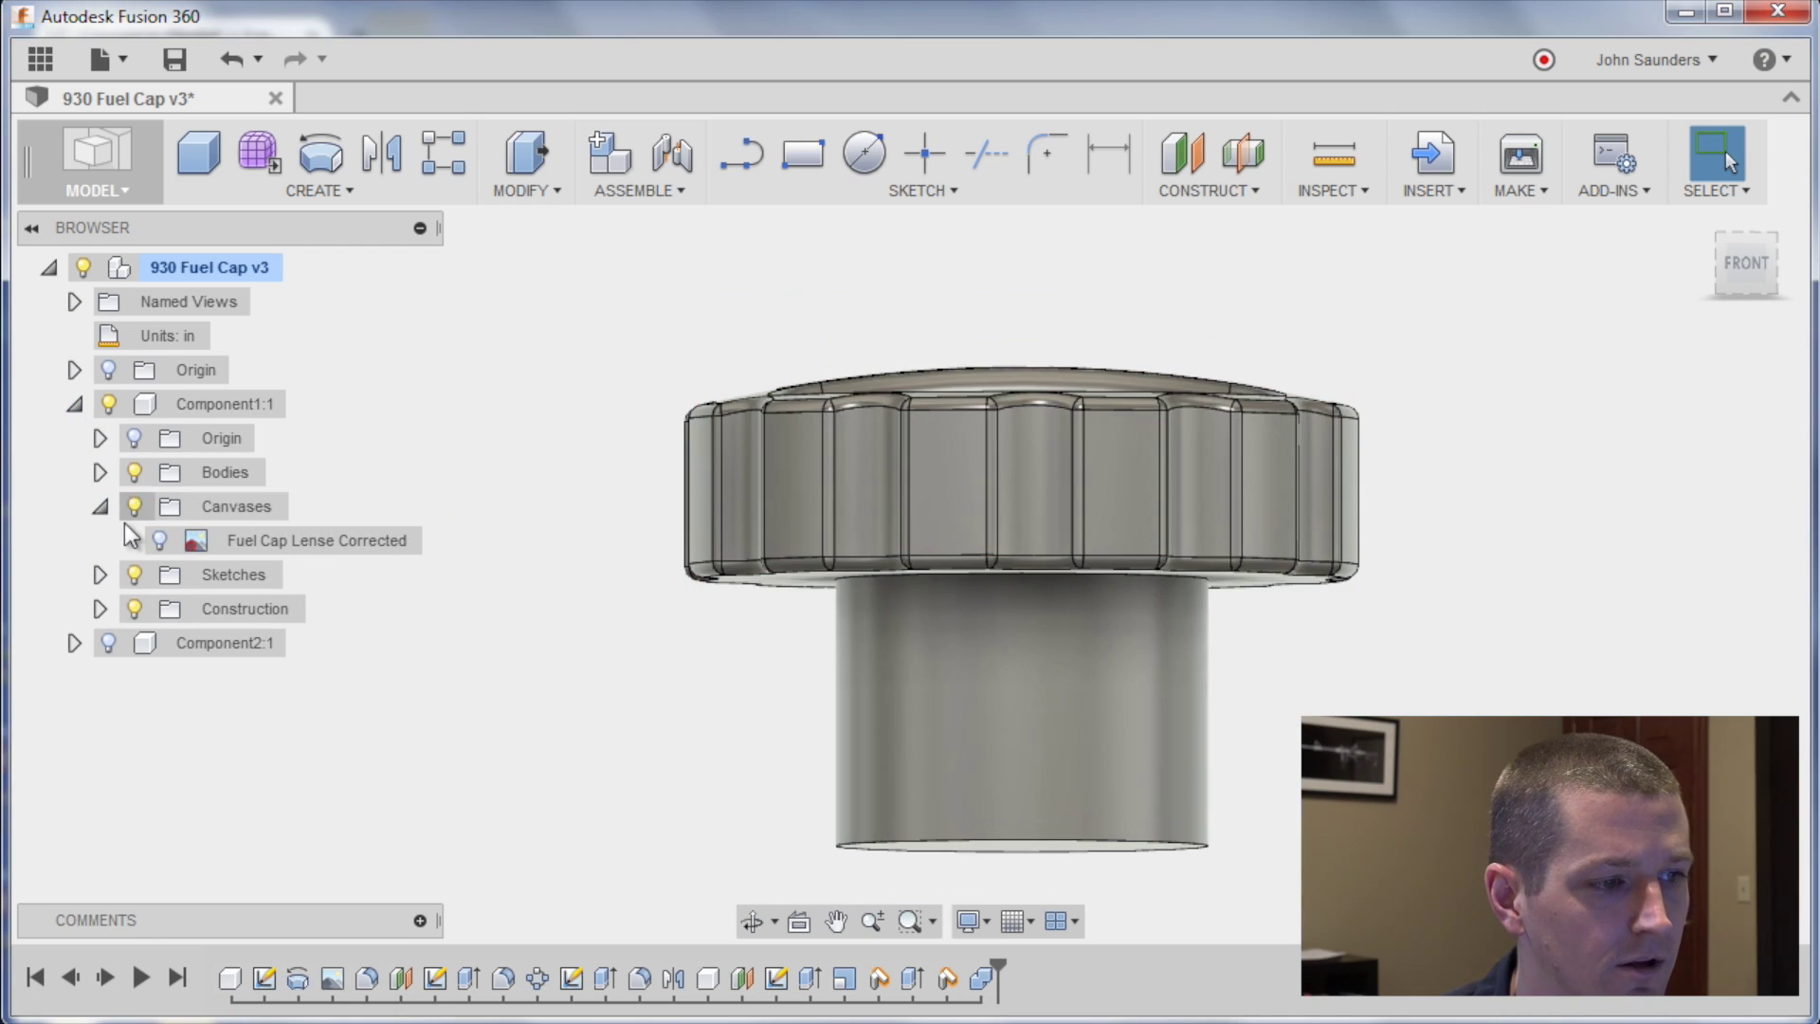
click(160, 541)
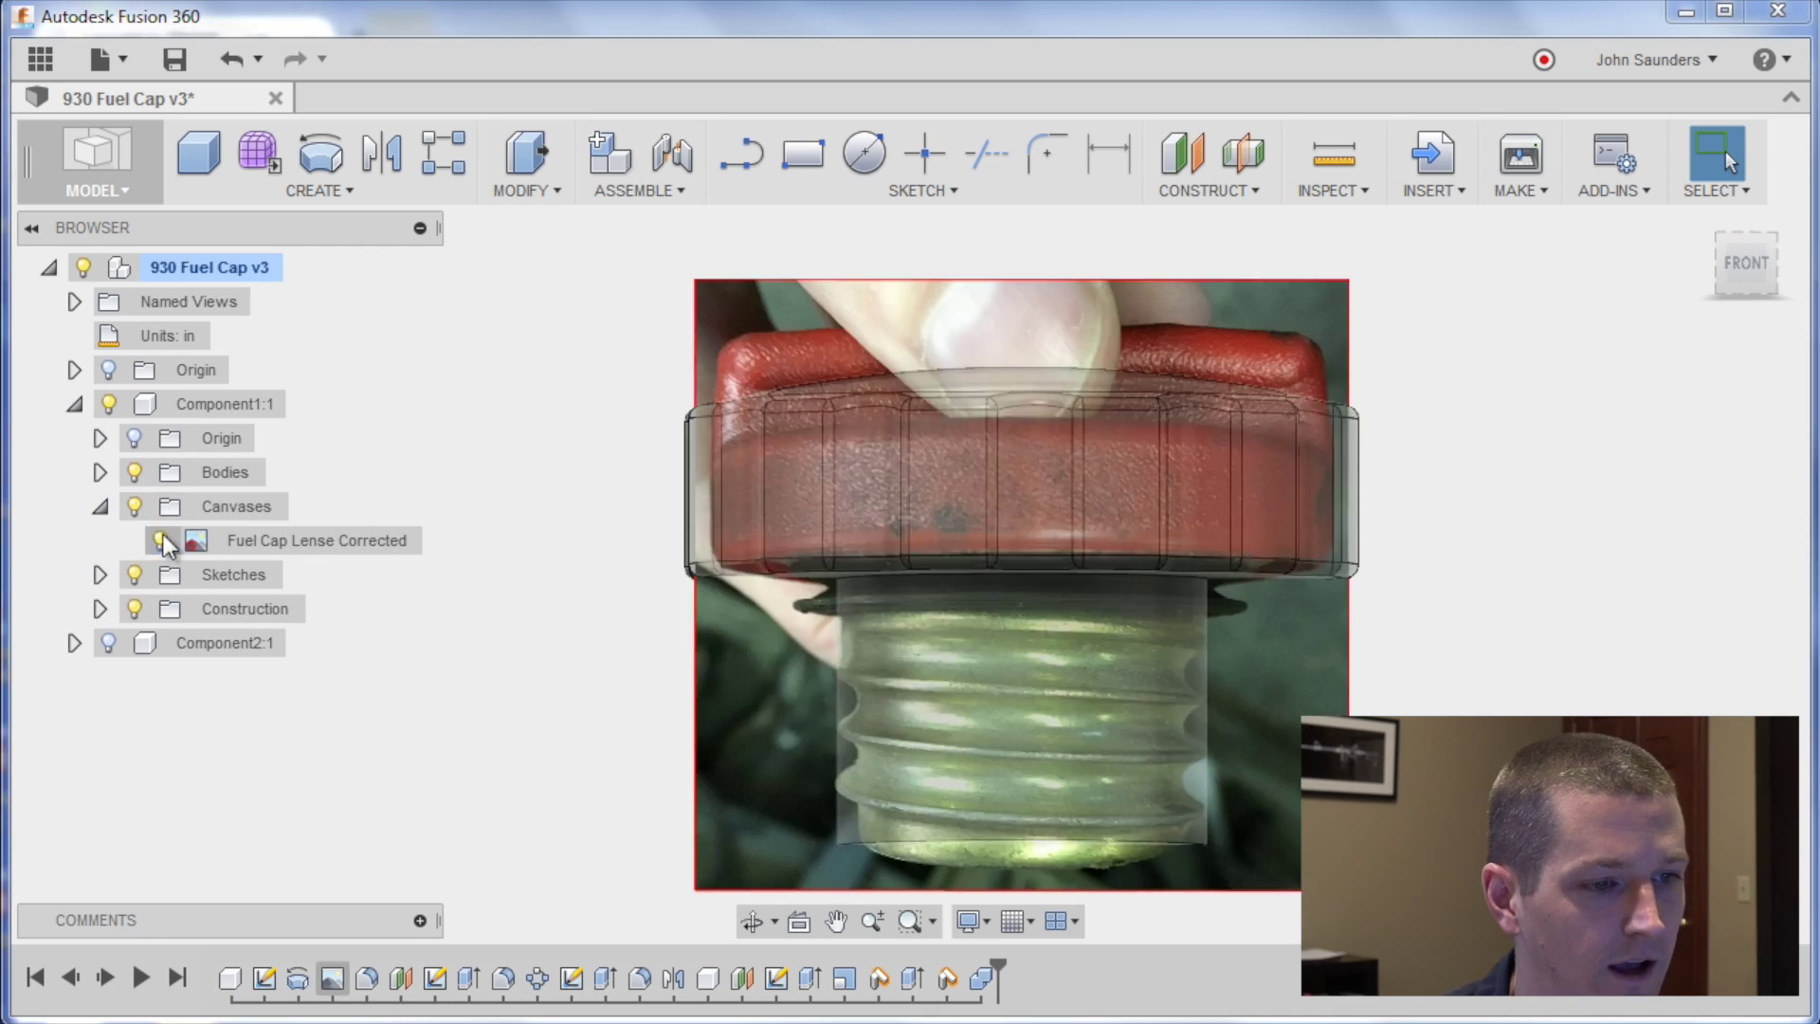
- Show the cap from the FRONT view and recentre it in the window
click(1727, 244)
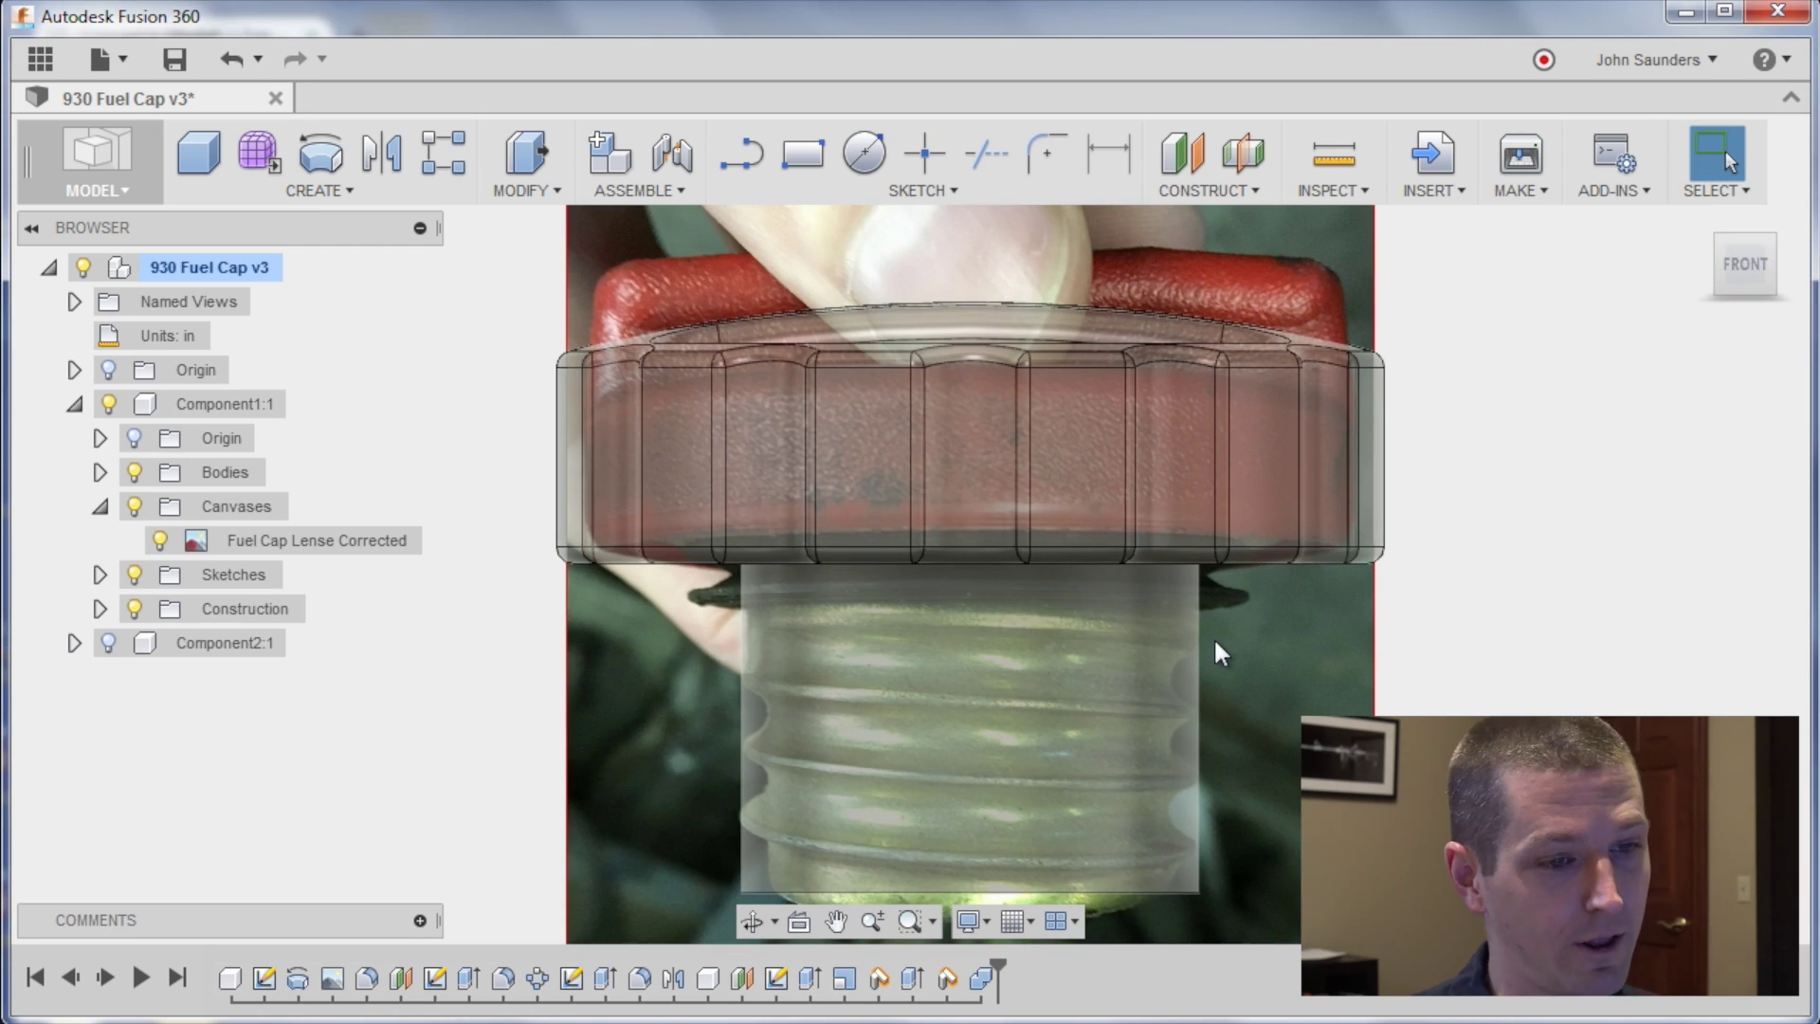
scroll(1213, 635, up, 4)
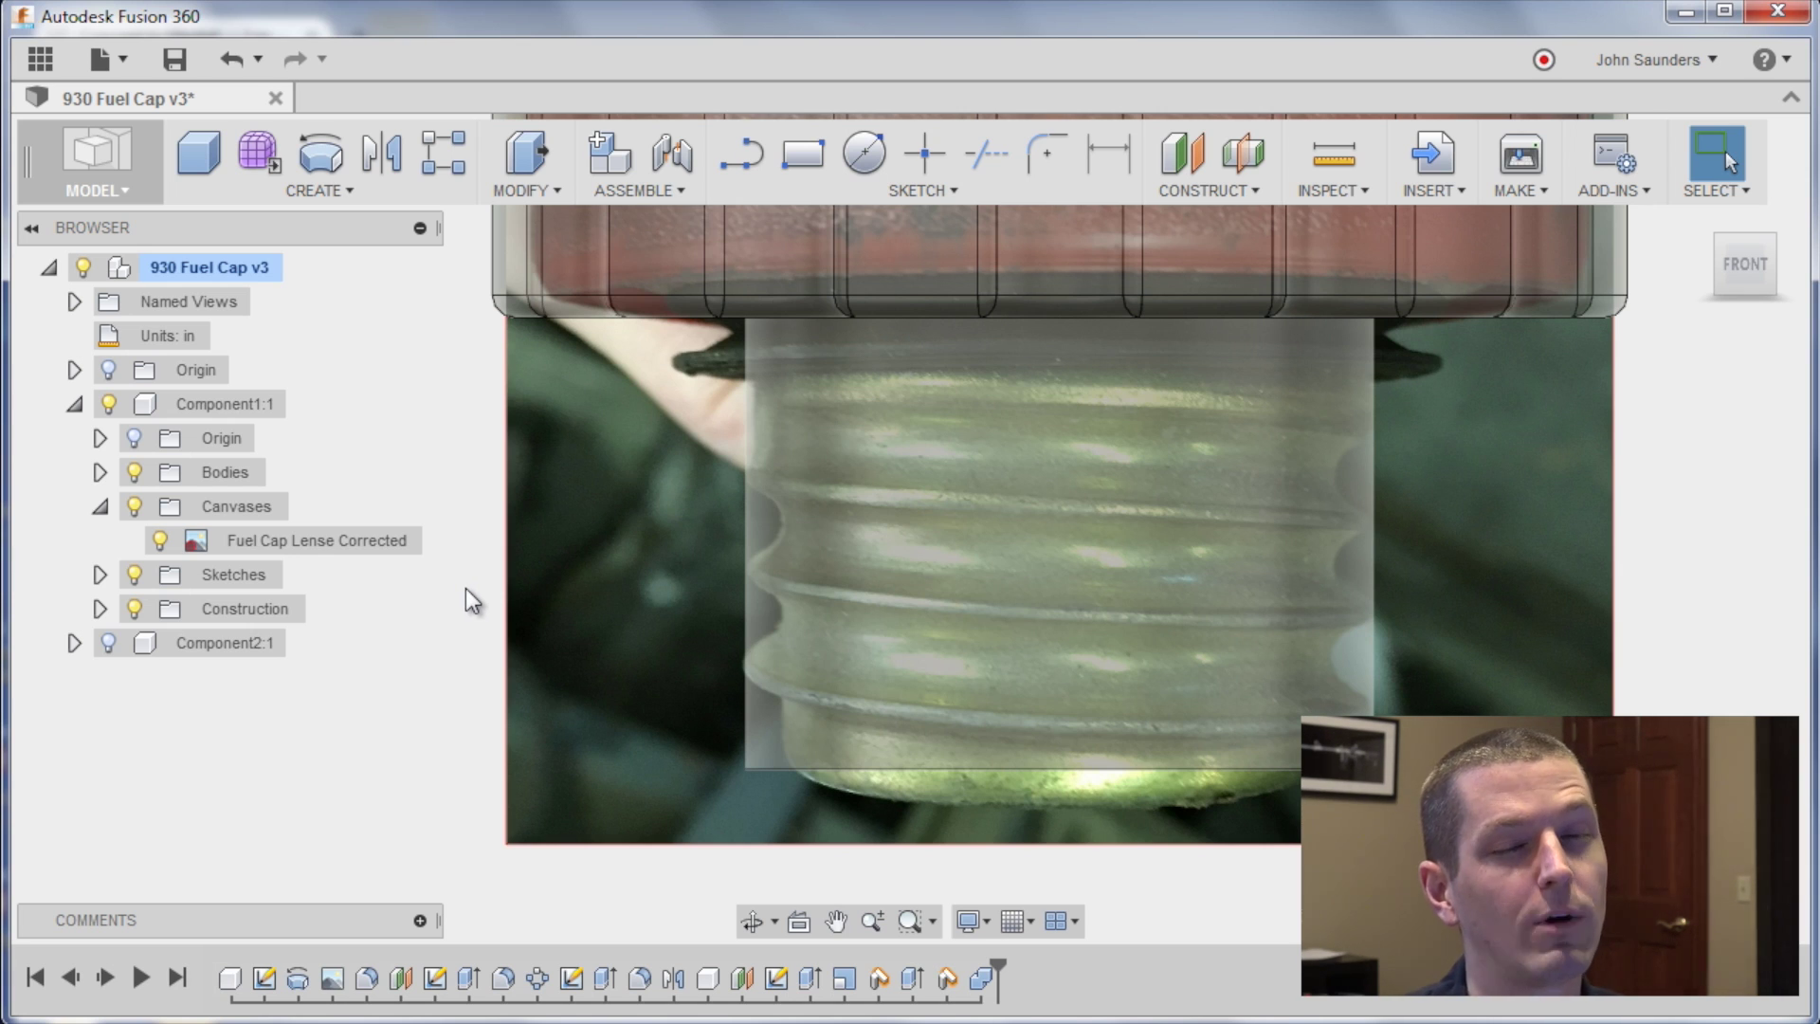
scroll(476, 587, down, 3)
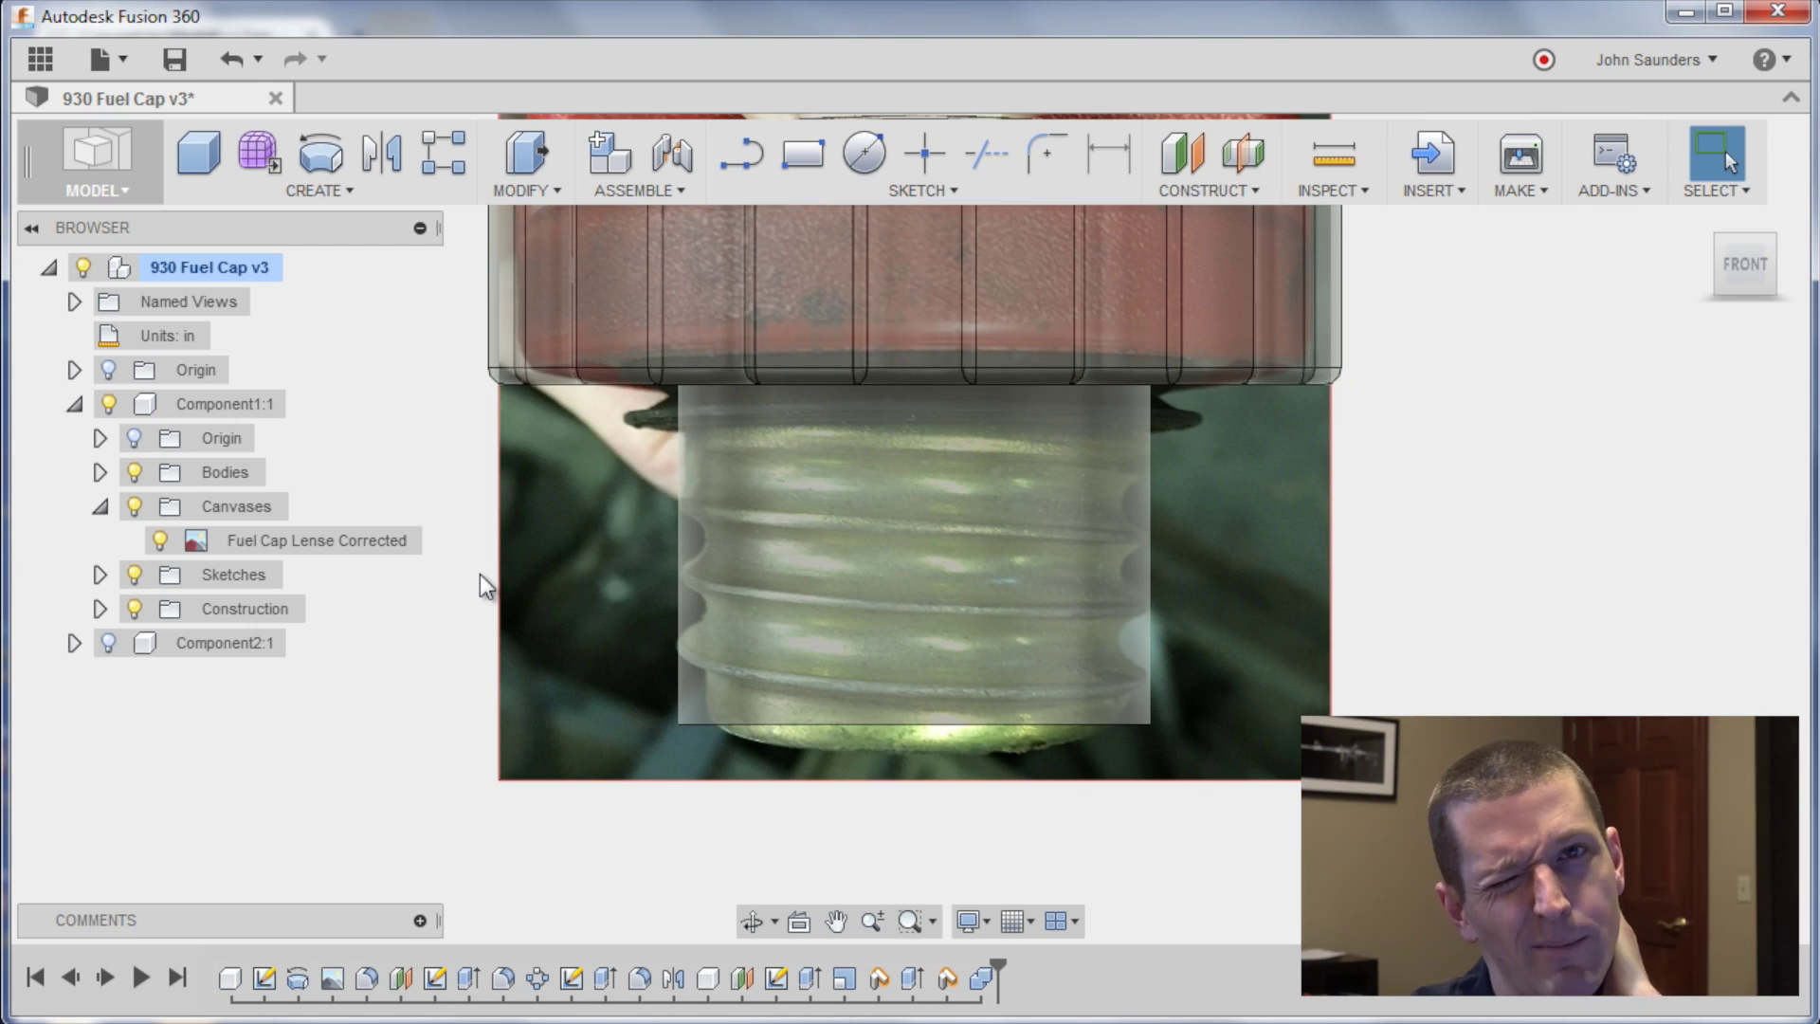
scroll(514, 573, down, 2)
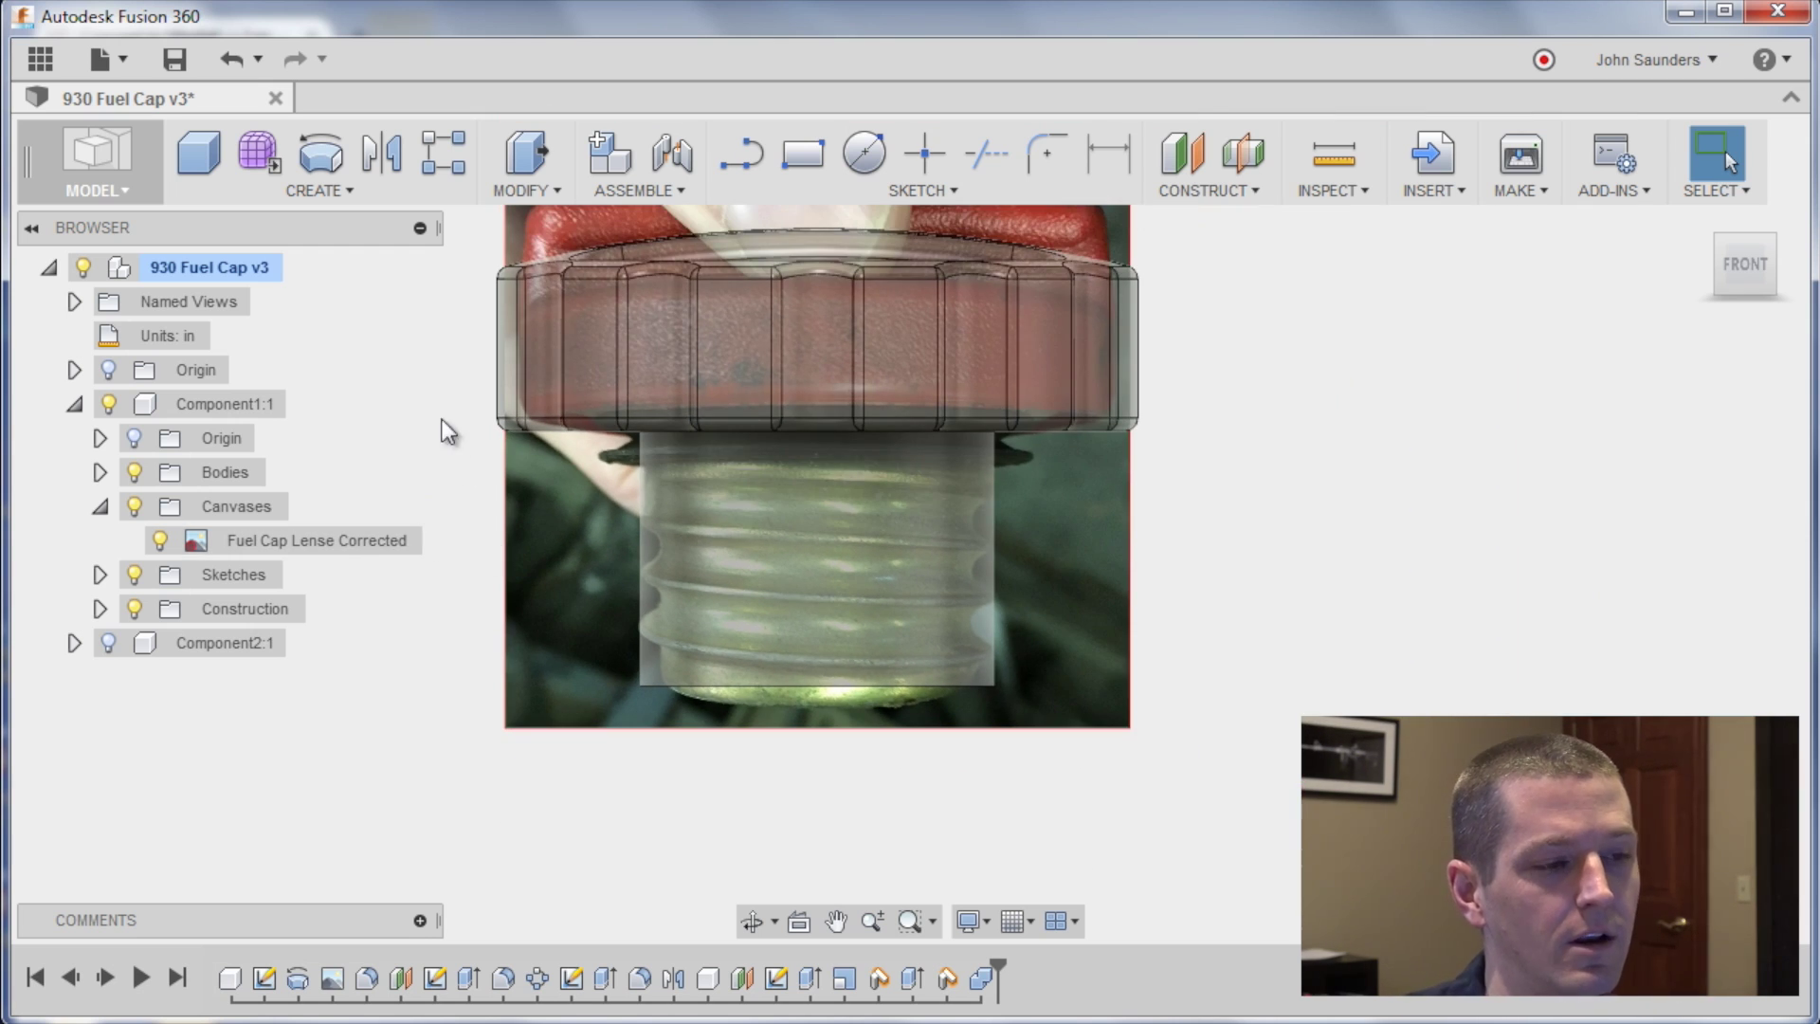
middle_drag(442, 419, 491, 510)
- Hide the reference photo canvas and orbit to an isometric top view of the cap
click(159, 541)
drag(491, 510, 601, 537)
key(Escape)
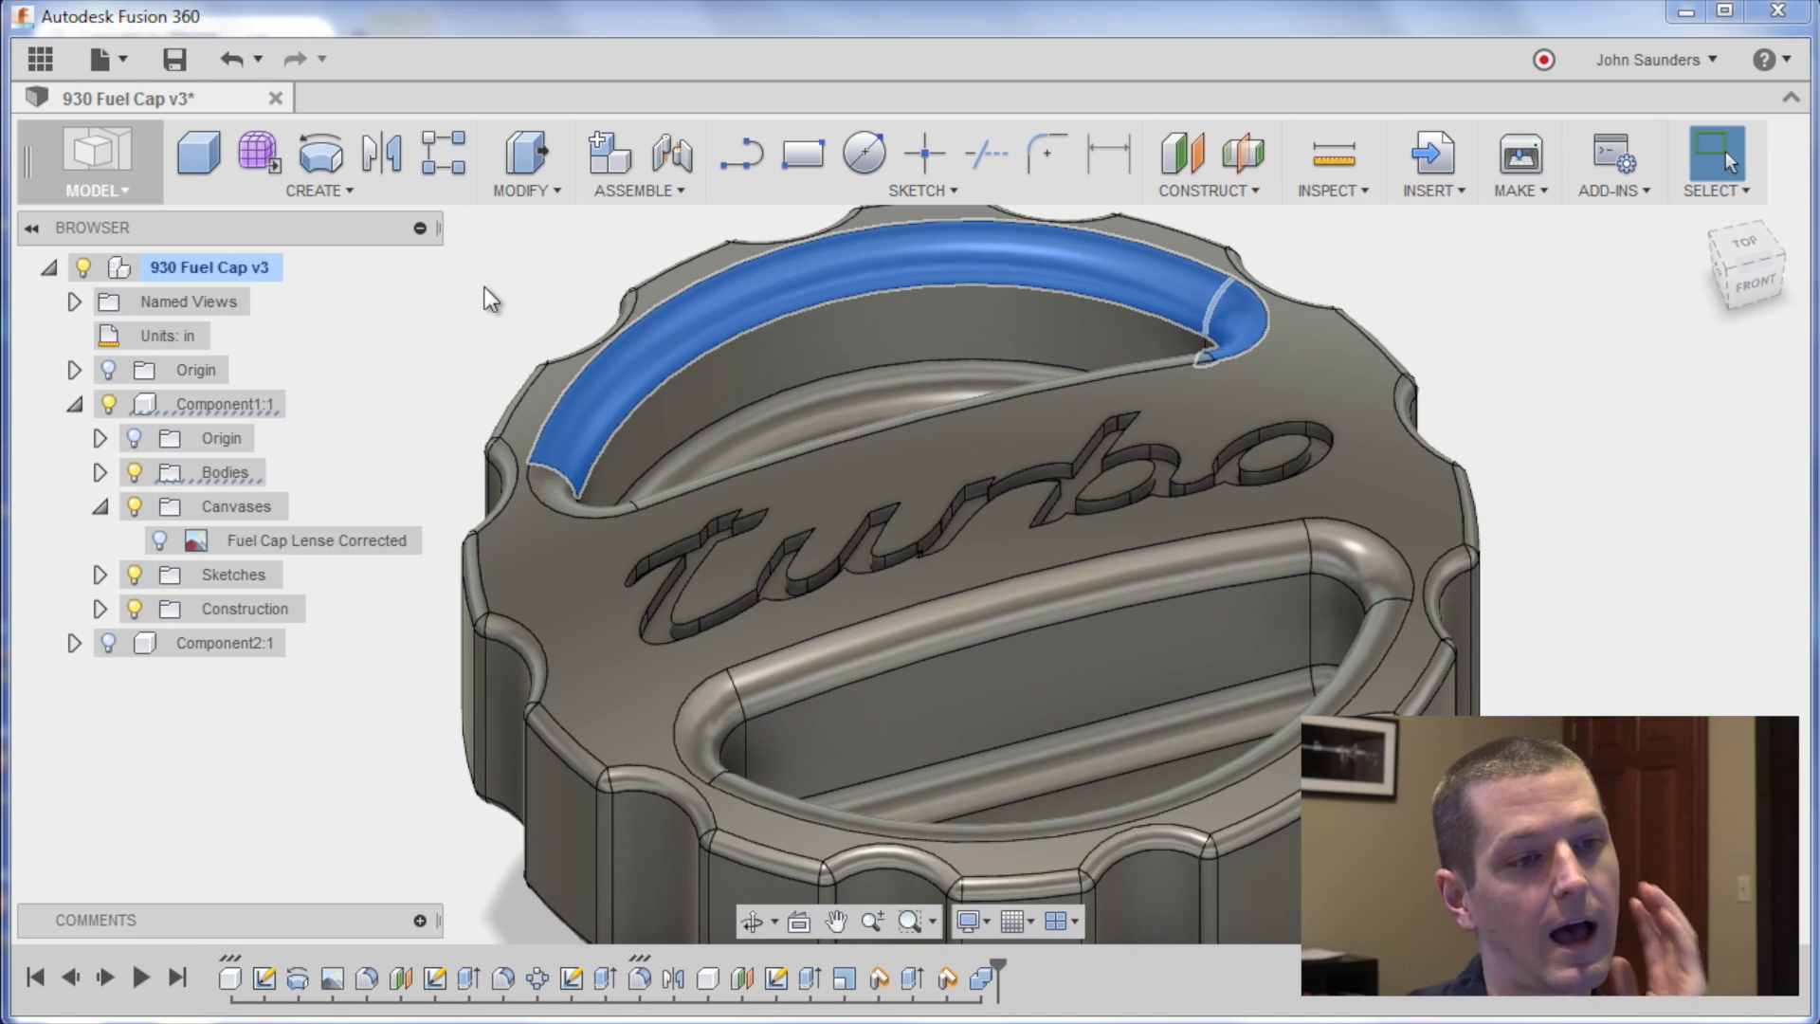
- Select the curved grip fillet face and drag the timeline marker back to it
click(466, 305)
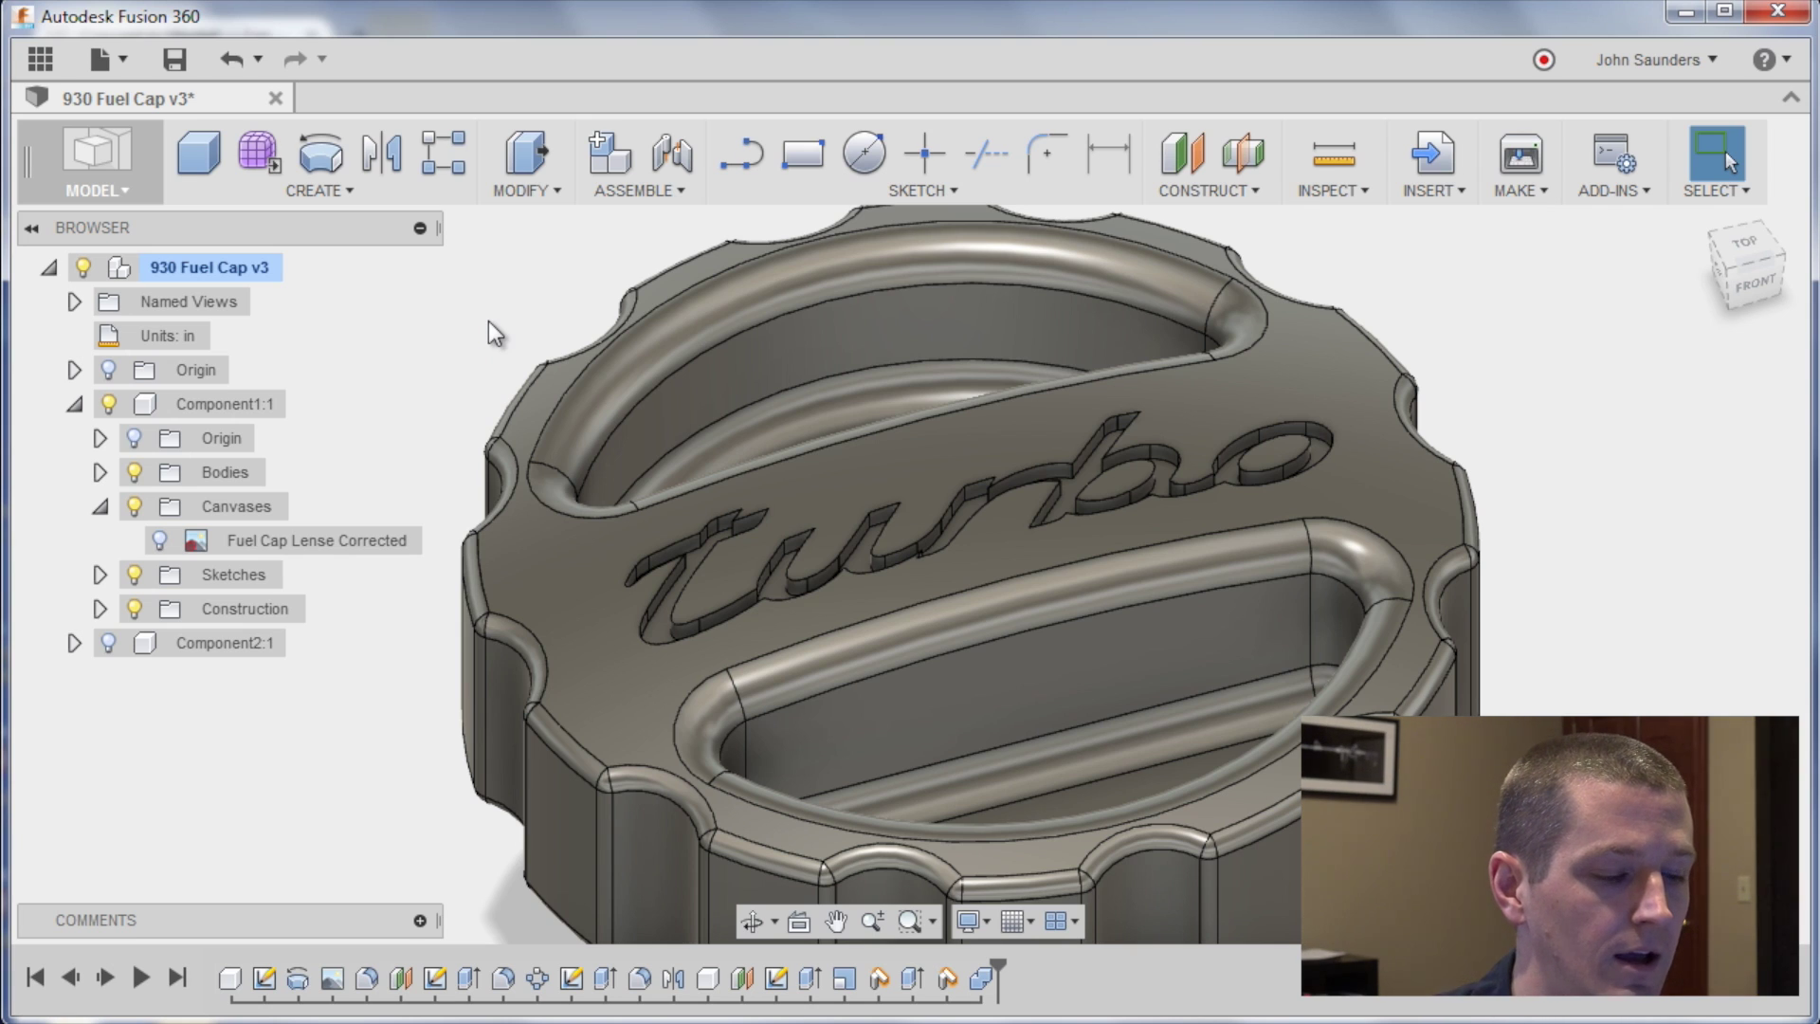
click(589, 414)
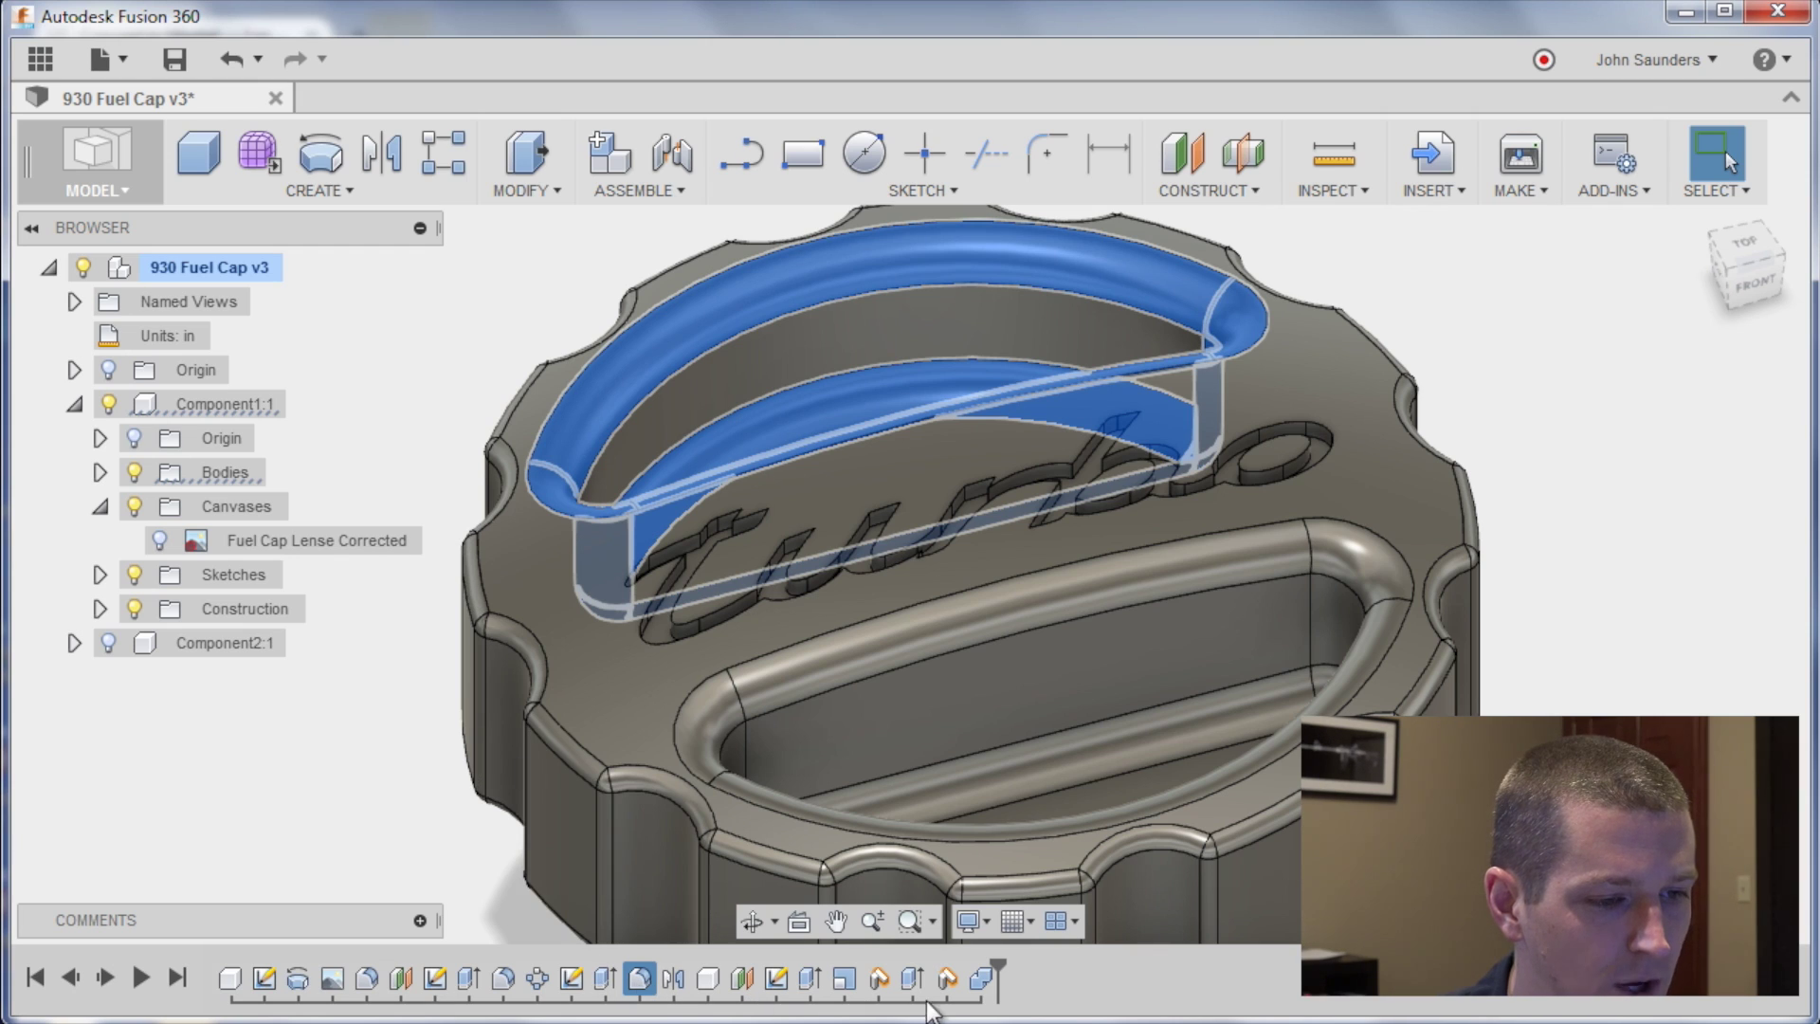
mouse_move(997, 978)
mouse_down()
mouse_move(623, 978)
mouse_move(641, 978)
mouse_up()
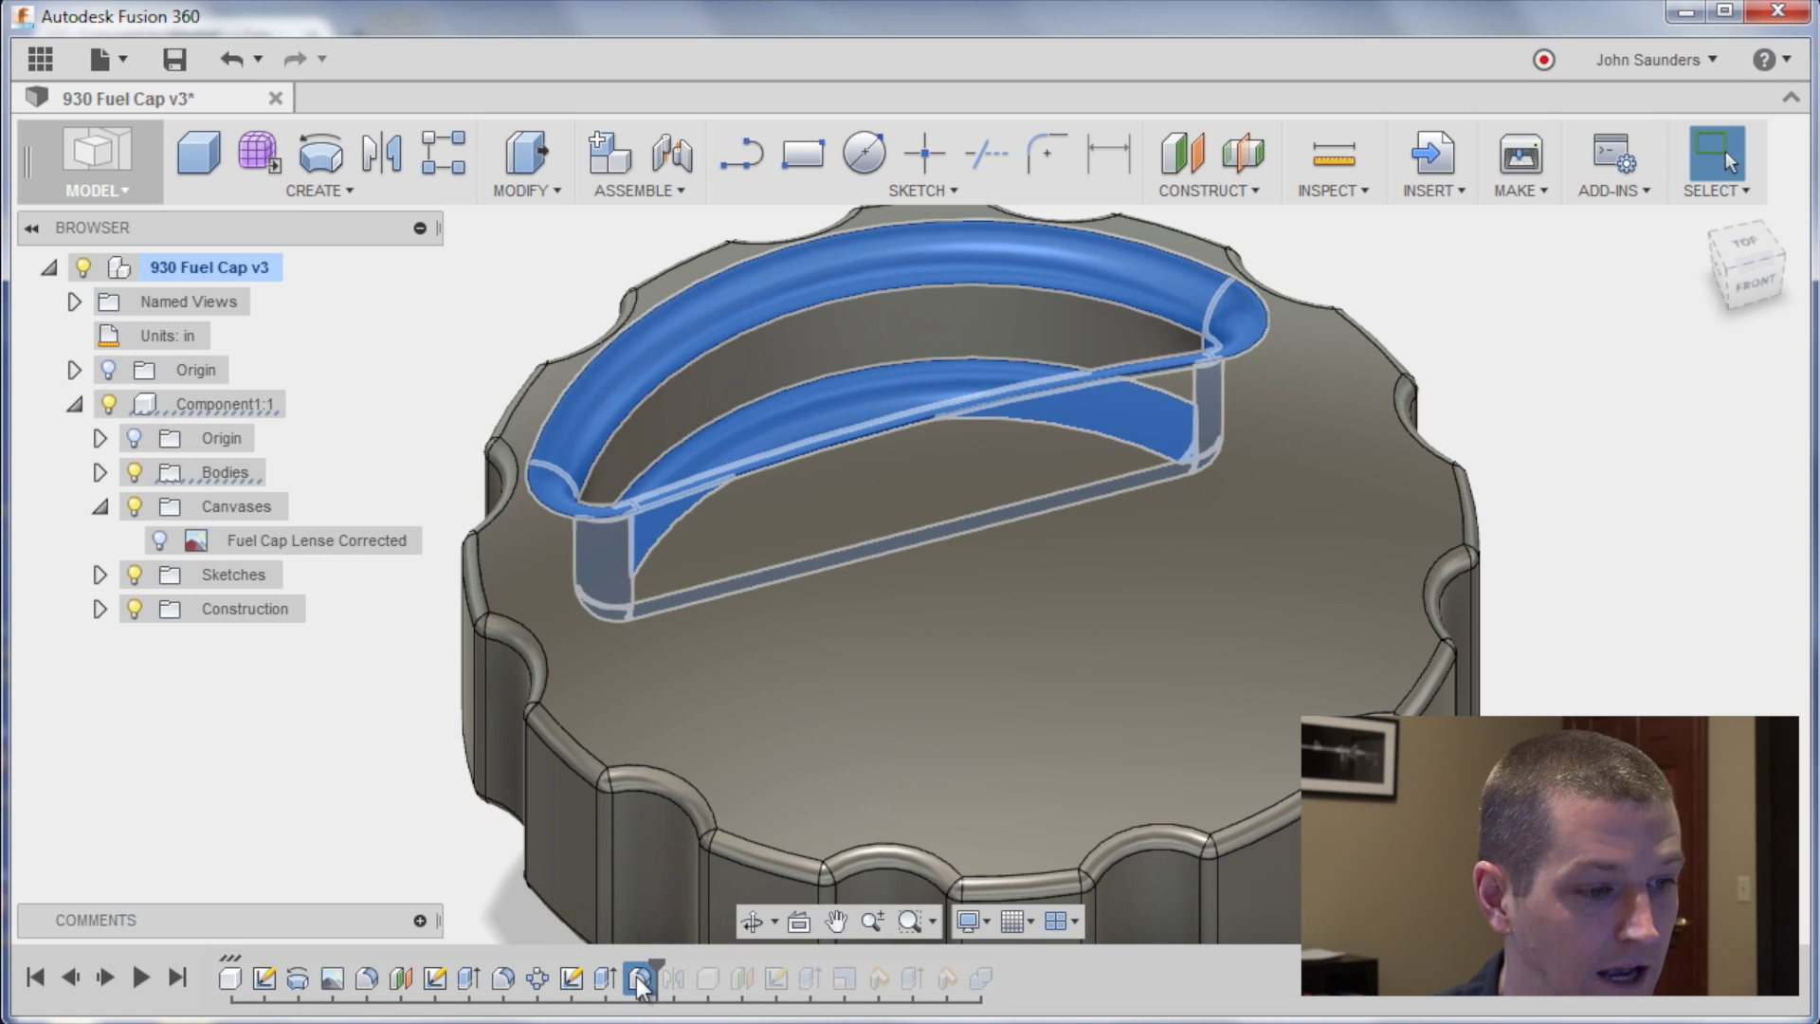
- Roll history to before Fillet3 and pick the recess's curved and straight edges for a chamfer
right_click(640, 984)
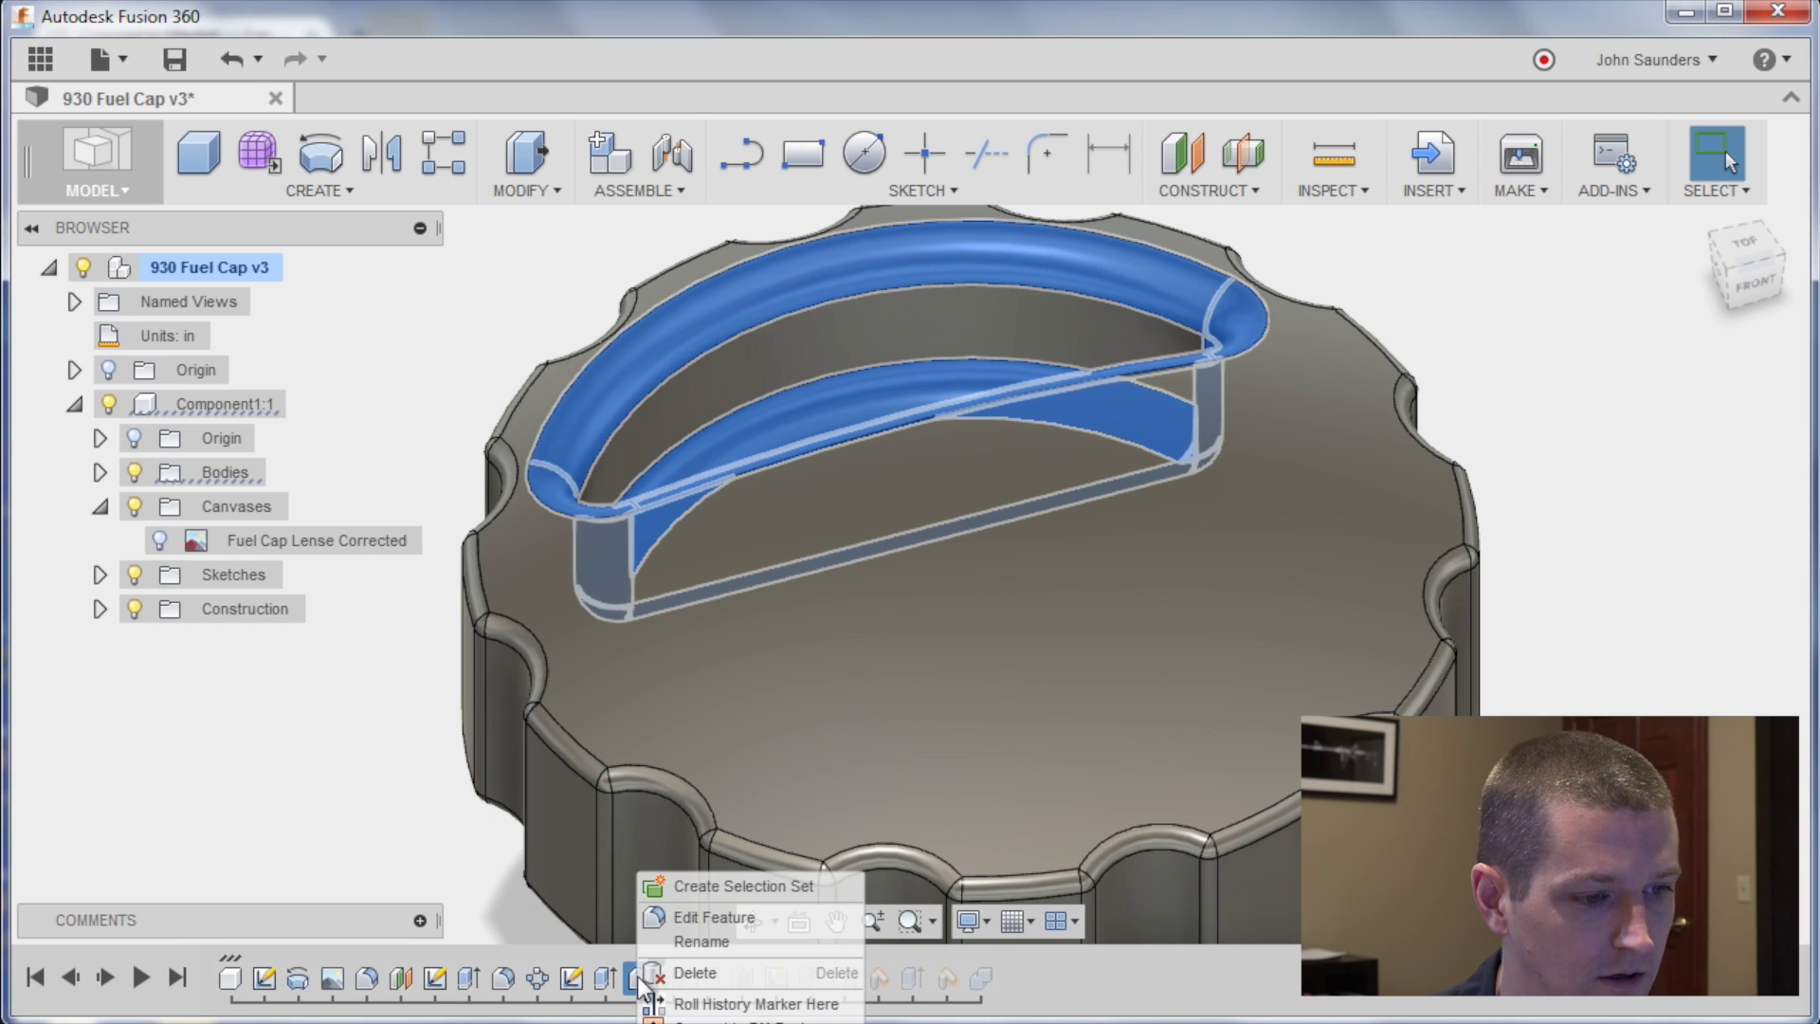
click(755, 1004)
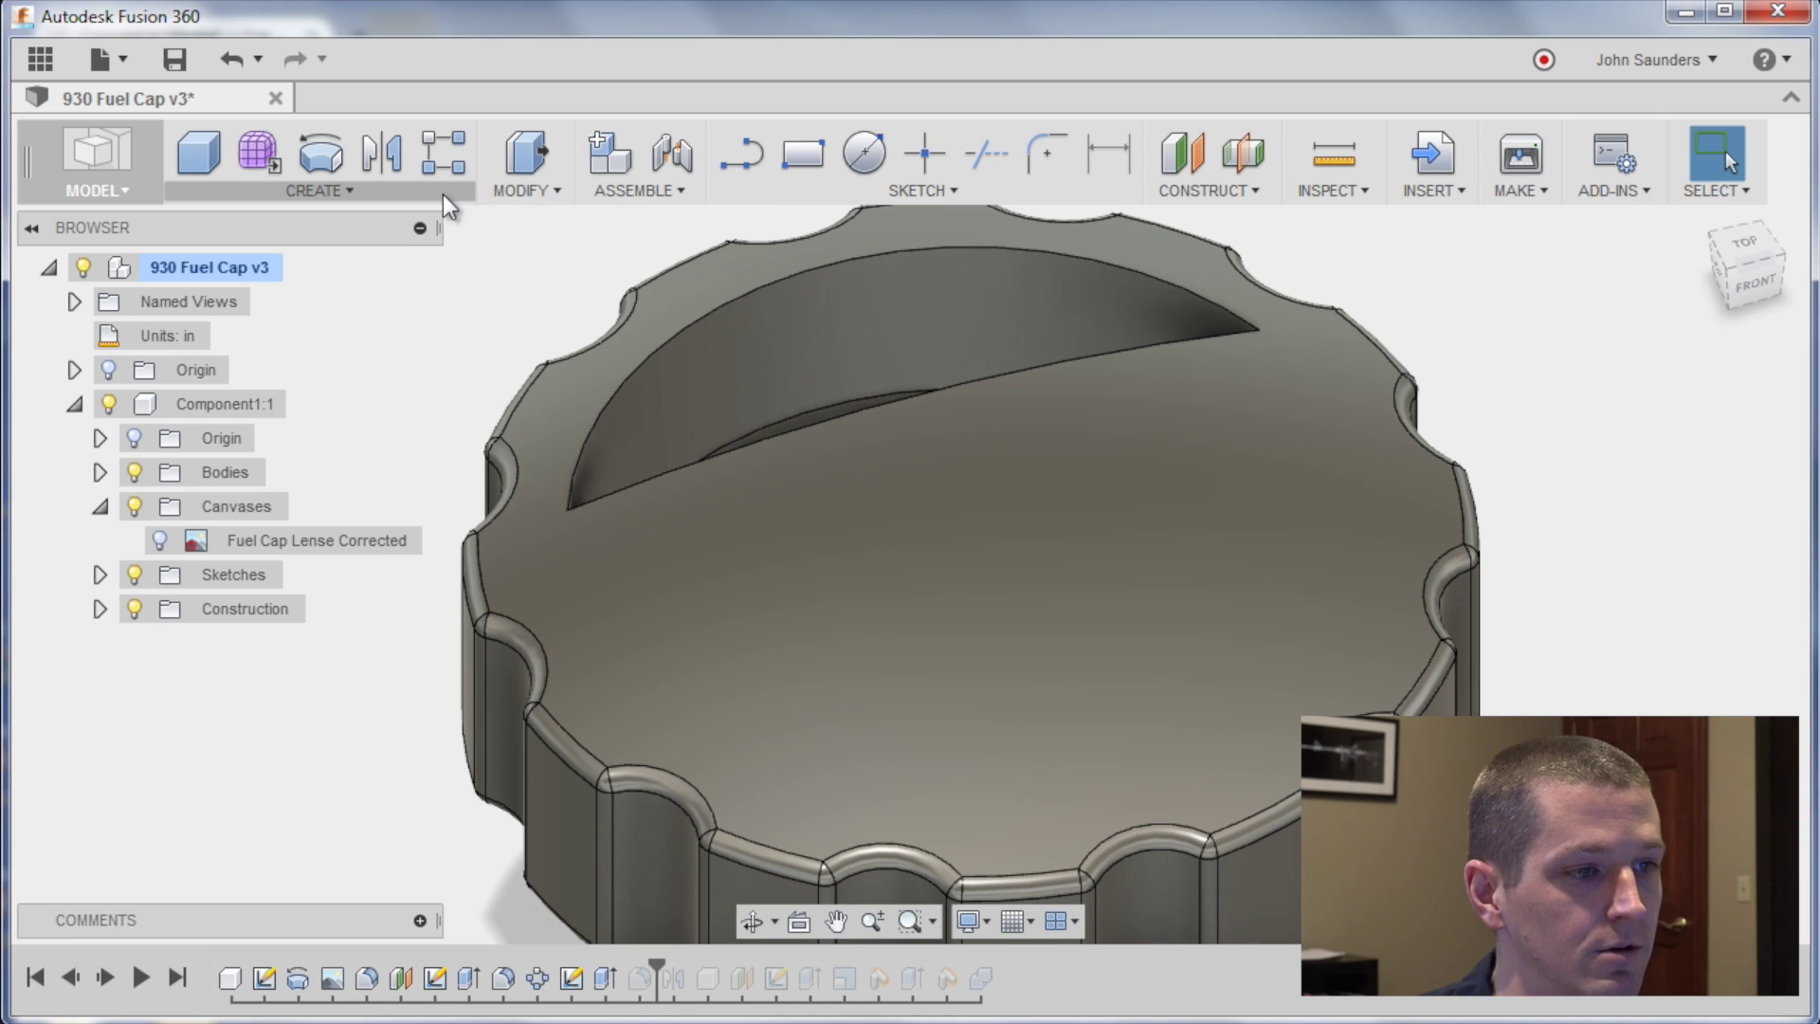
click(548, 191)
click(538, 325)
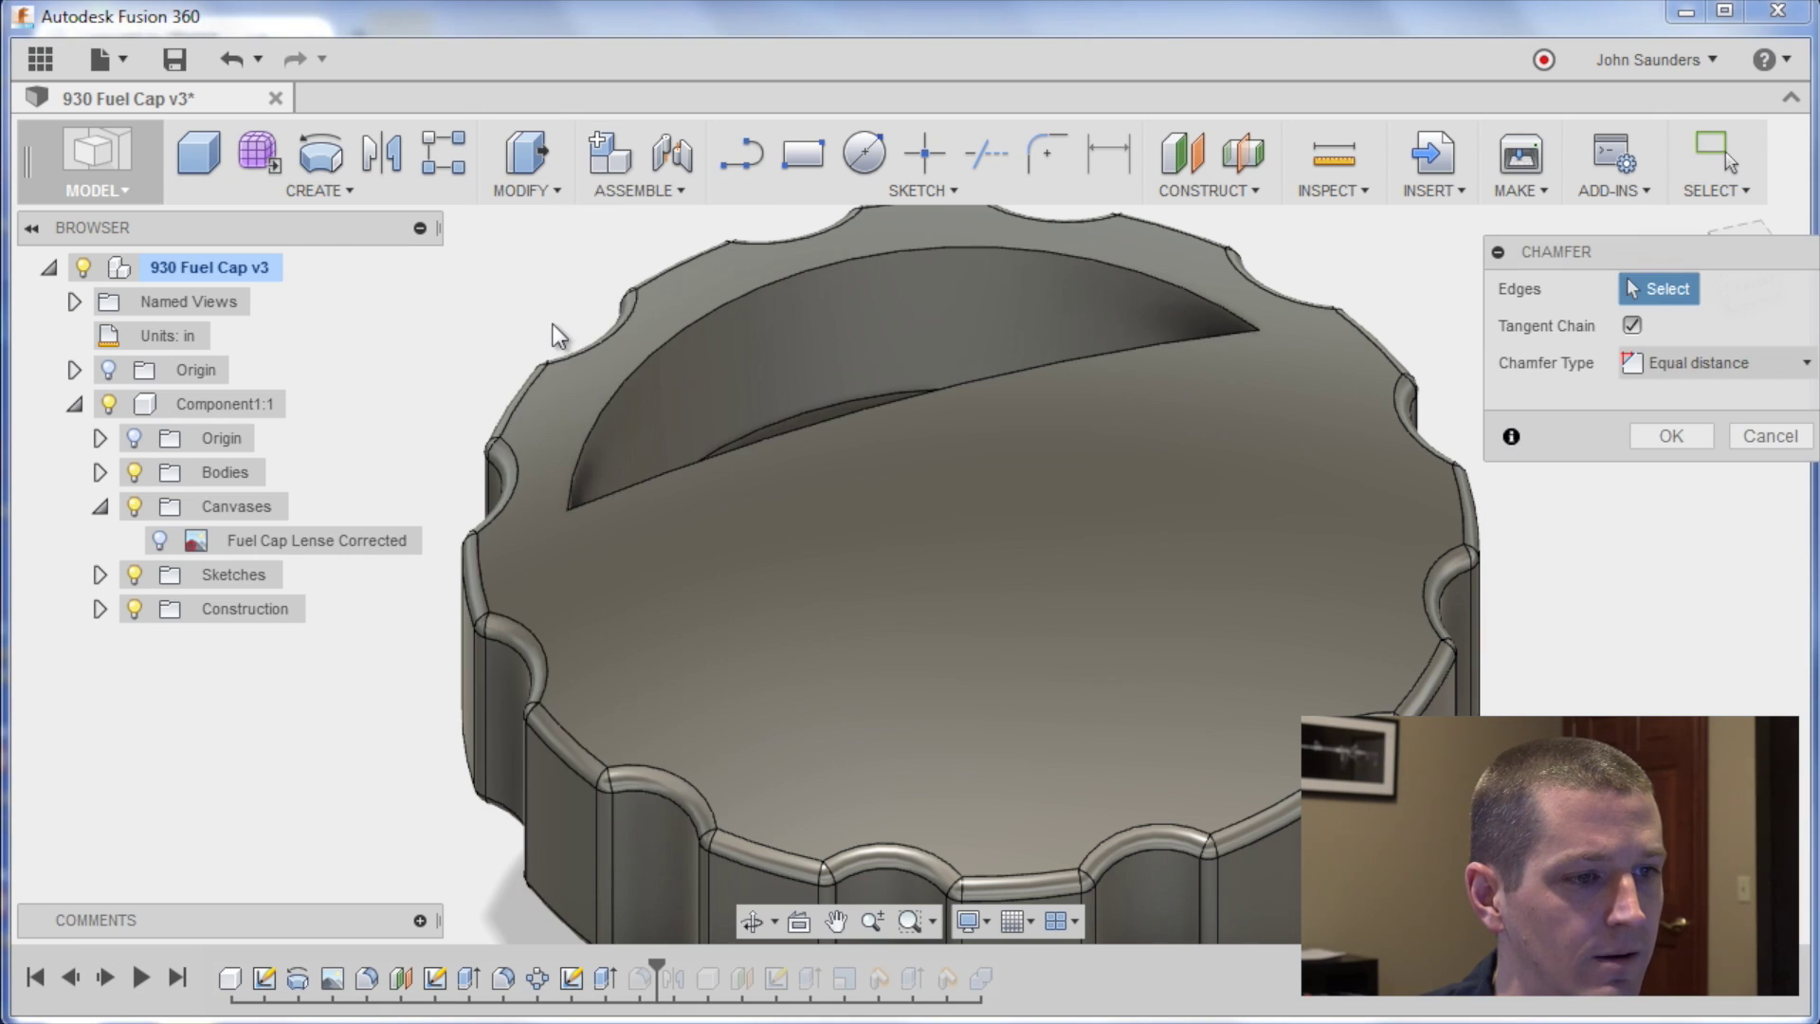
click(718, 313)
click(617, 495)
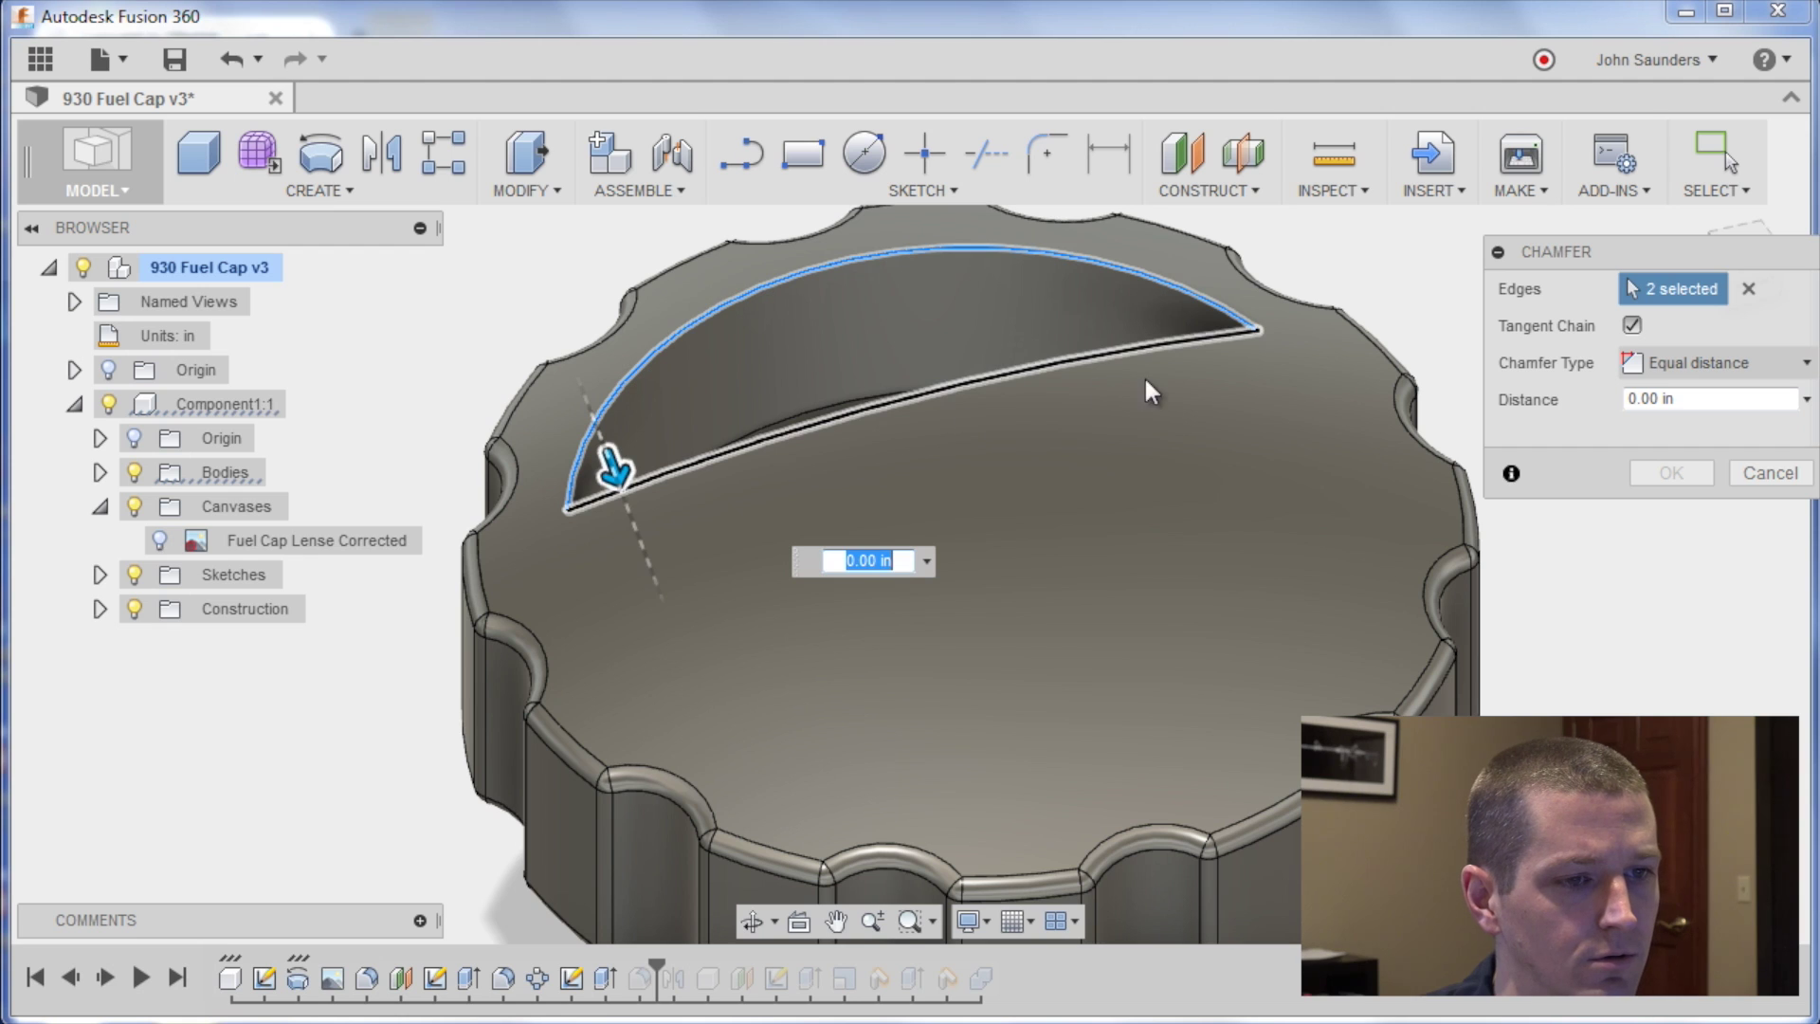
- Try a 0.1 in chamfer distance, preview it from above, then cancel it
click(1493, 391)
key(BackSpace)
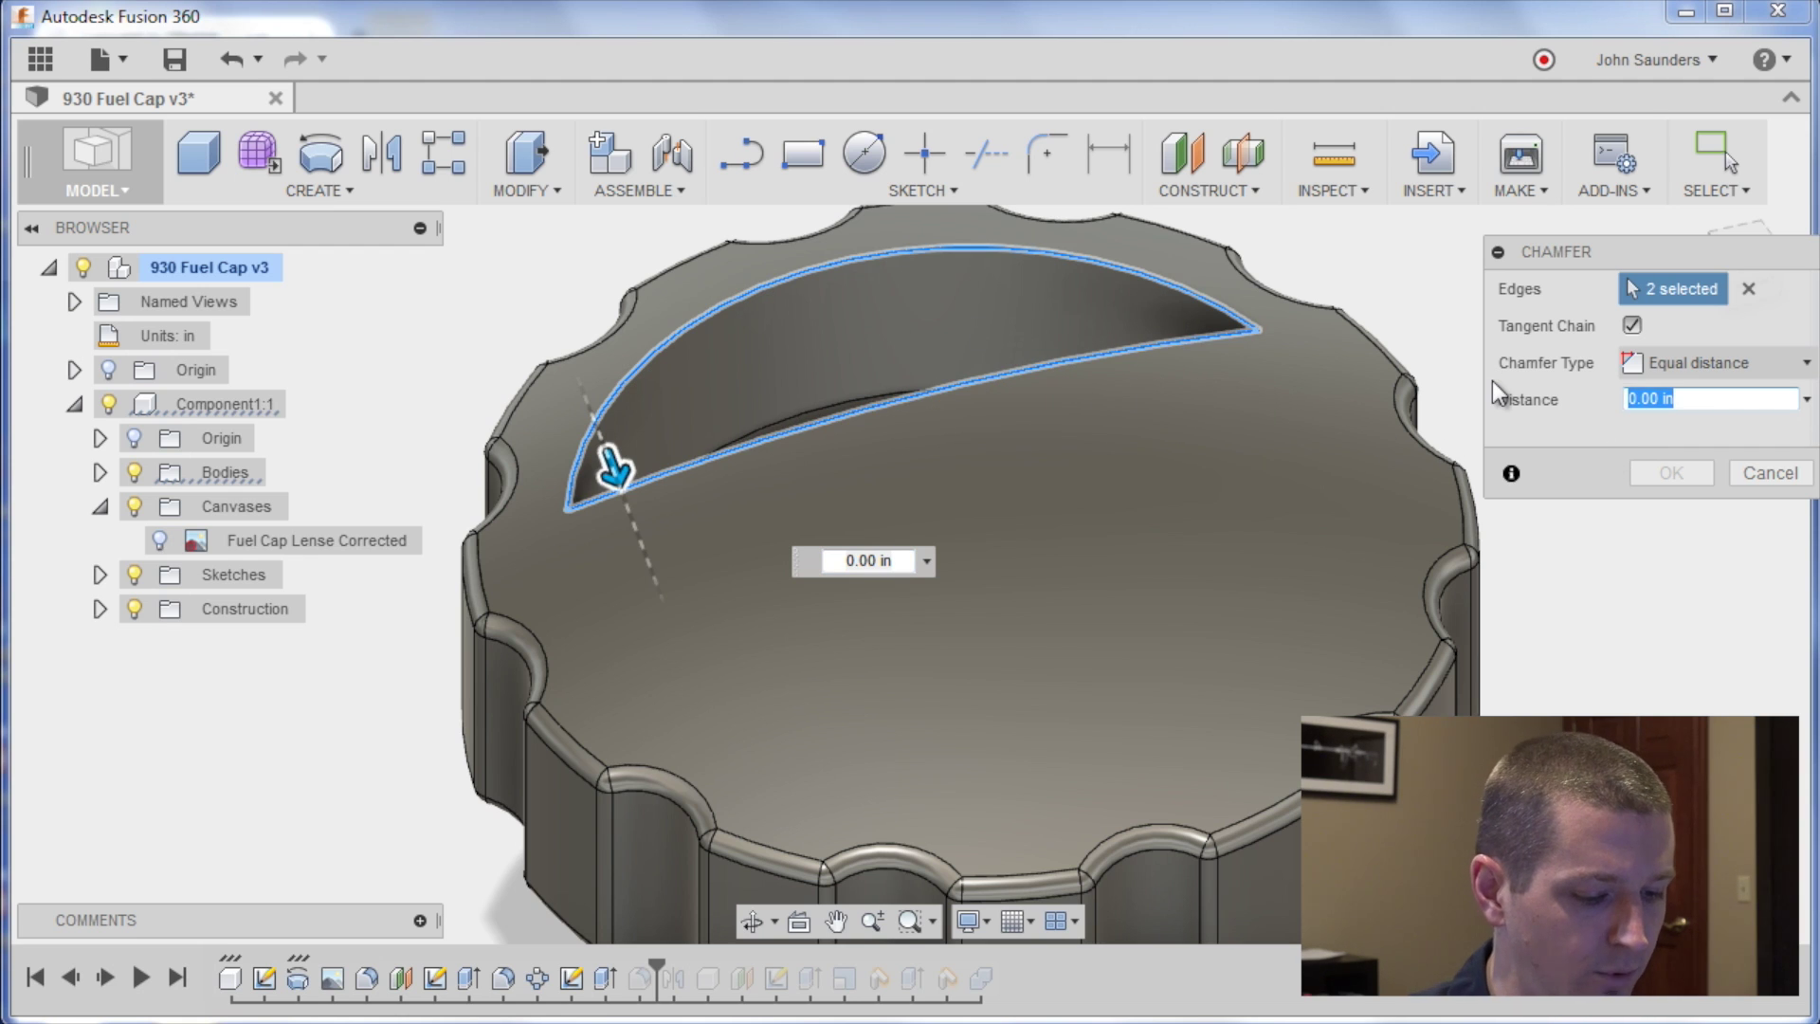
text(.1)
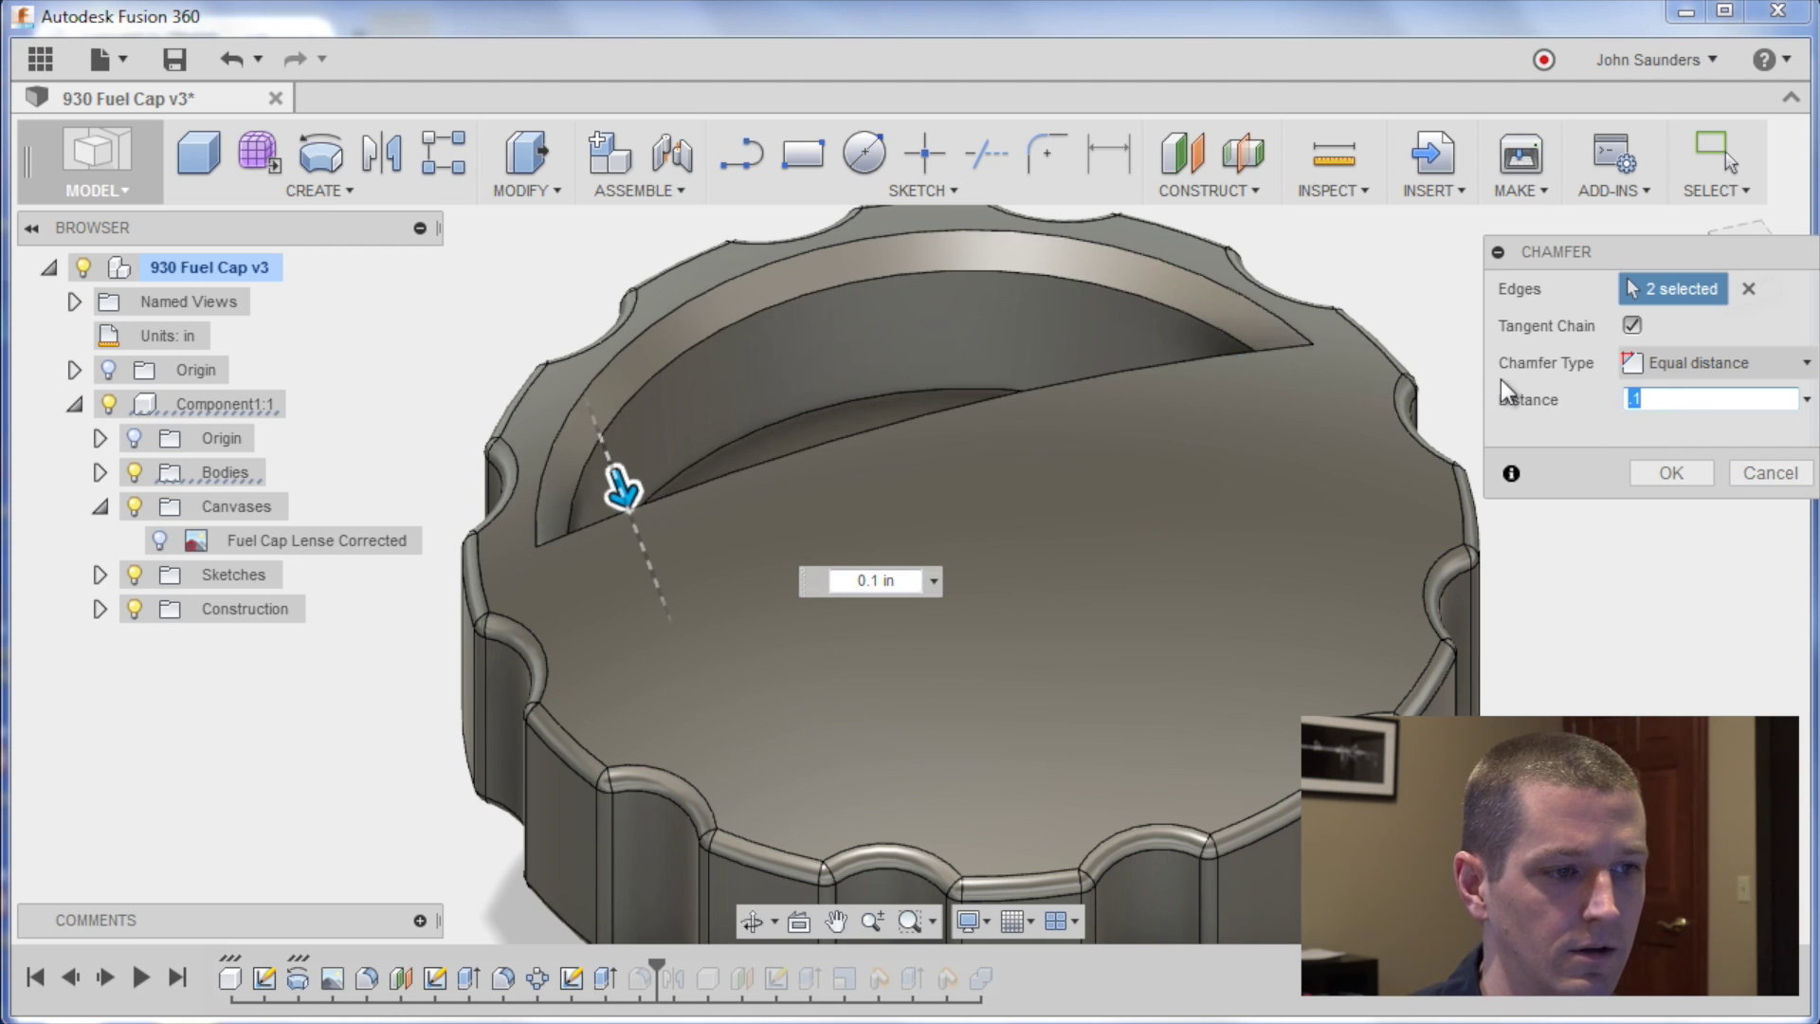
shift+middle_drag(1362, 384, 1687, 484)
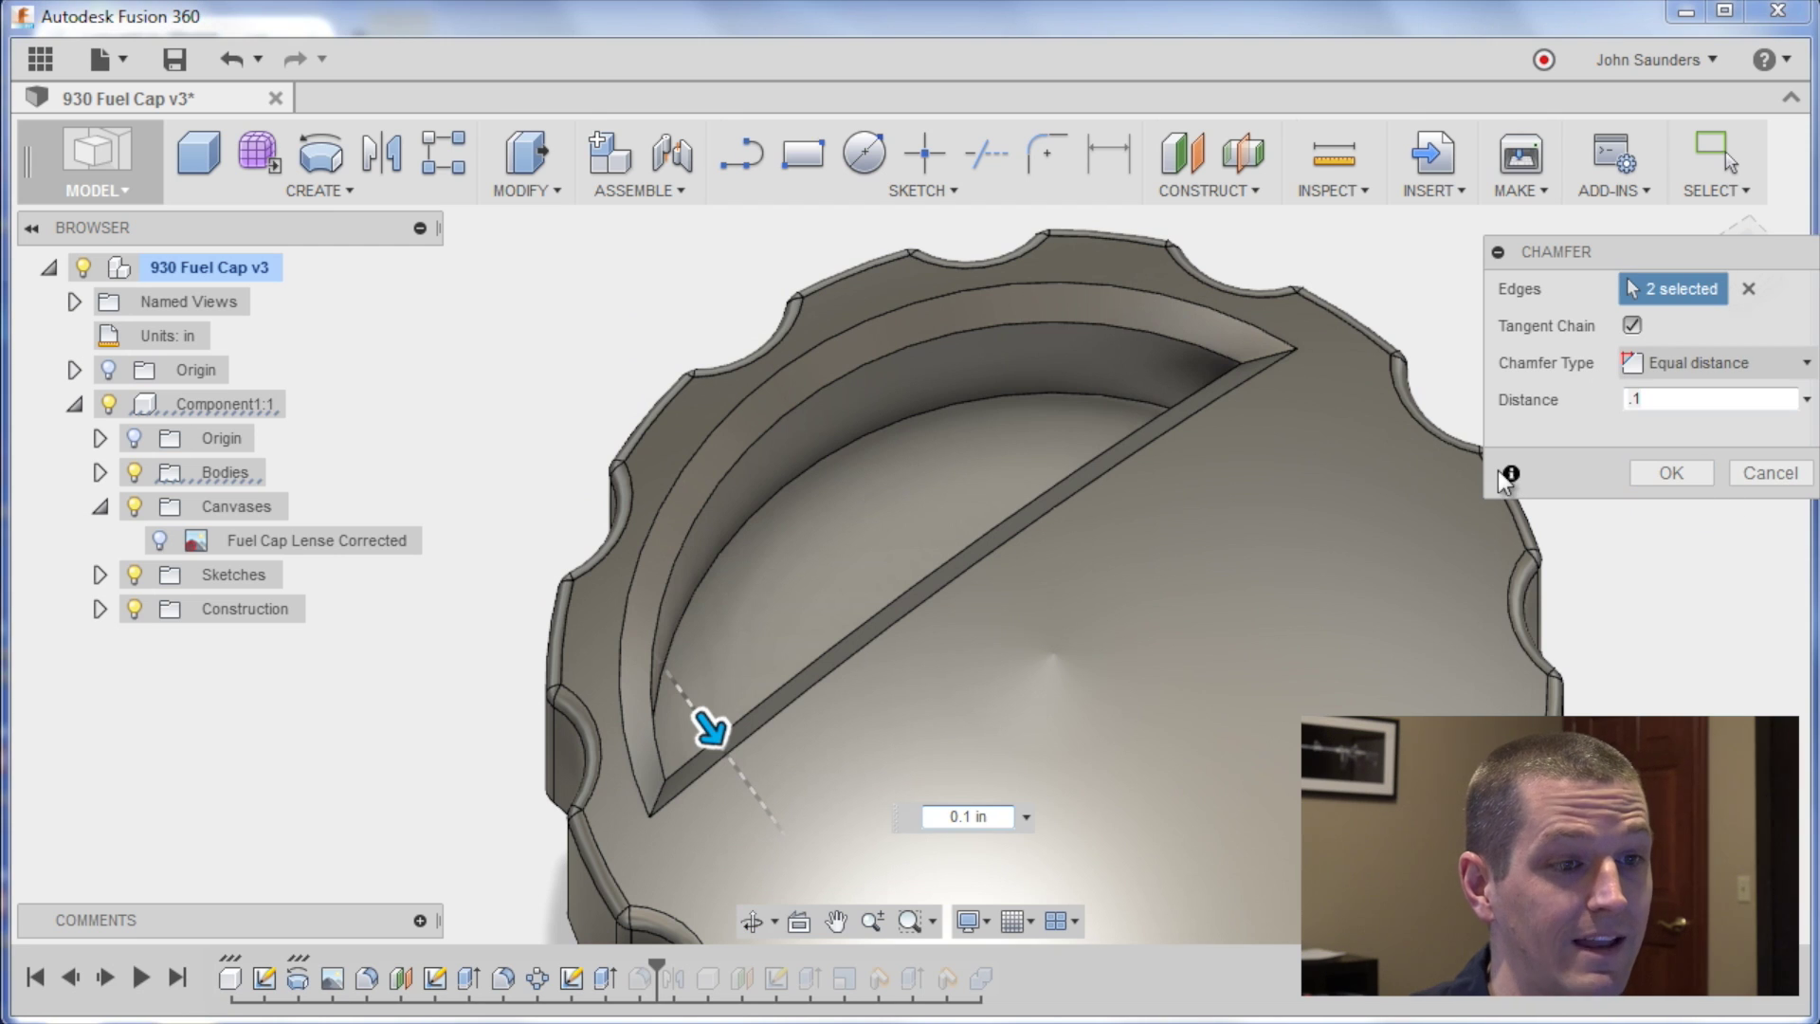
click(1756, 482)
shift+middle_drag(1310, 453, 1156, 576)
- Roll the history marker forward to include the pipe feature
key(Escape)
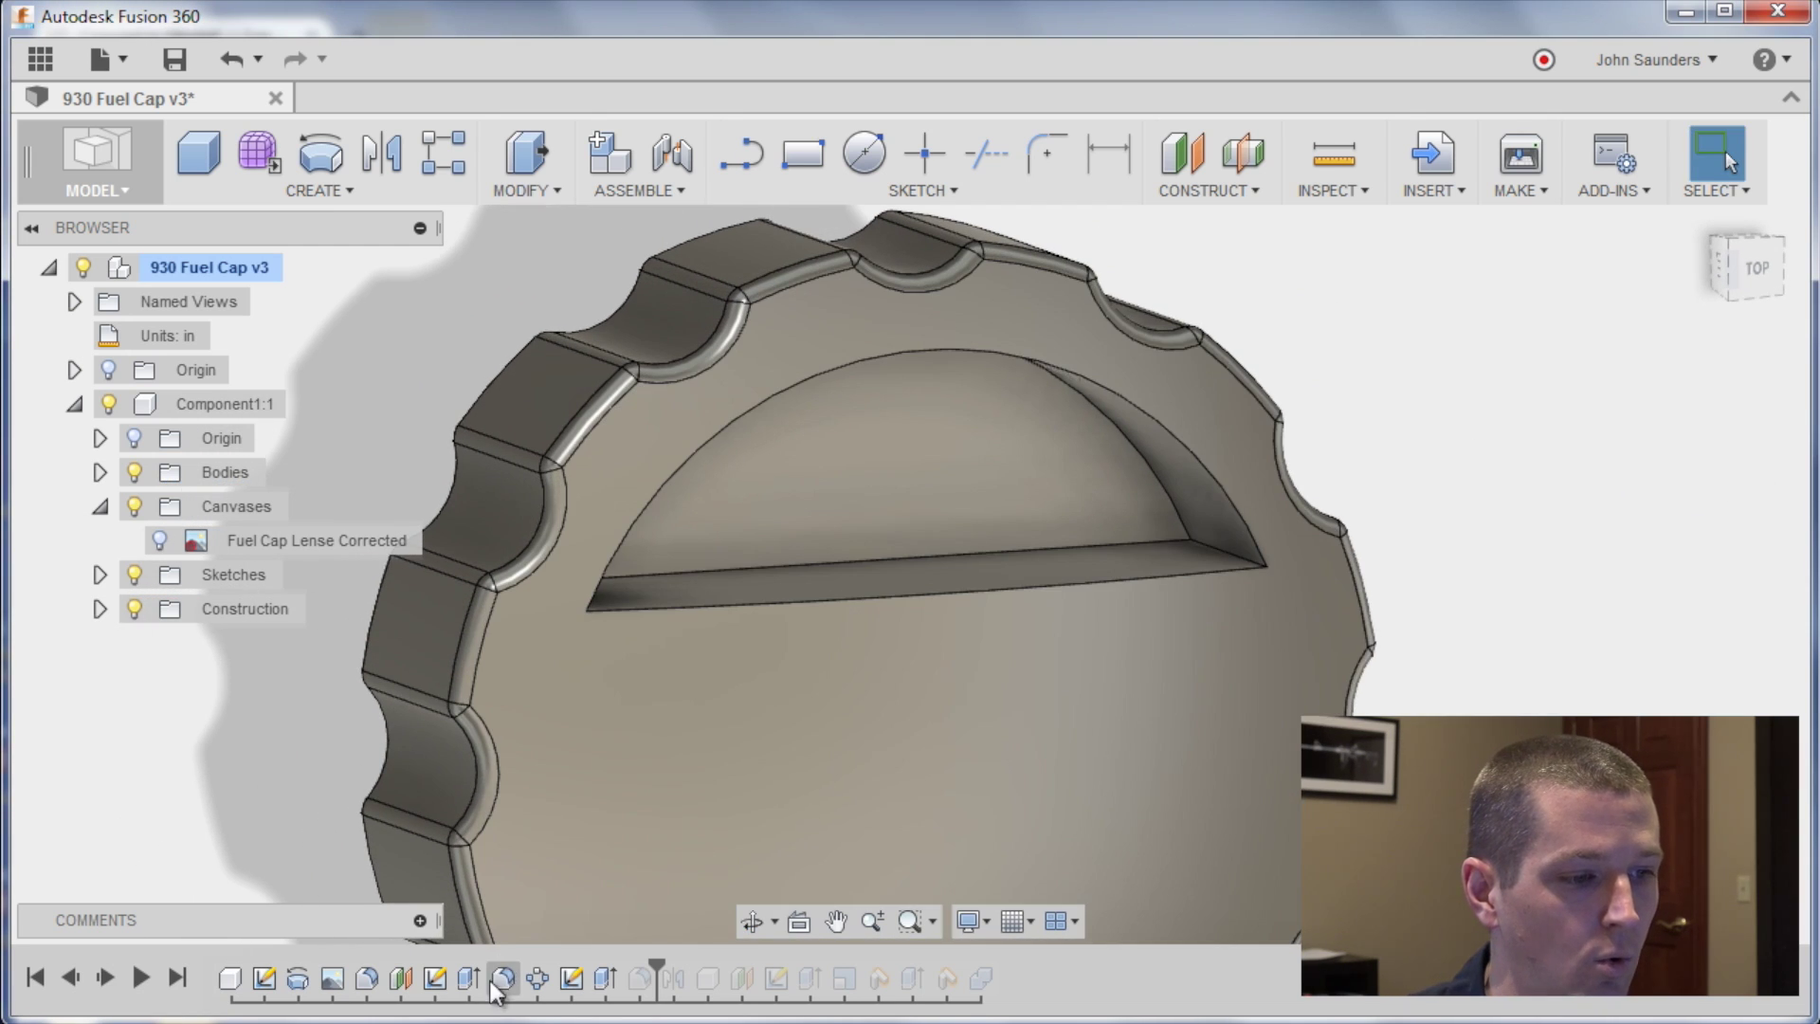
right_click(639, 977)
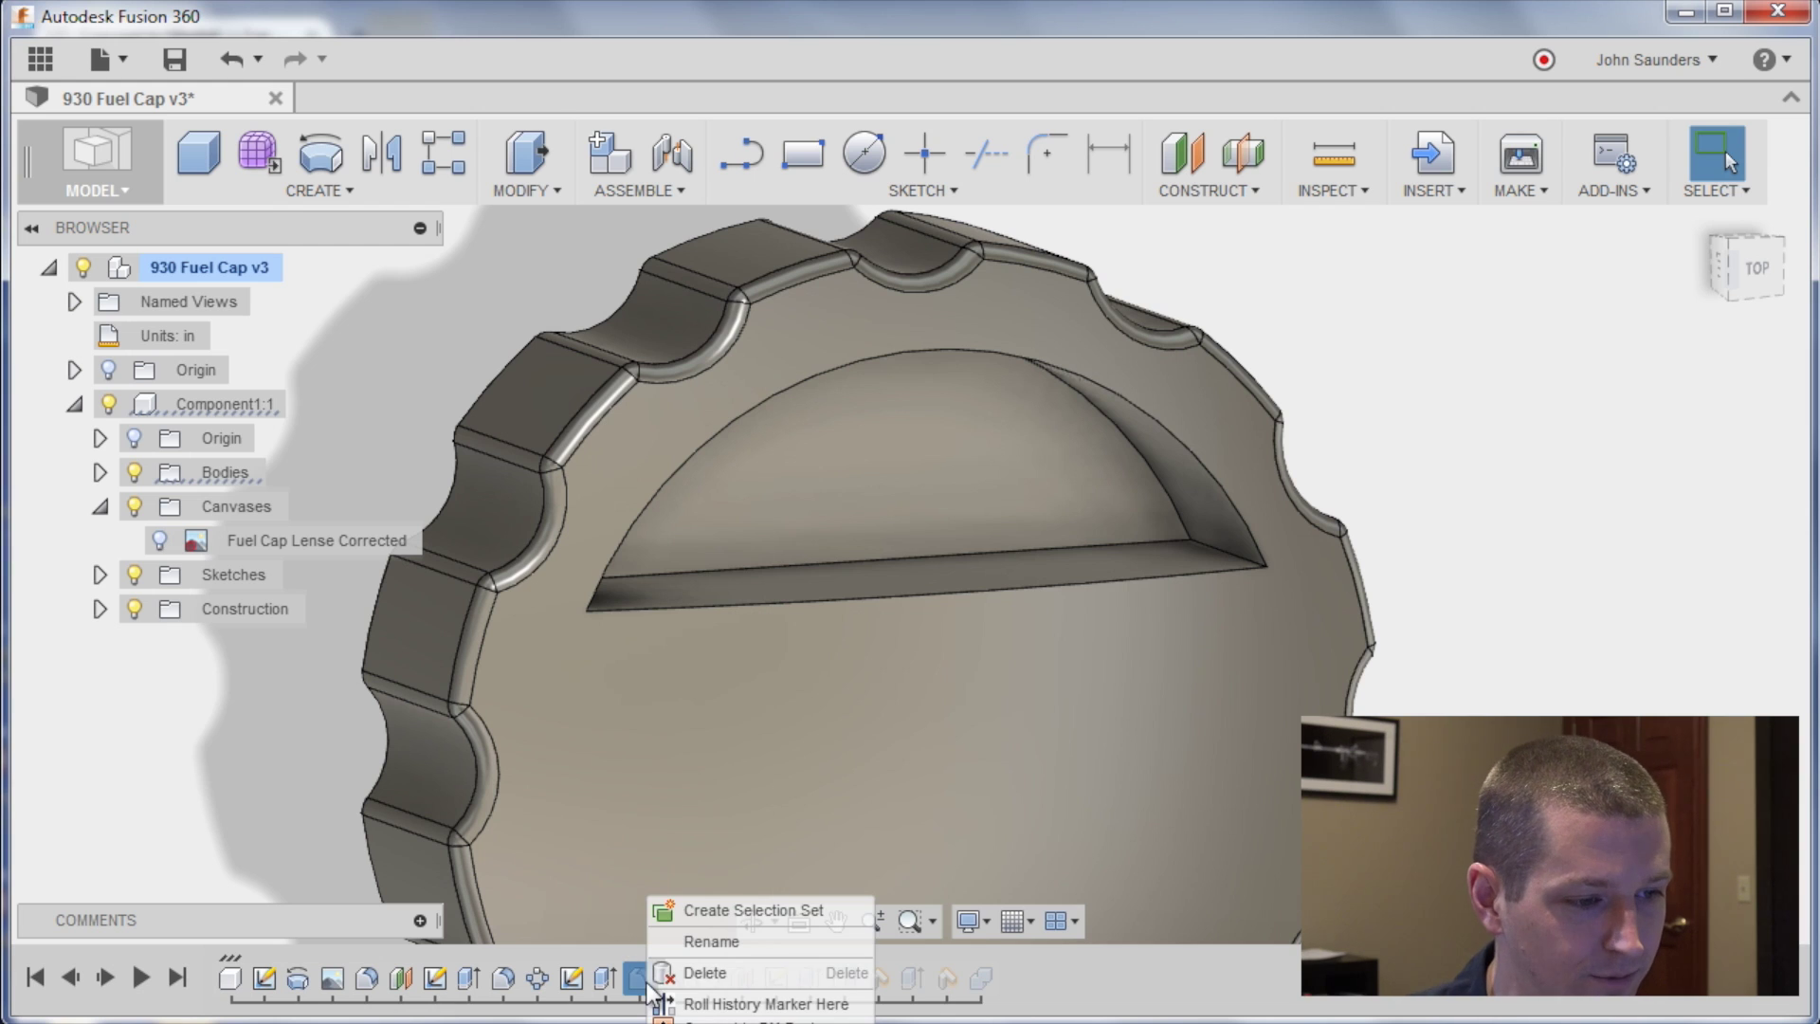
click(749, 1004)
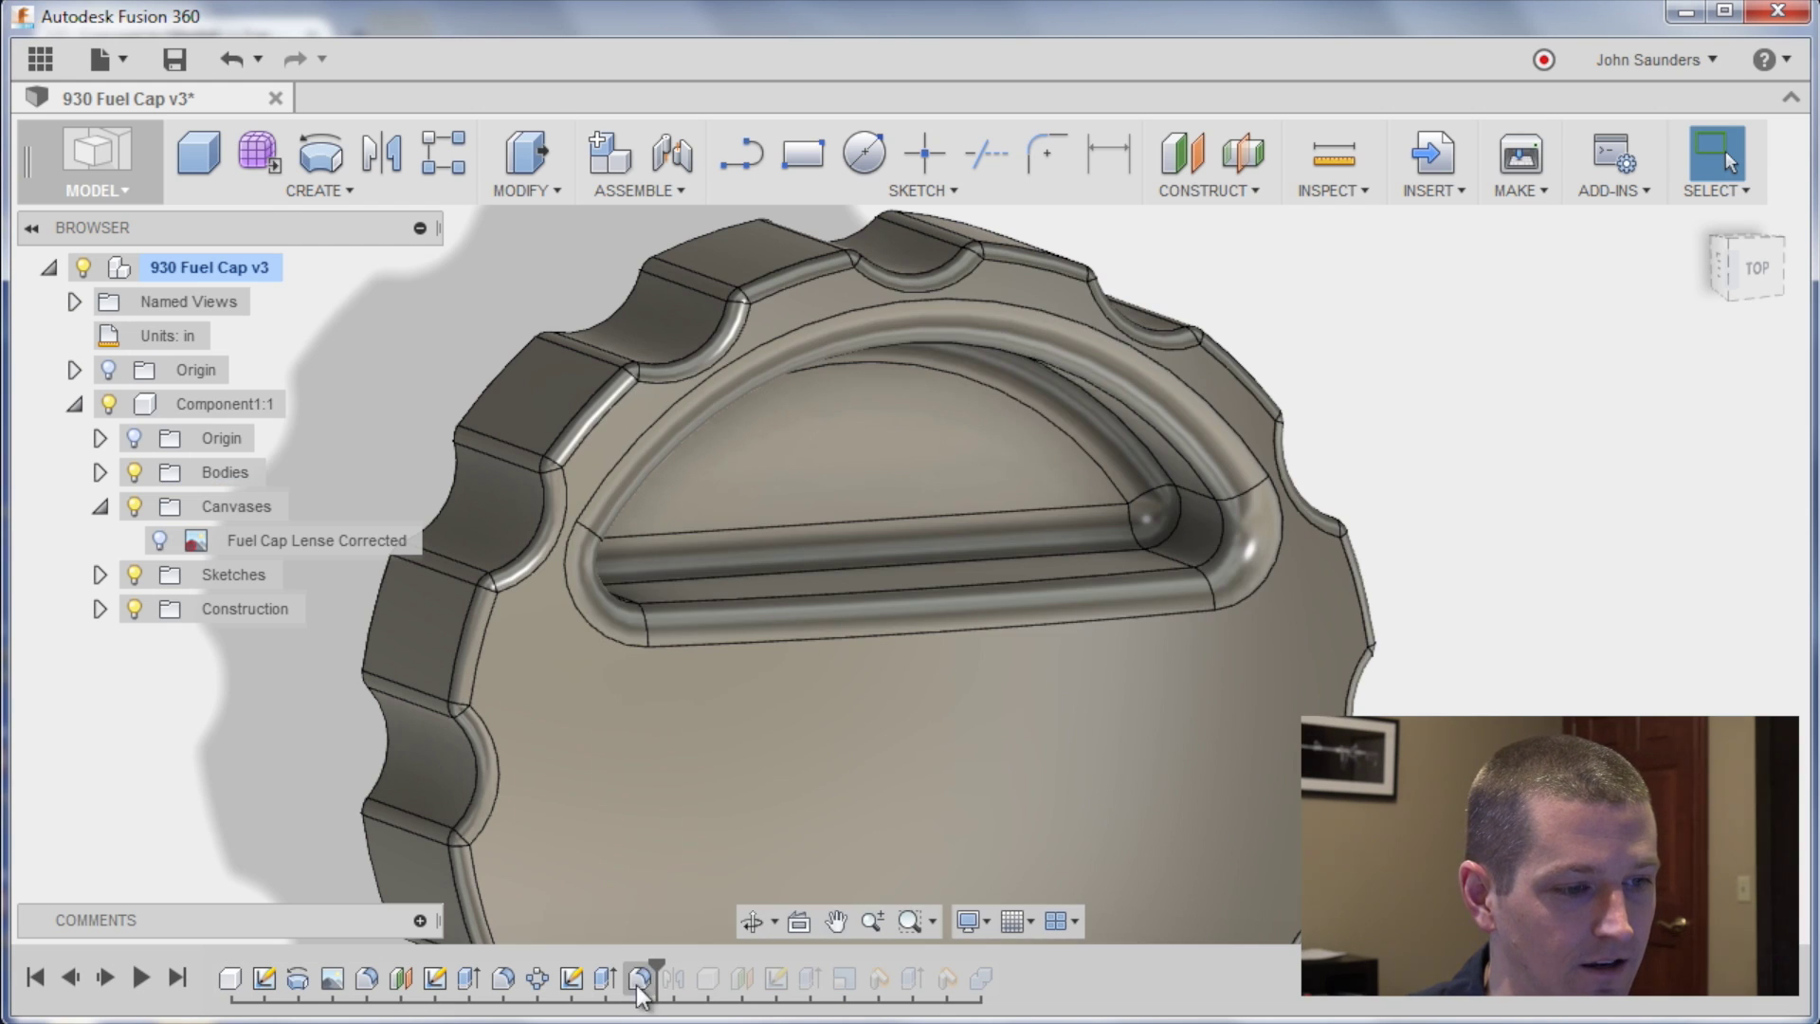
- Edit the grip fillet, removing two edges, to round the pocket at 0.125 in radius
right_click(637, 977)
click(720, 917)
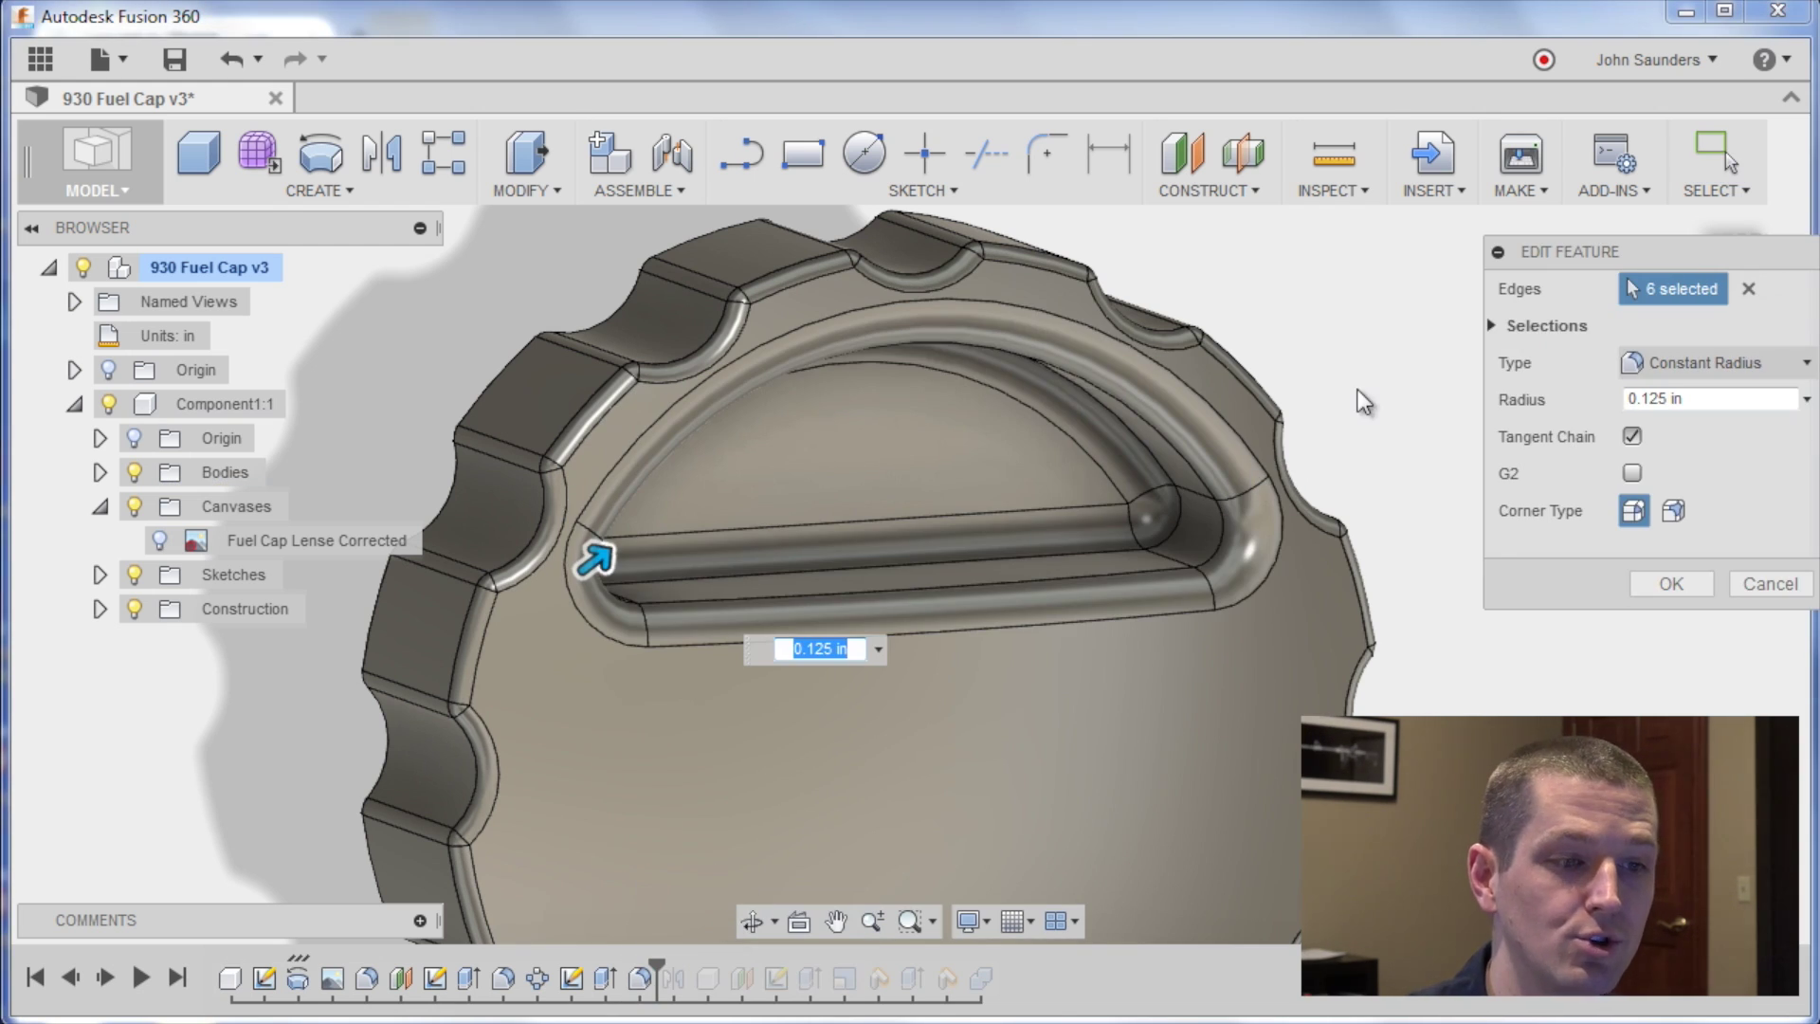
mouse_move(1368, 404)
shift+middle_down()
mouse_move(1370, 325)
mouse_move(1378, 373)
shift+middle_up()
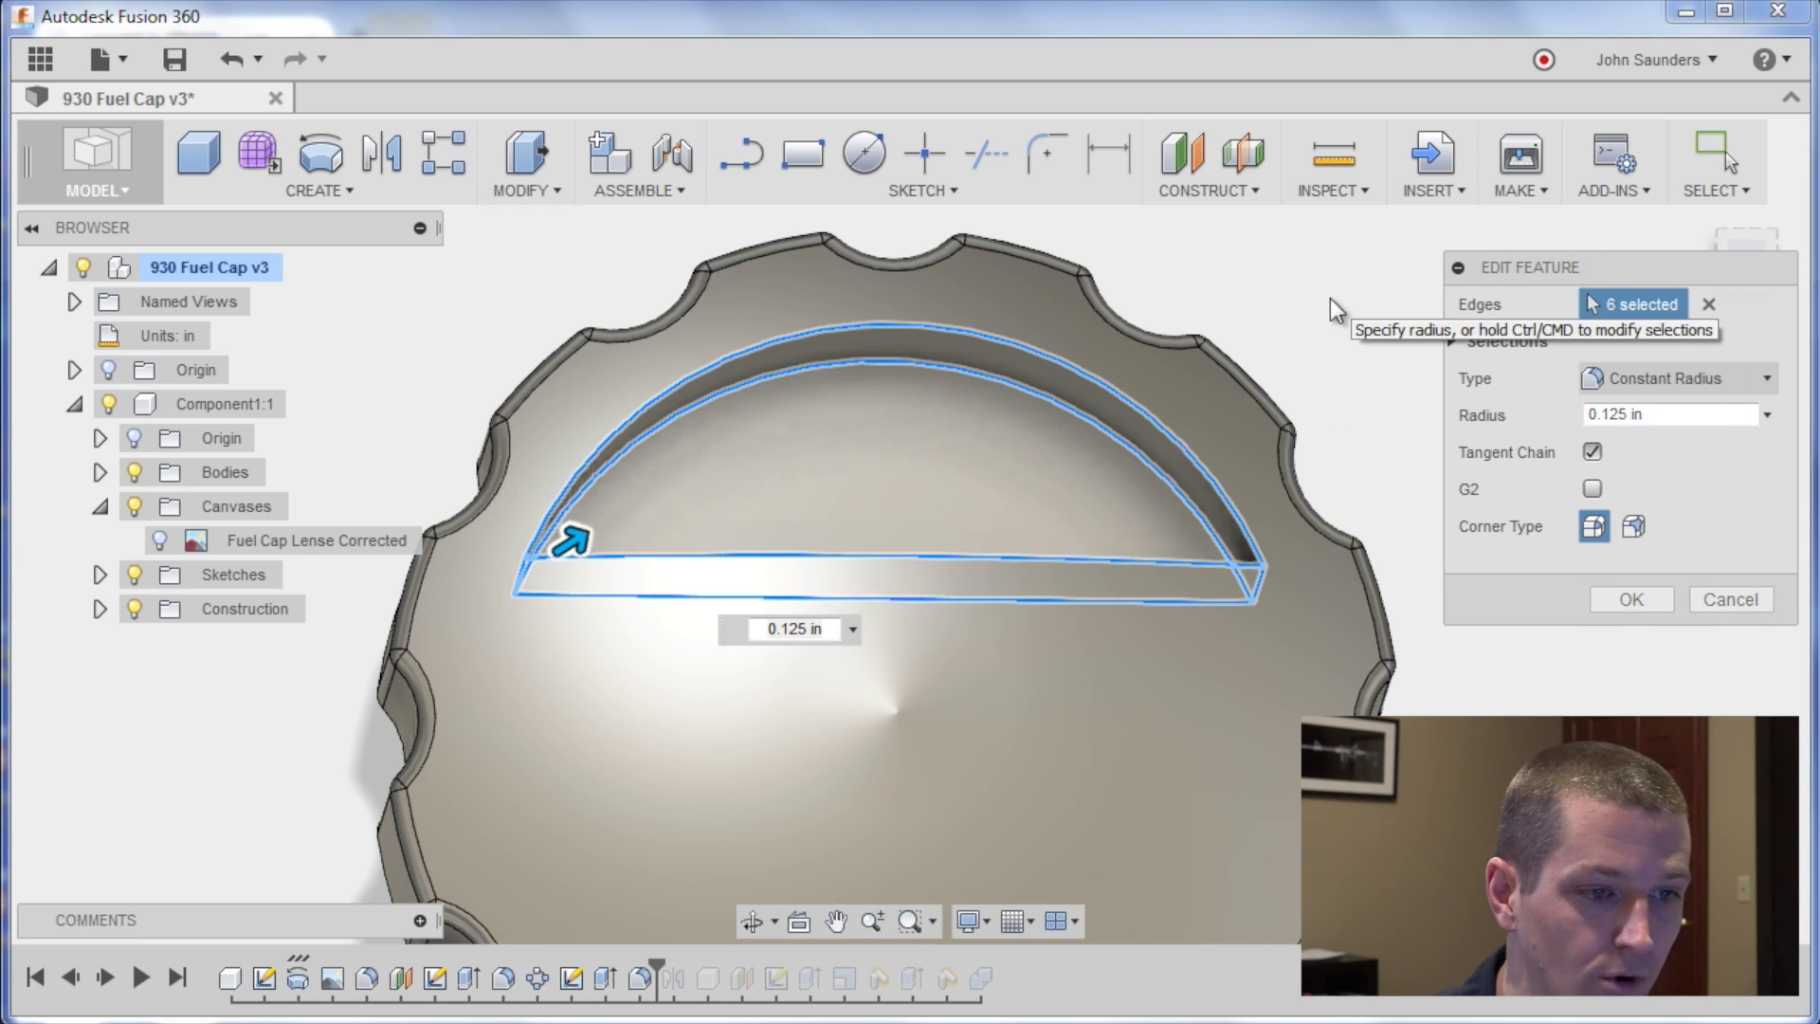
ctrl+click(1211, 535)
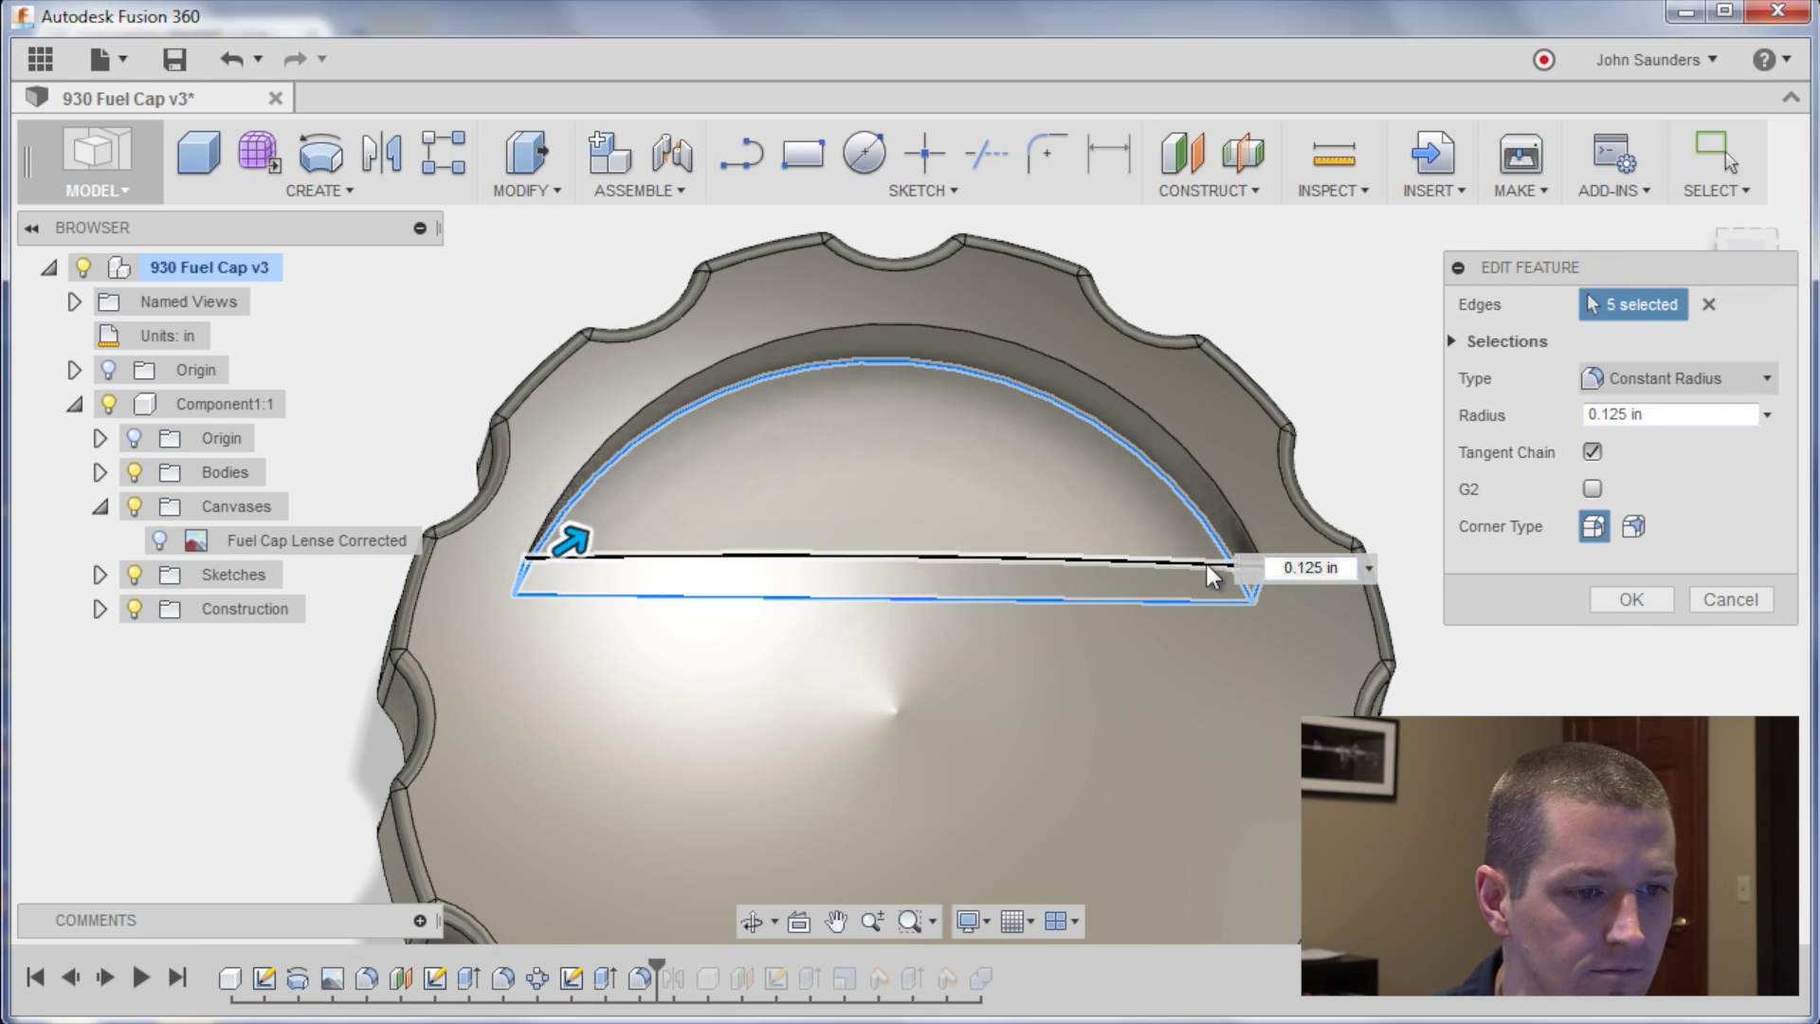
ctrl+click(1205, 563)
shift+middle_drag(1316, 498, 1192, 521)
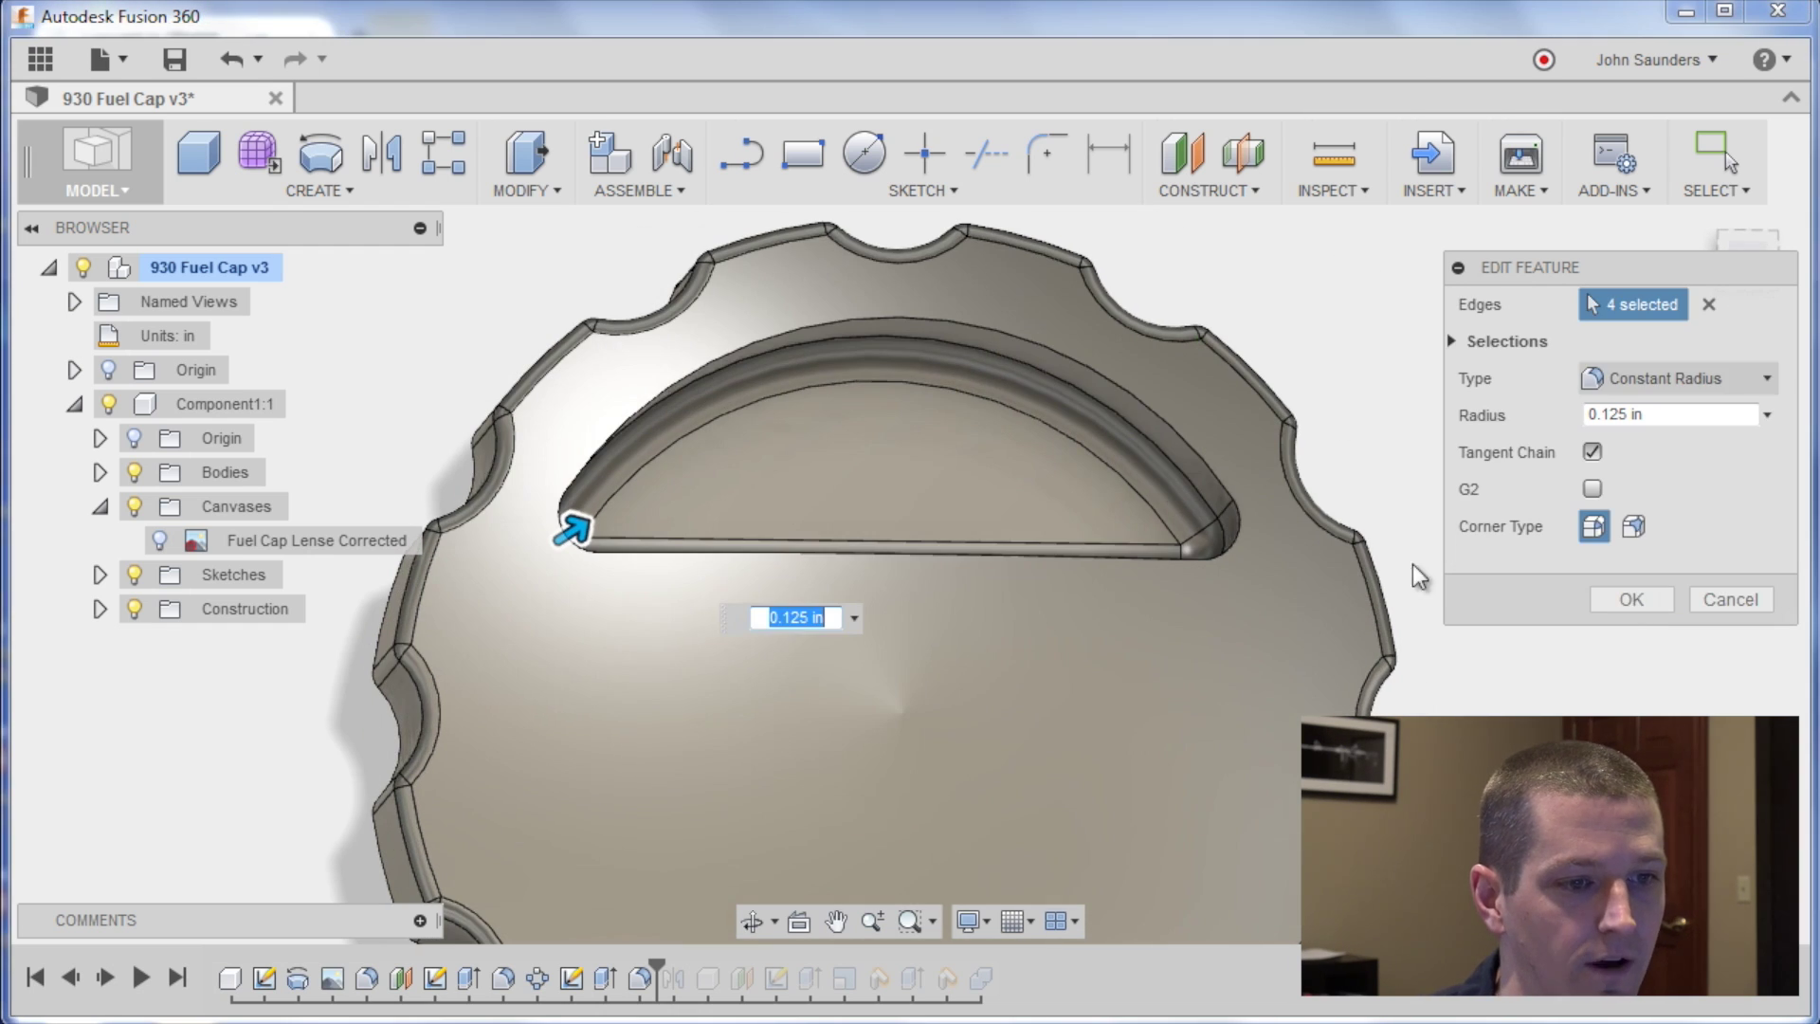
click(1627, 599)
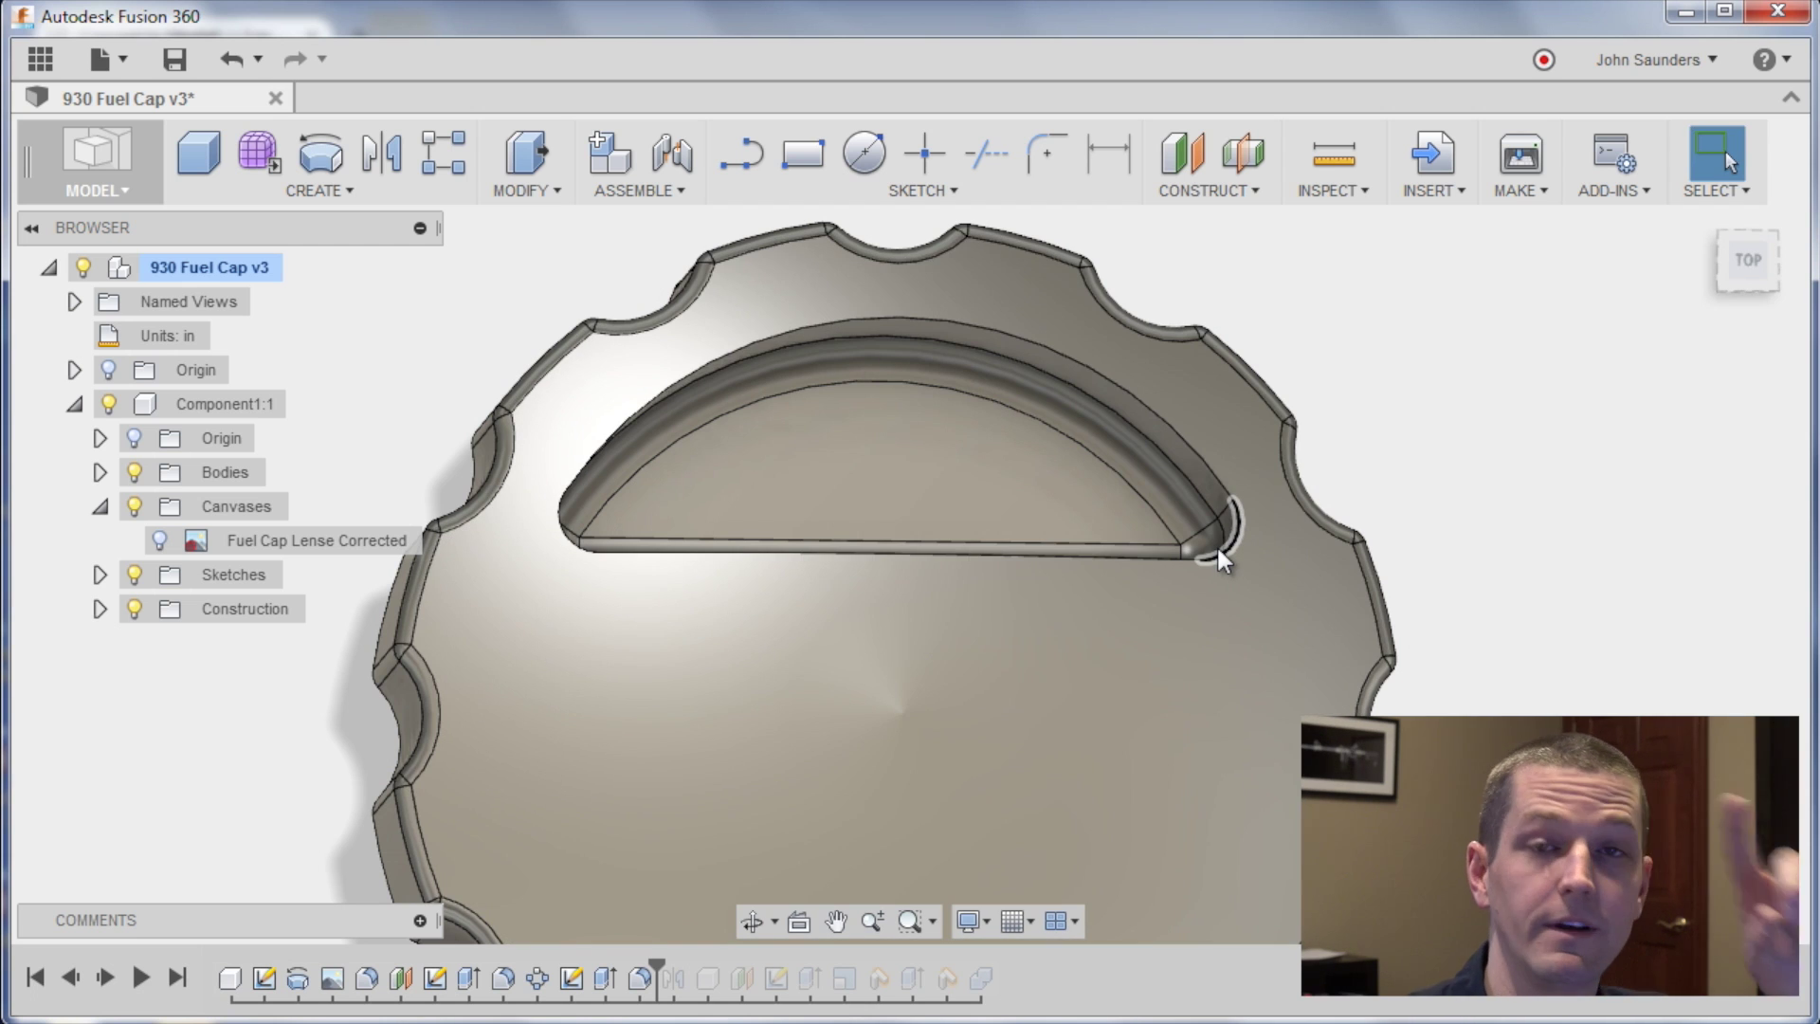
shift+middle_drag(1433, 658, 1448, 542)
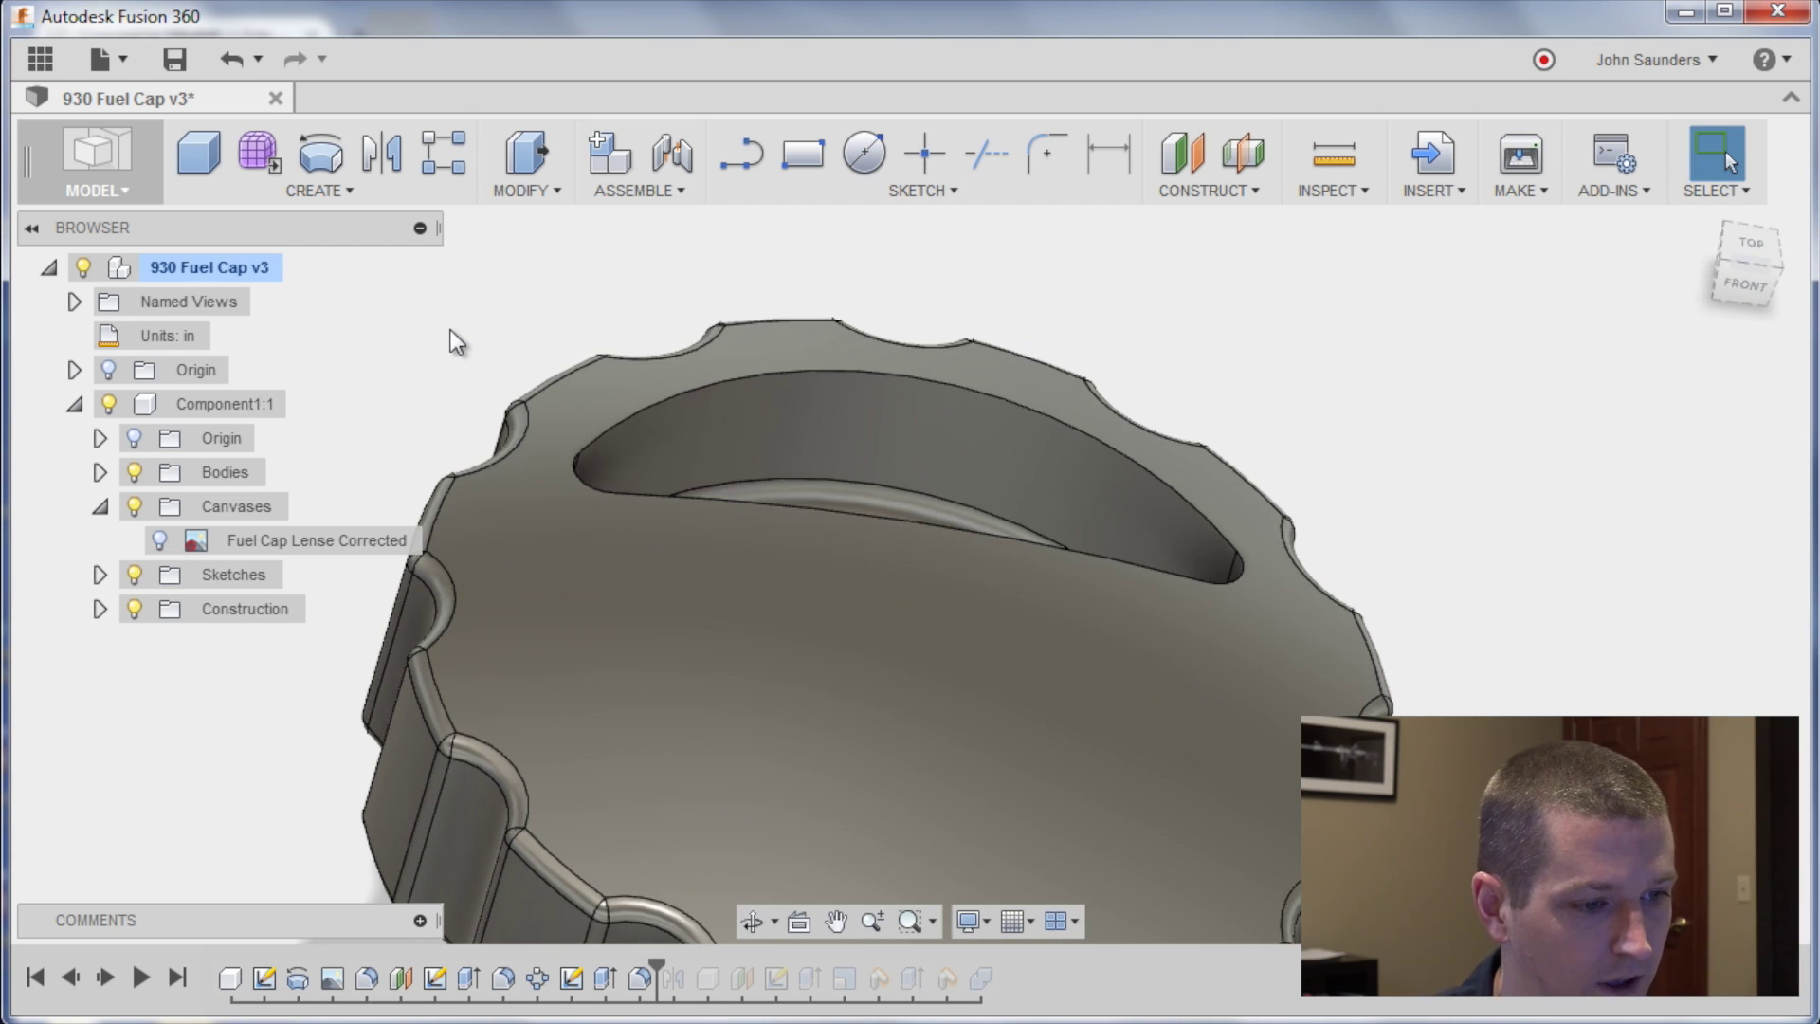
- Apply a trial 0.1 in chamfer to the pocket's top rim edge and inspect it
click(535, 202)
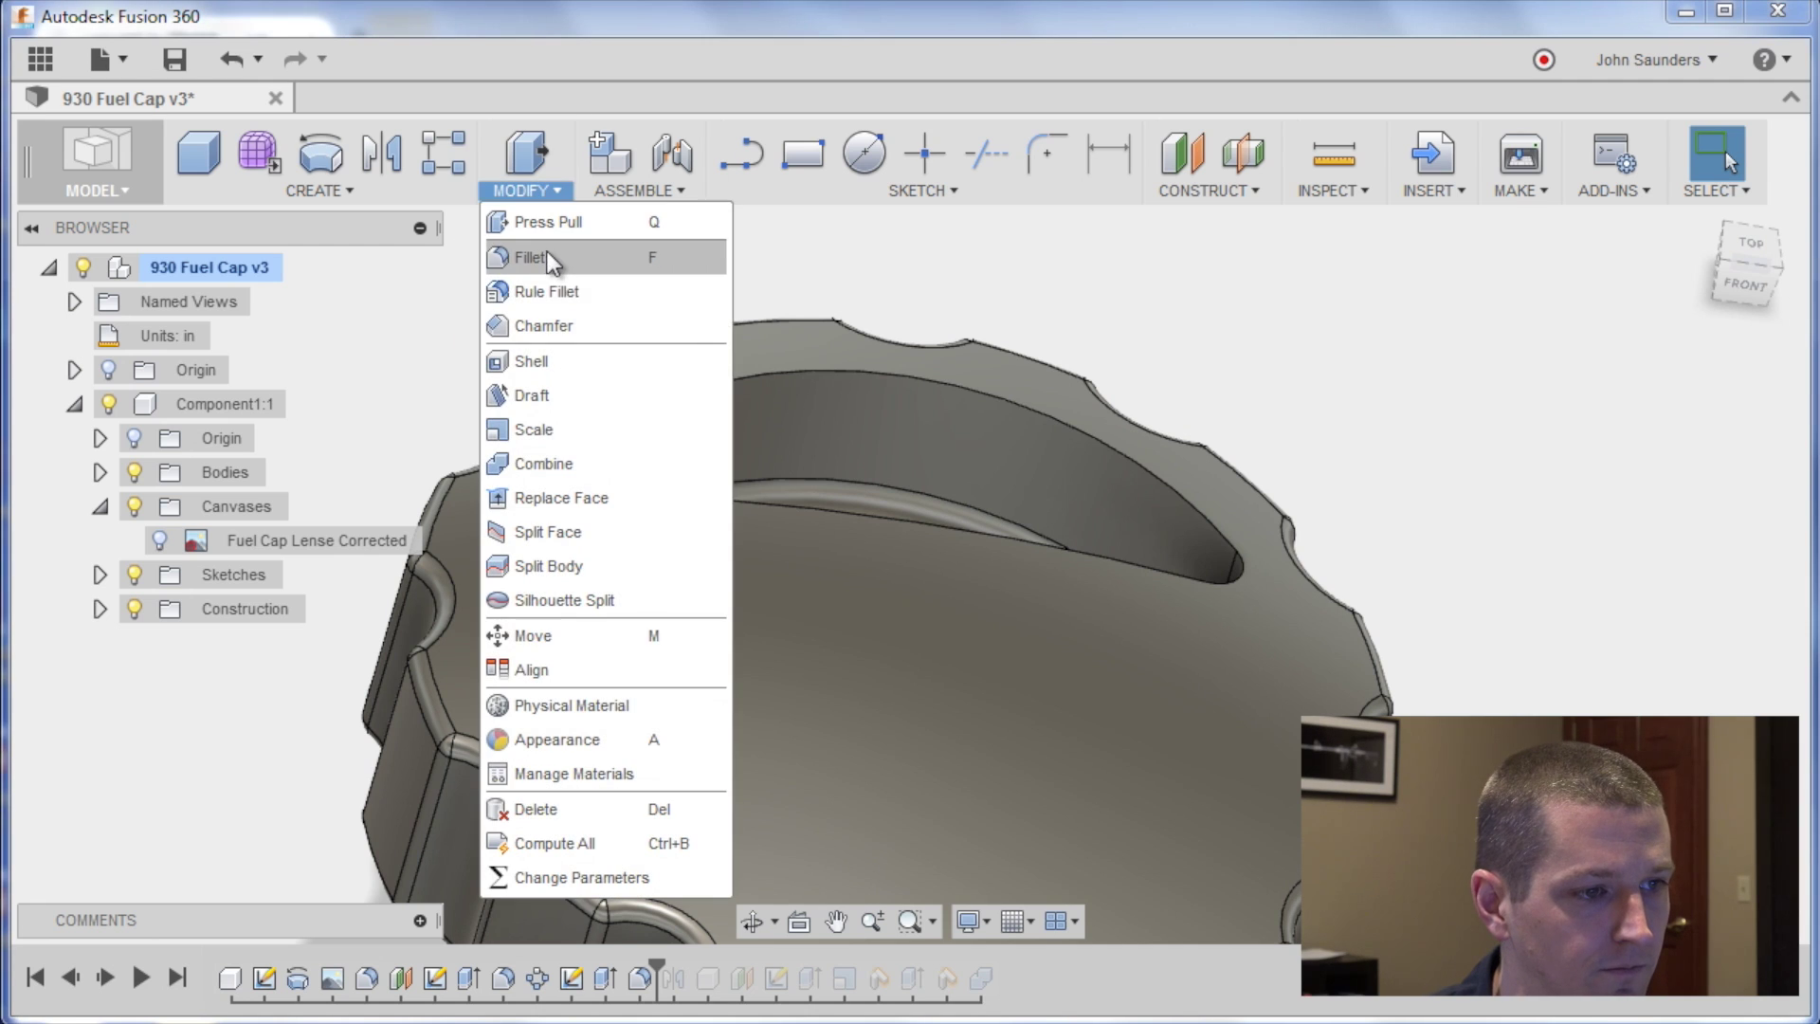
click(555, 327)
click(720, 380)
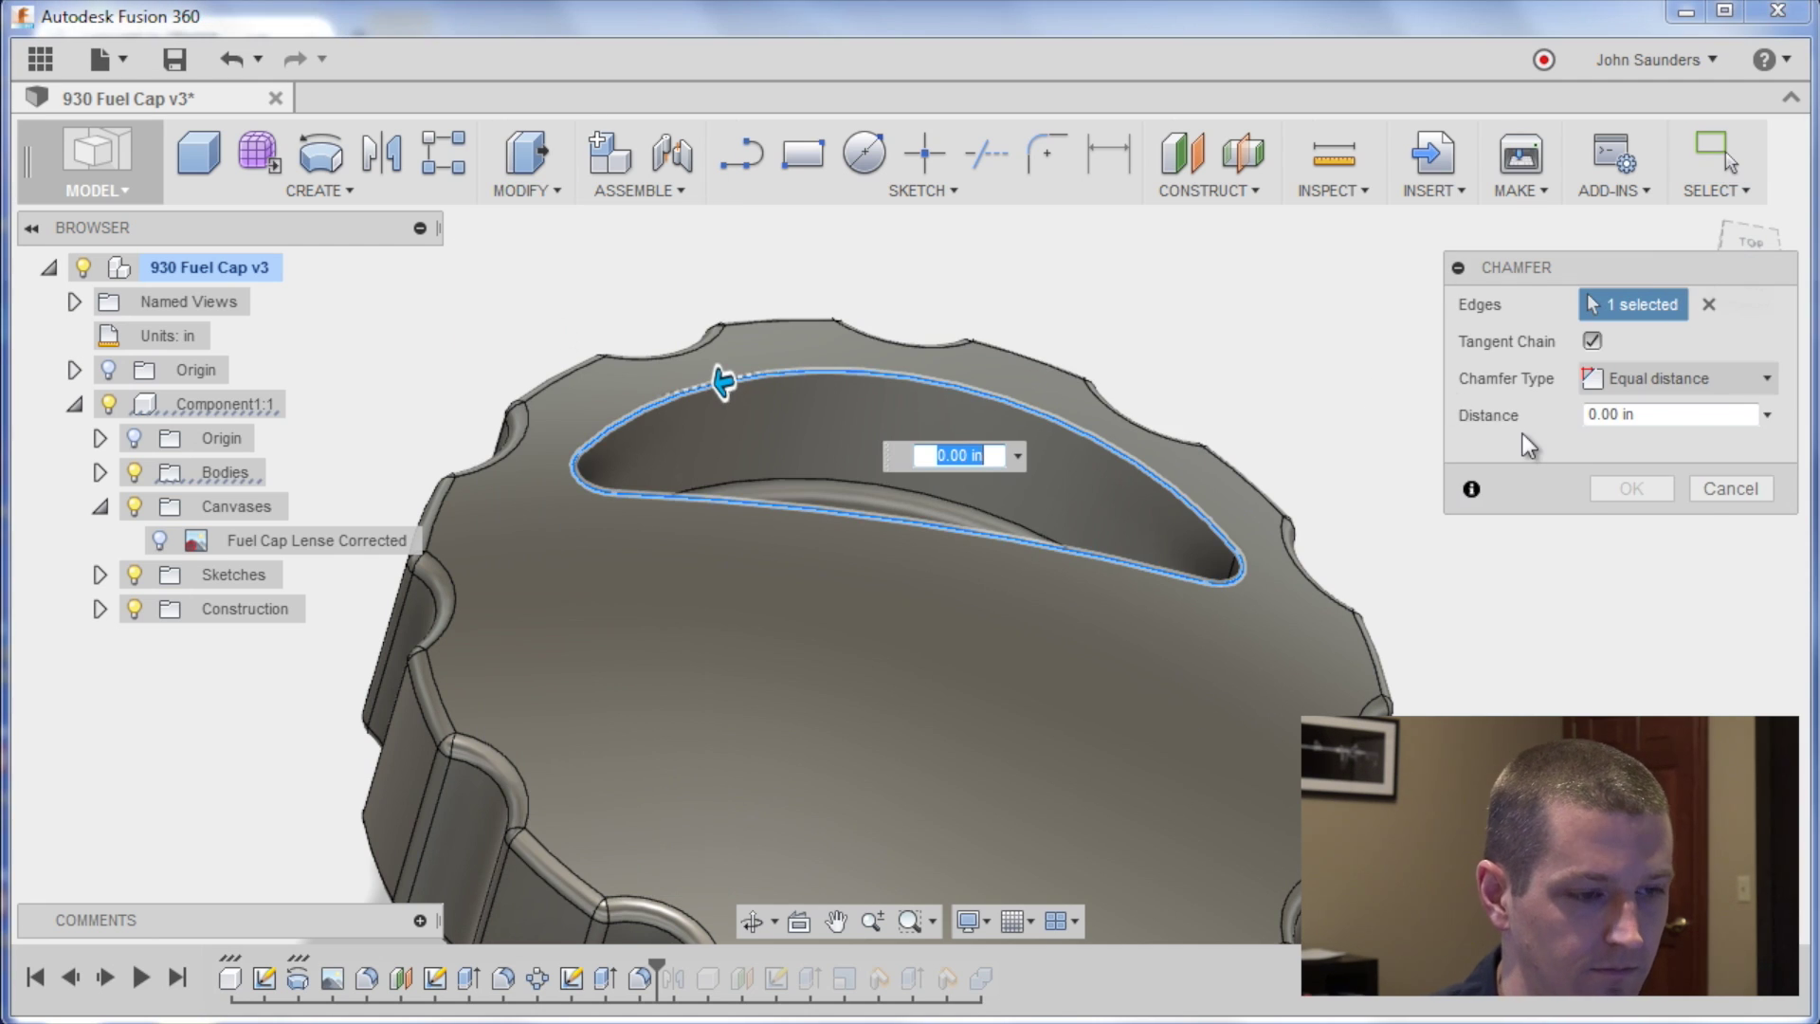
text(0.1)
key(Return)
shift+middle_drag(1361, 455, 1384, 504)
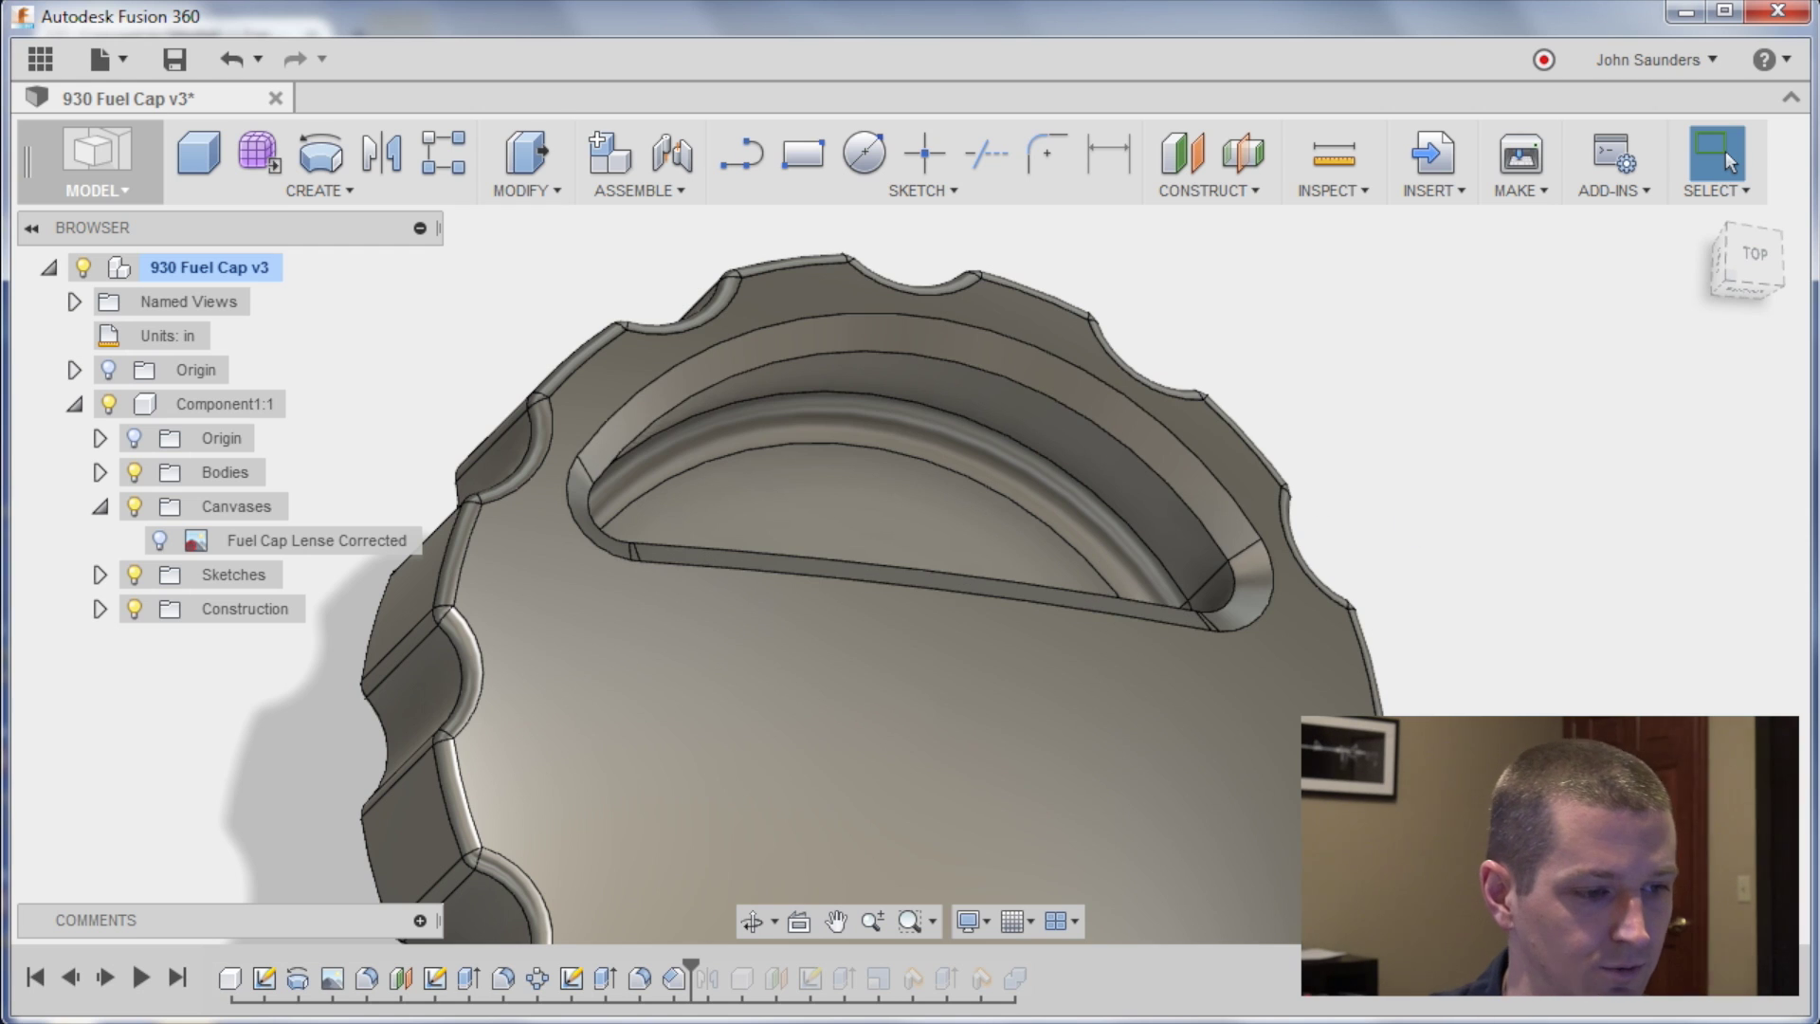
- Delete the chamfer and add the rim edge loop to the 0.125 in pocket fillet
right_click(672, 986)
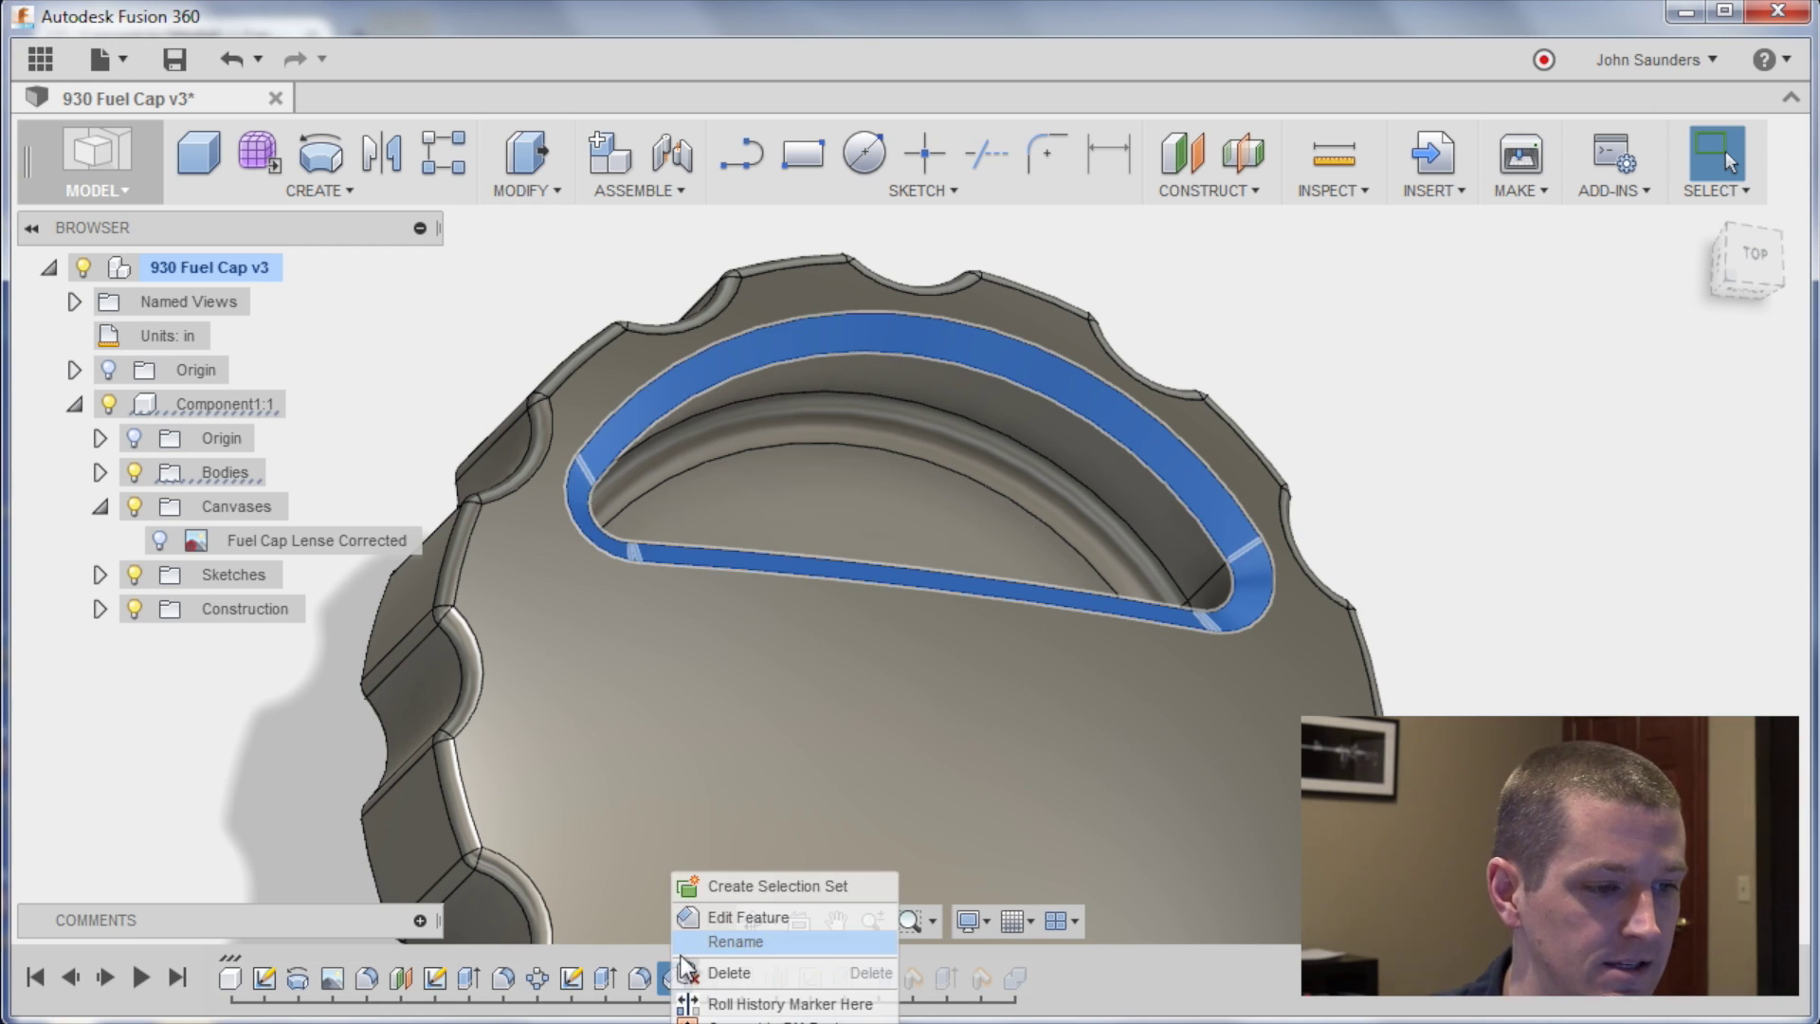
click(743, 971)
right_click(633, 981)
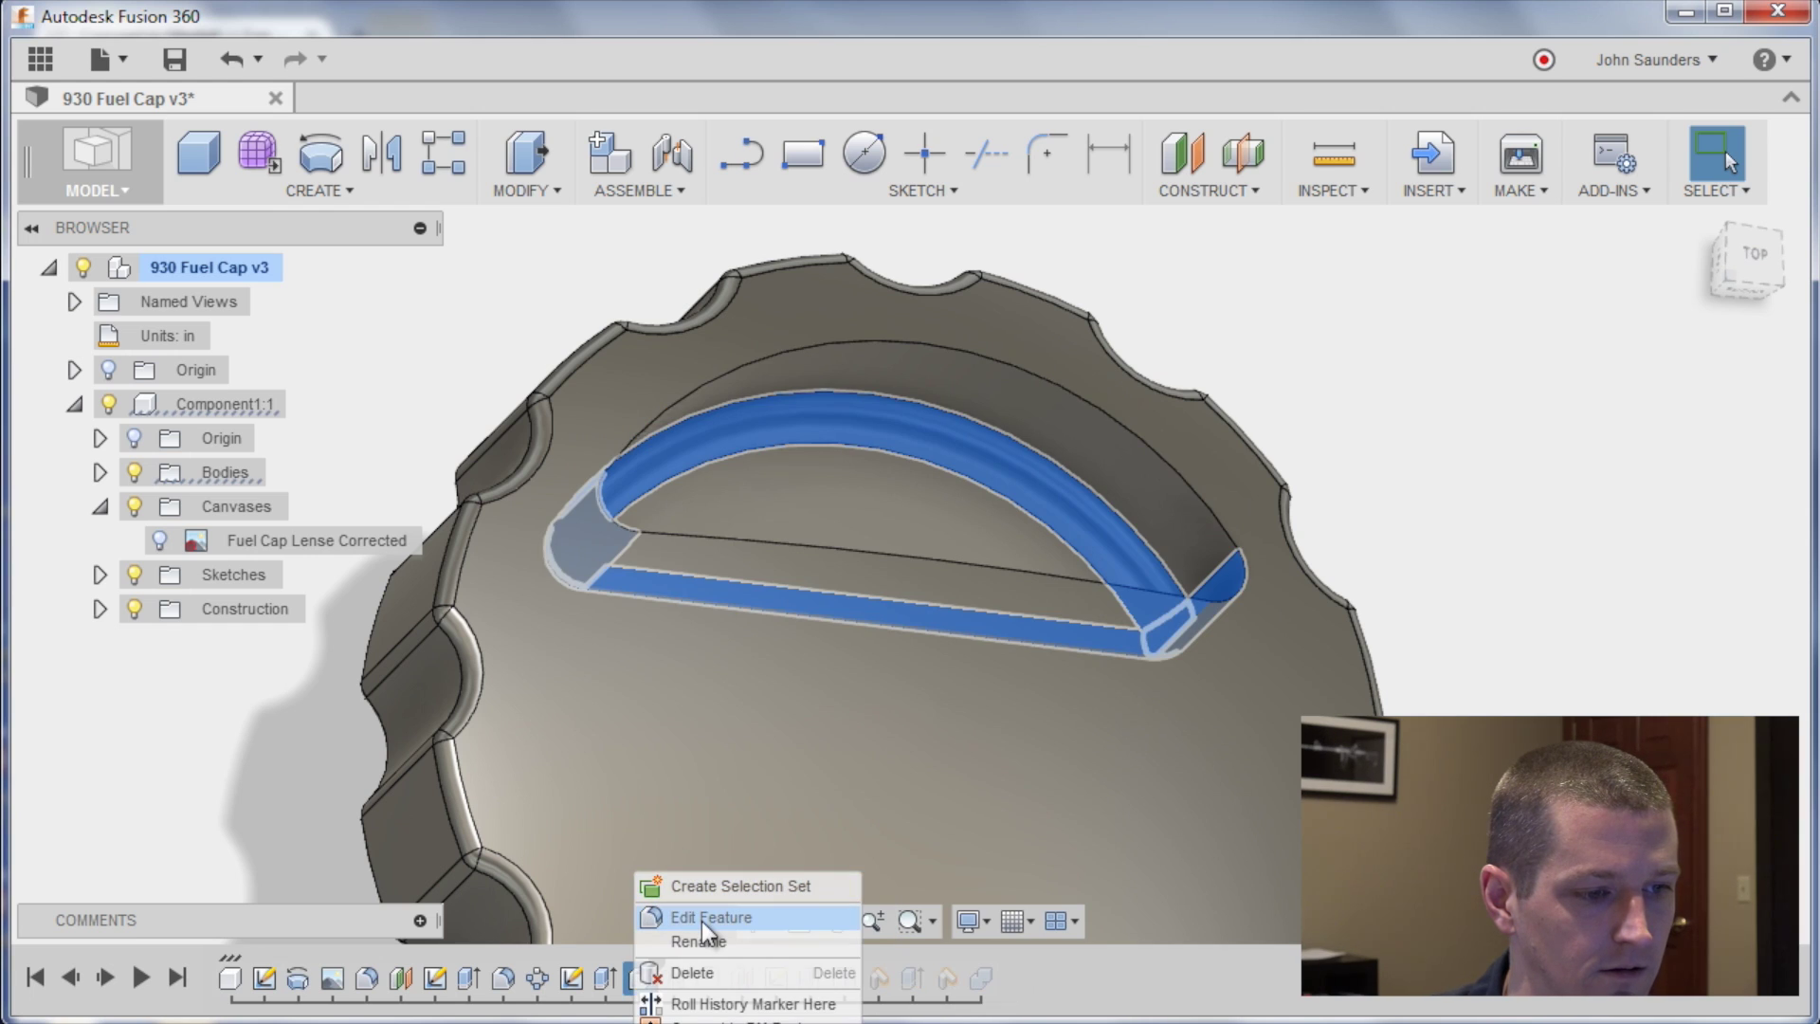
click(702, 917)
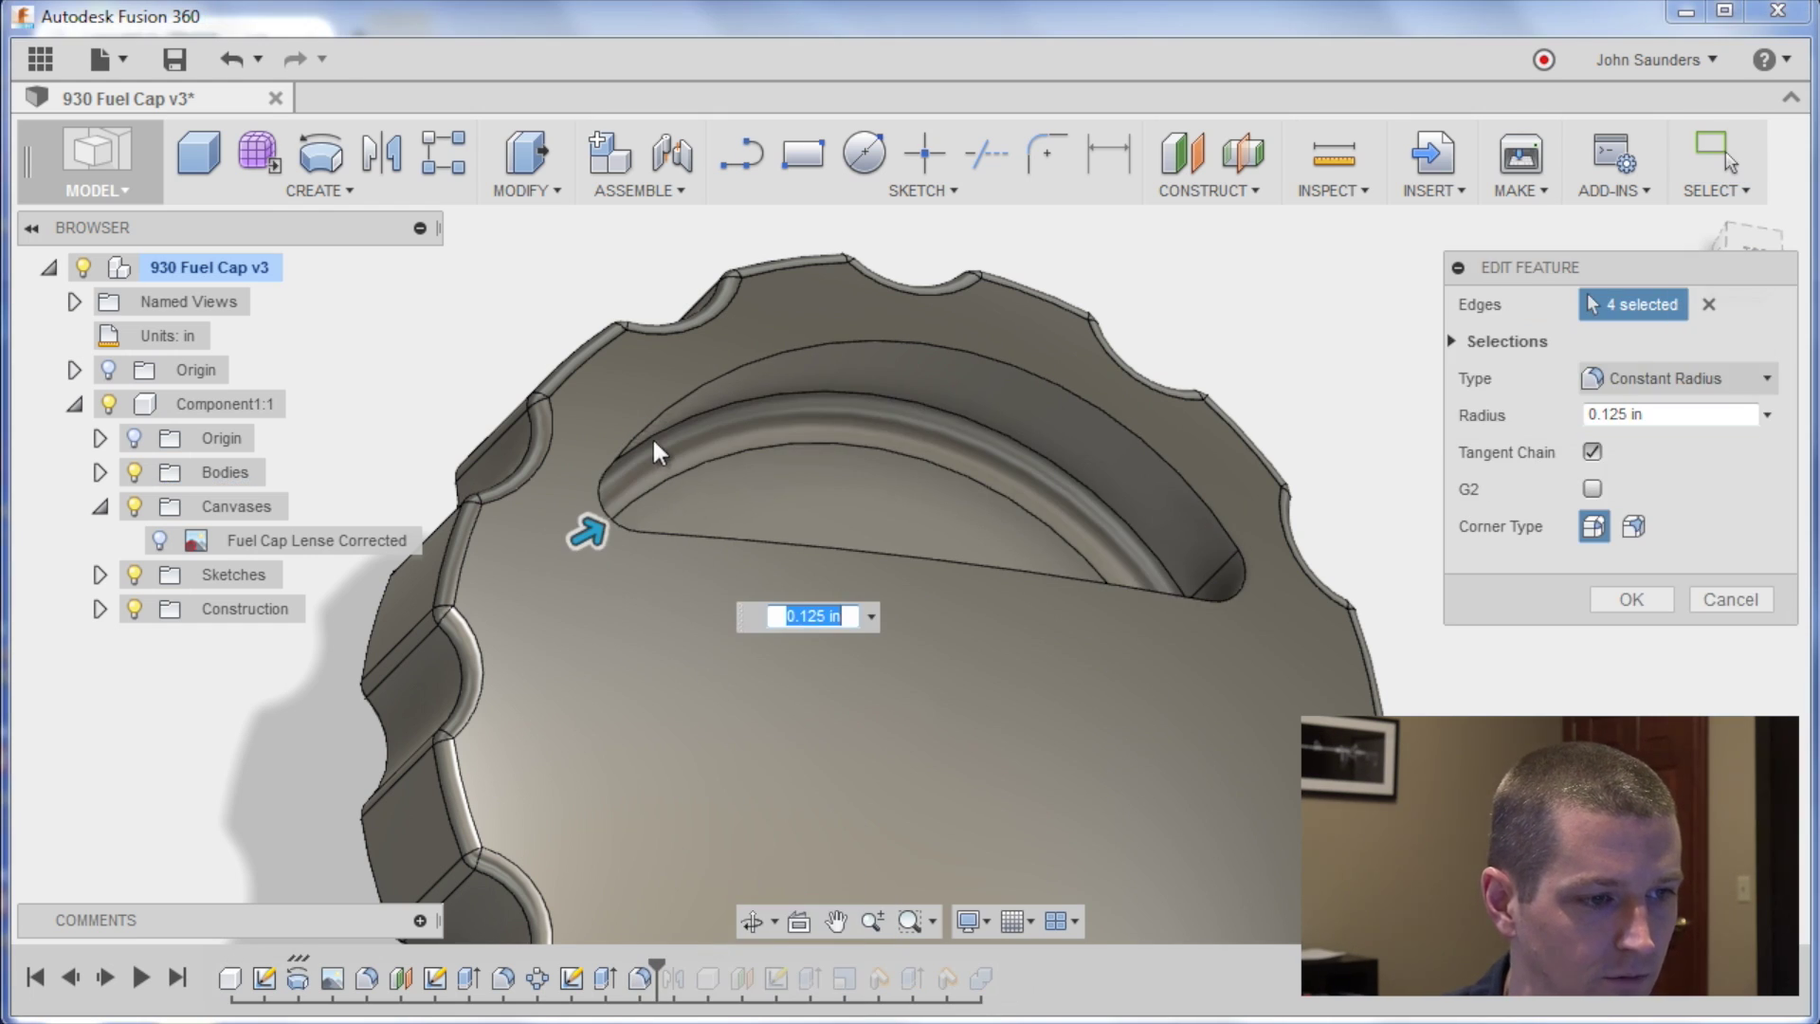
click(652, 440)
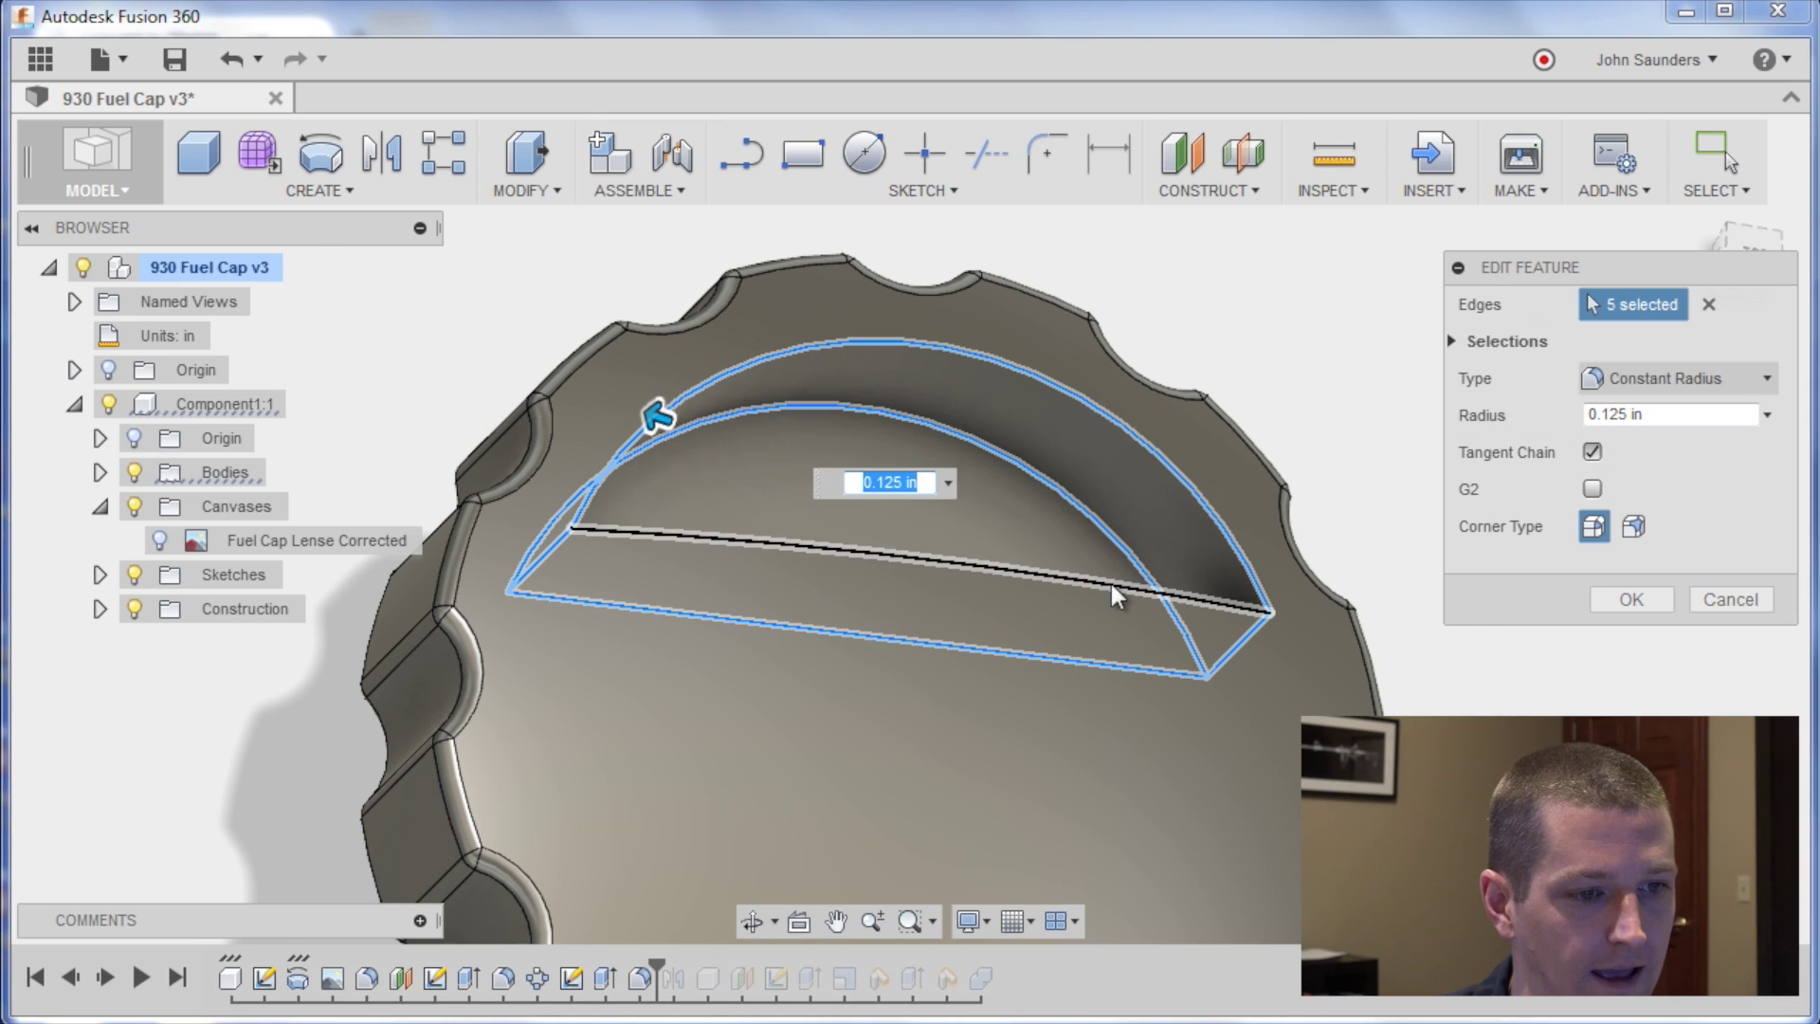
click(1635, 601)
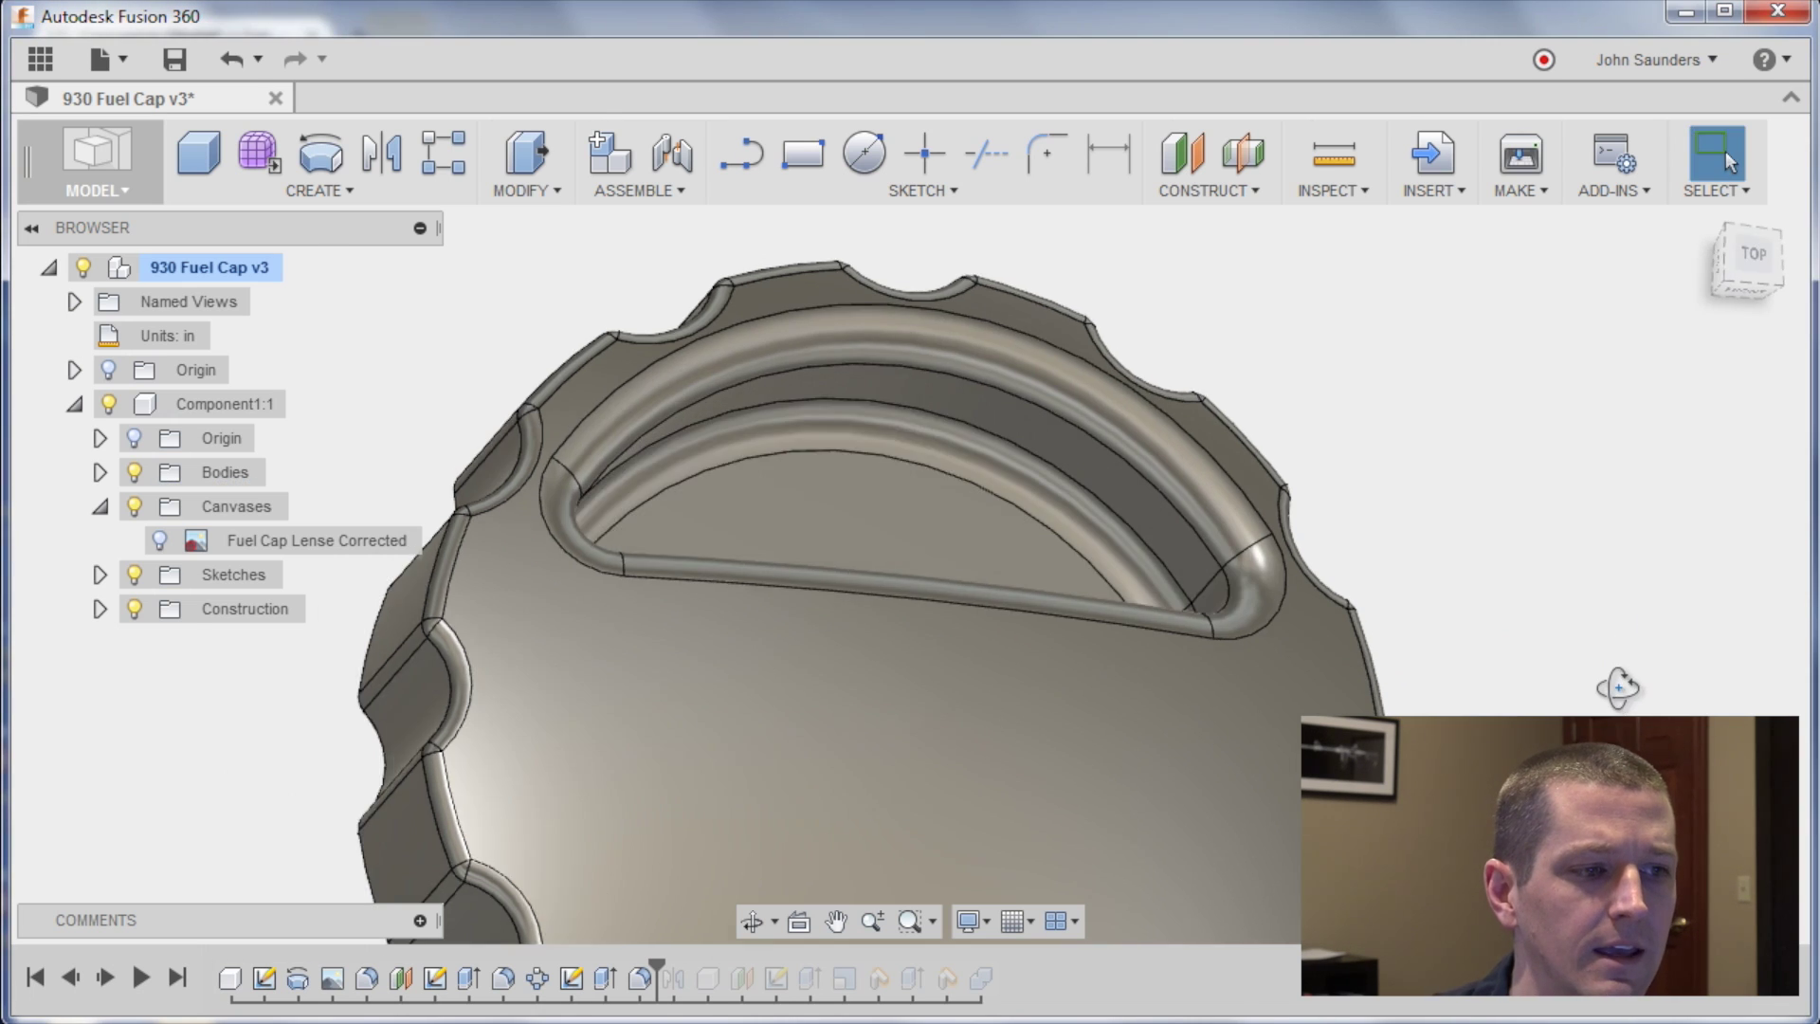
shift+middle_drag(1618, 687, 1395, 675)
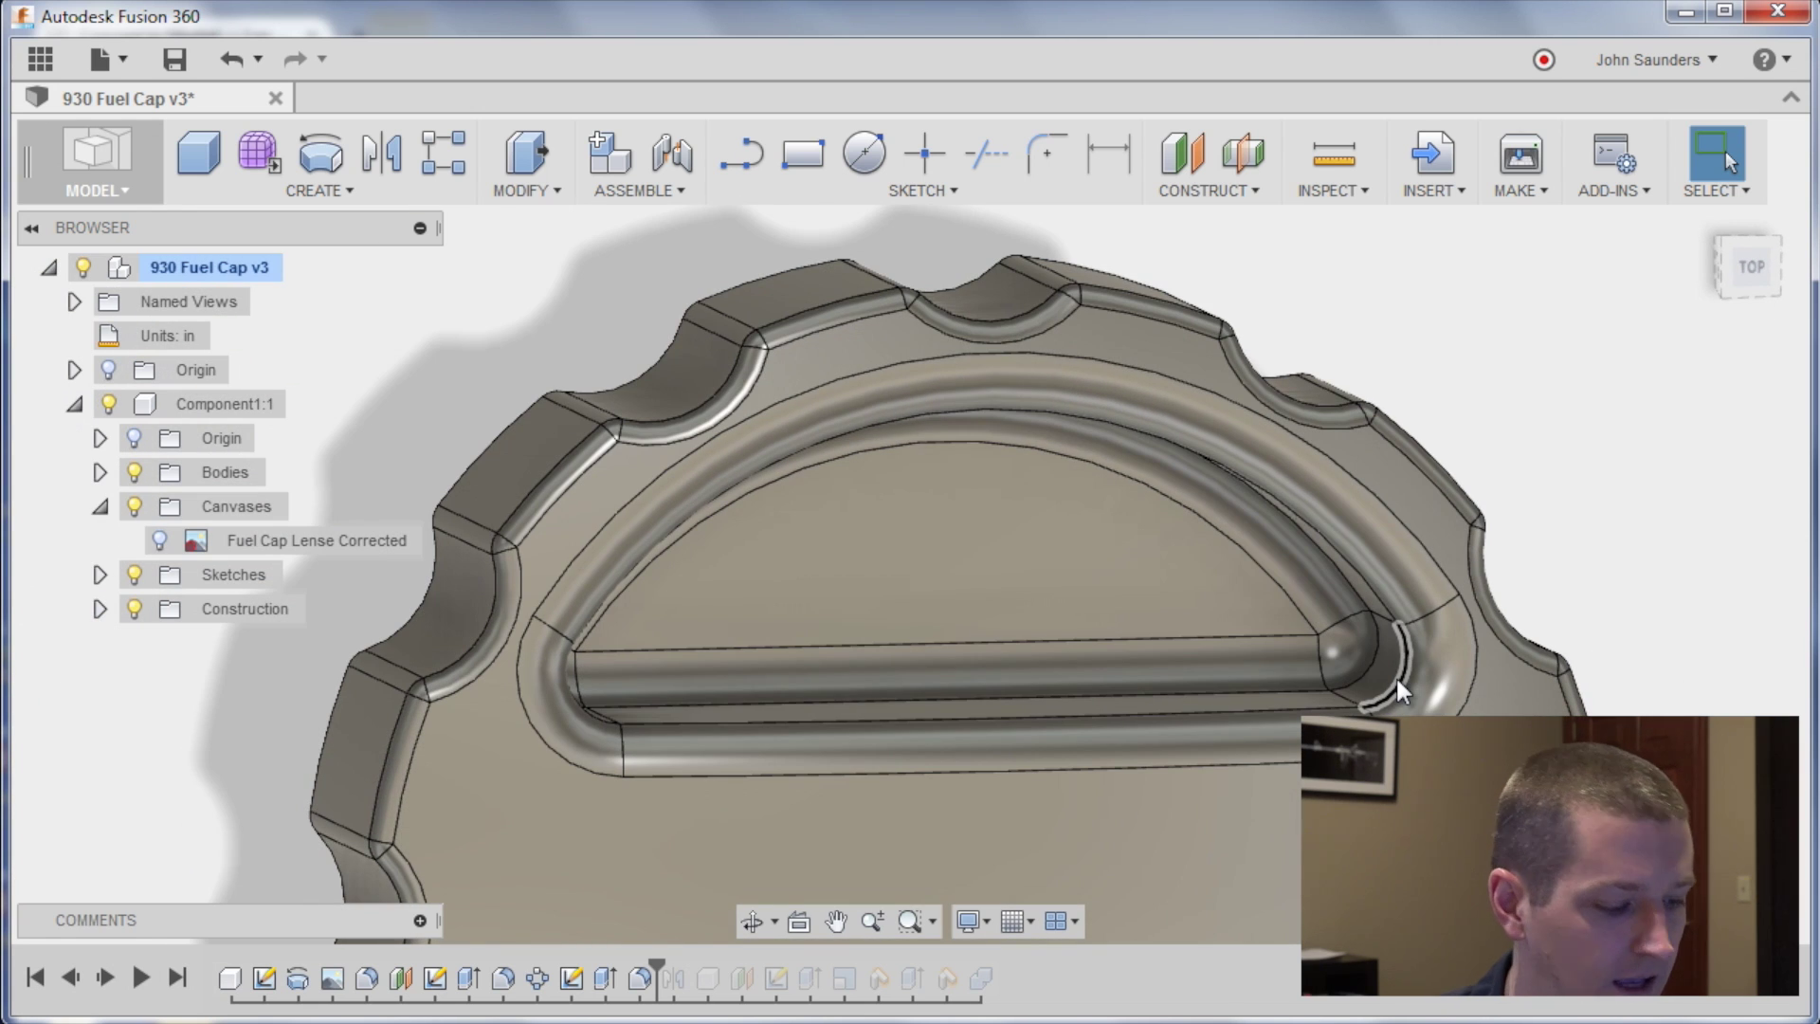
key(i)
click(1401, 687)
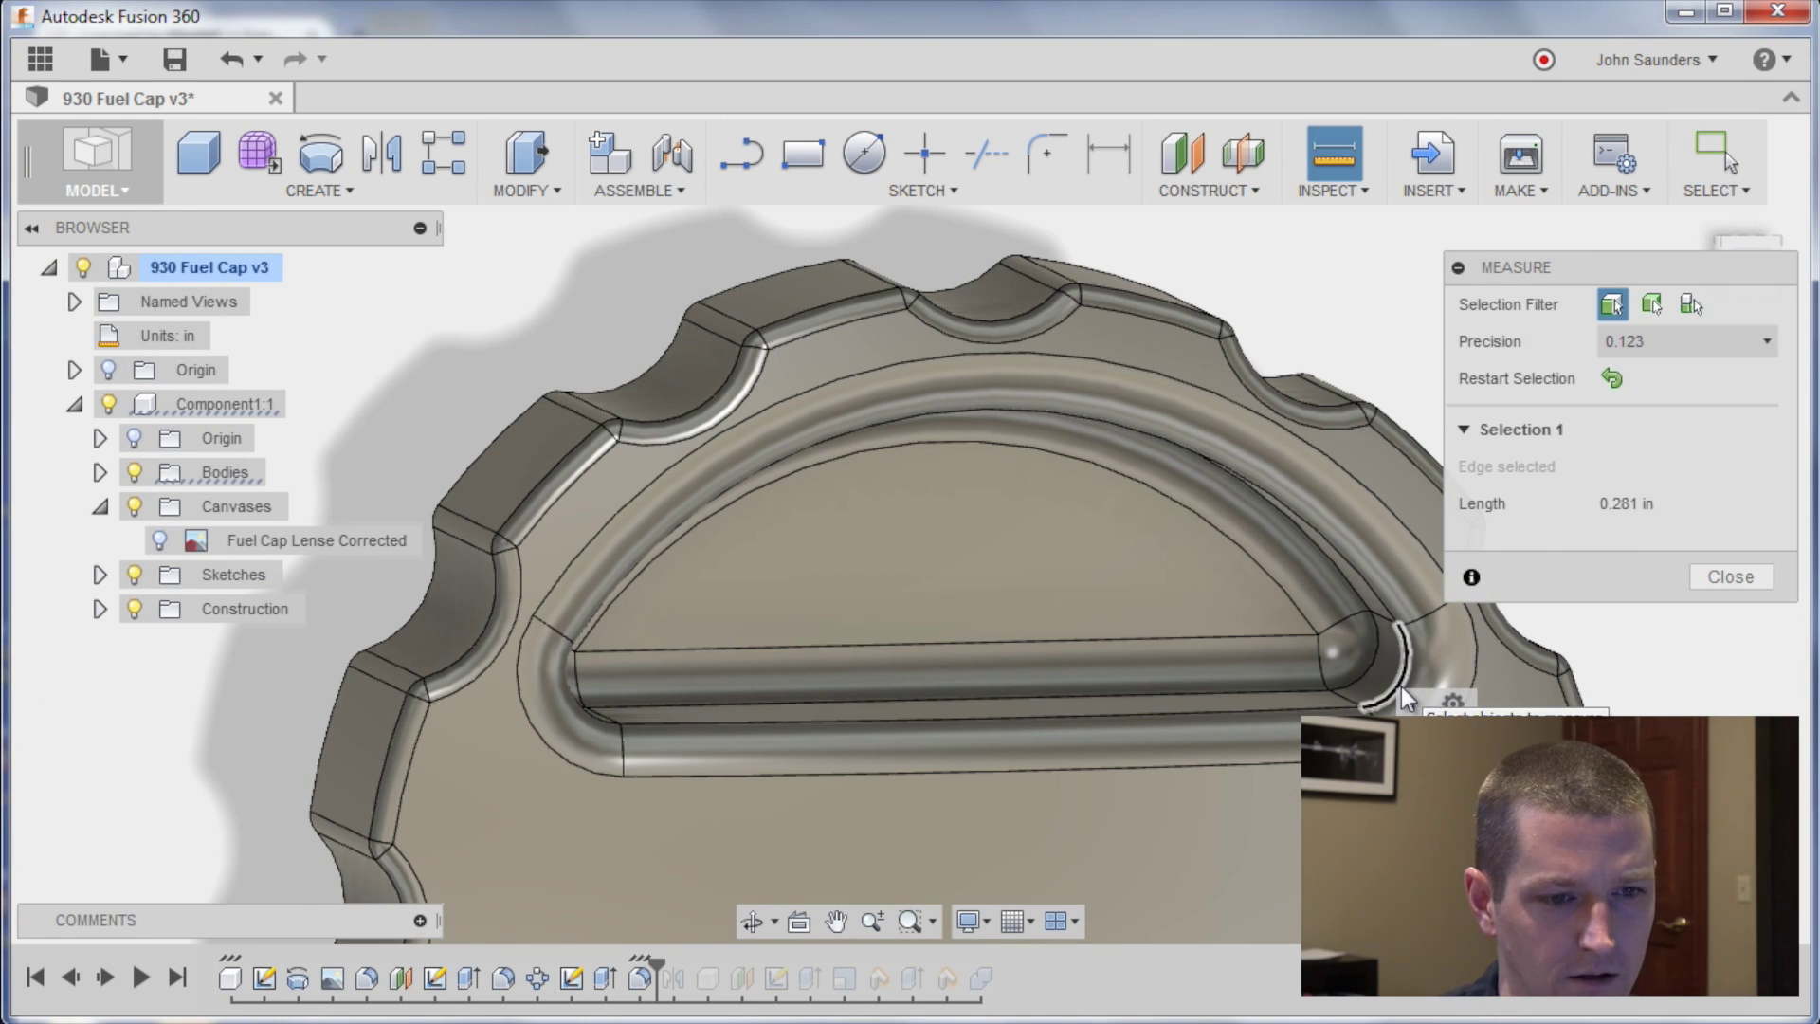
middle_drag(1727, 675, 1645, 681)
click(1645, 680)
click(1288, 671)
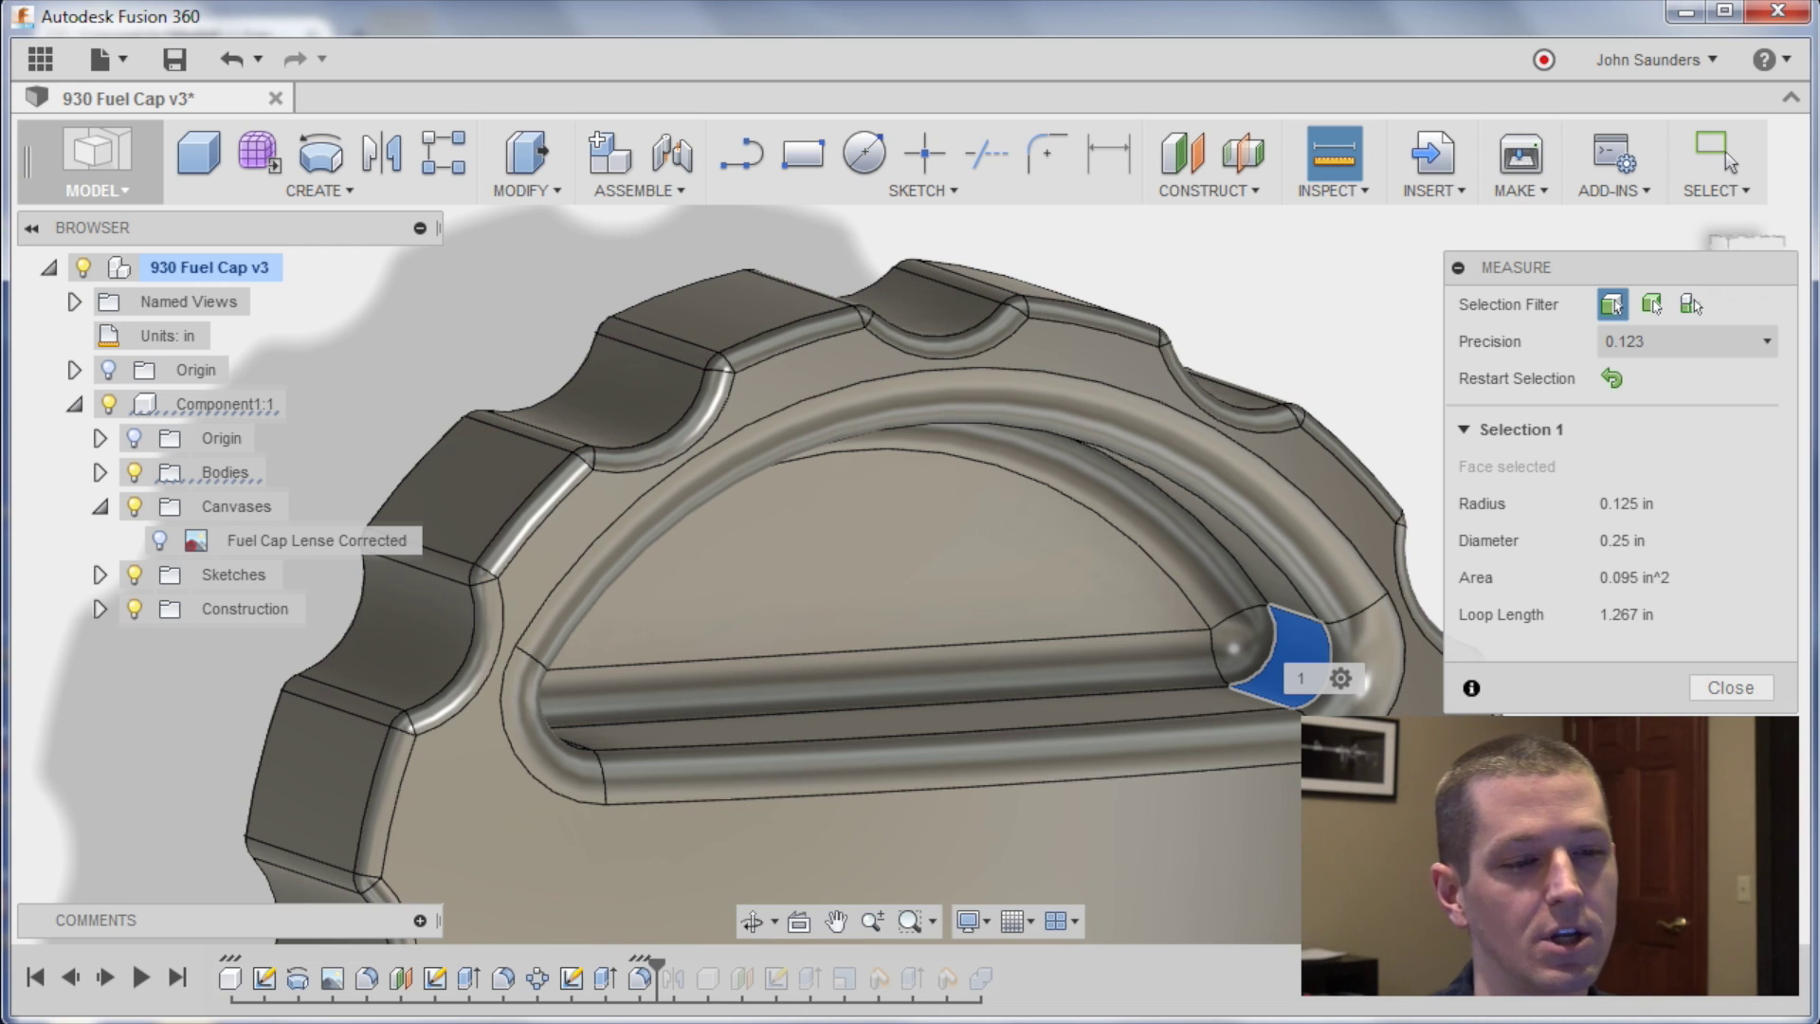
click(1731, 689)
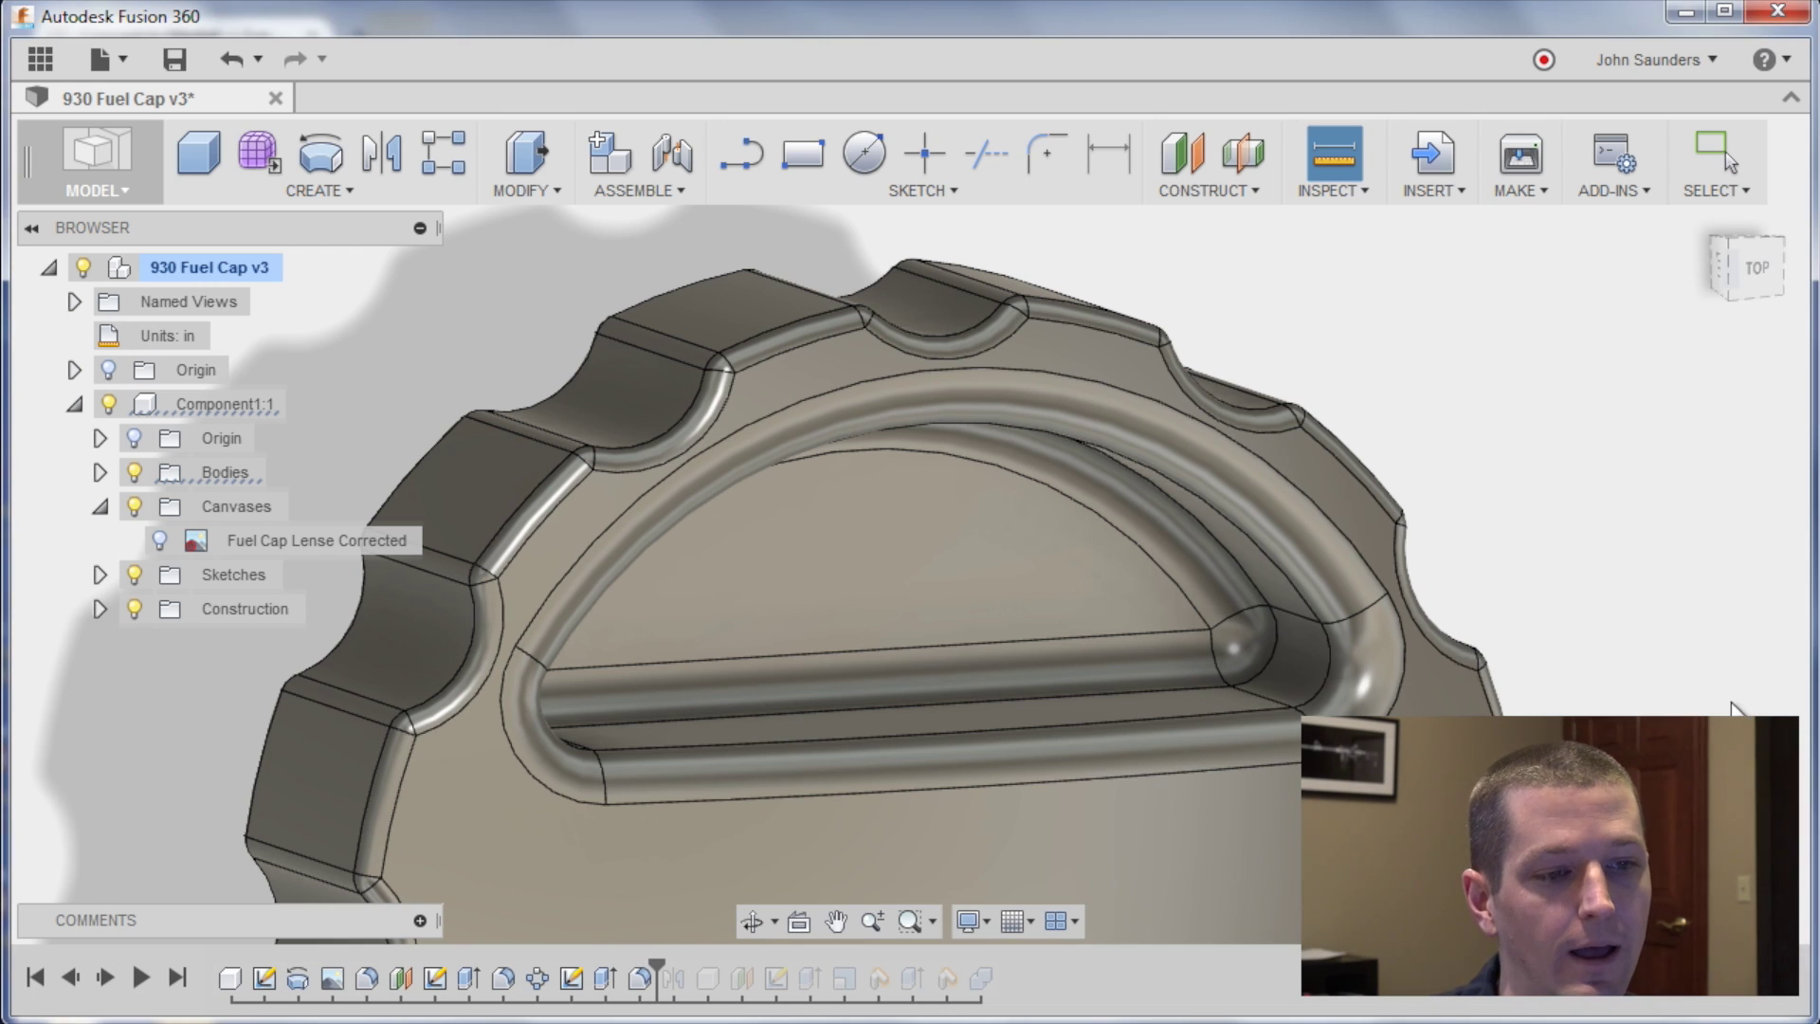
shift+middle_drag(1732, 703, 1646, 642)
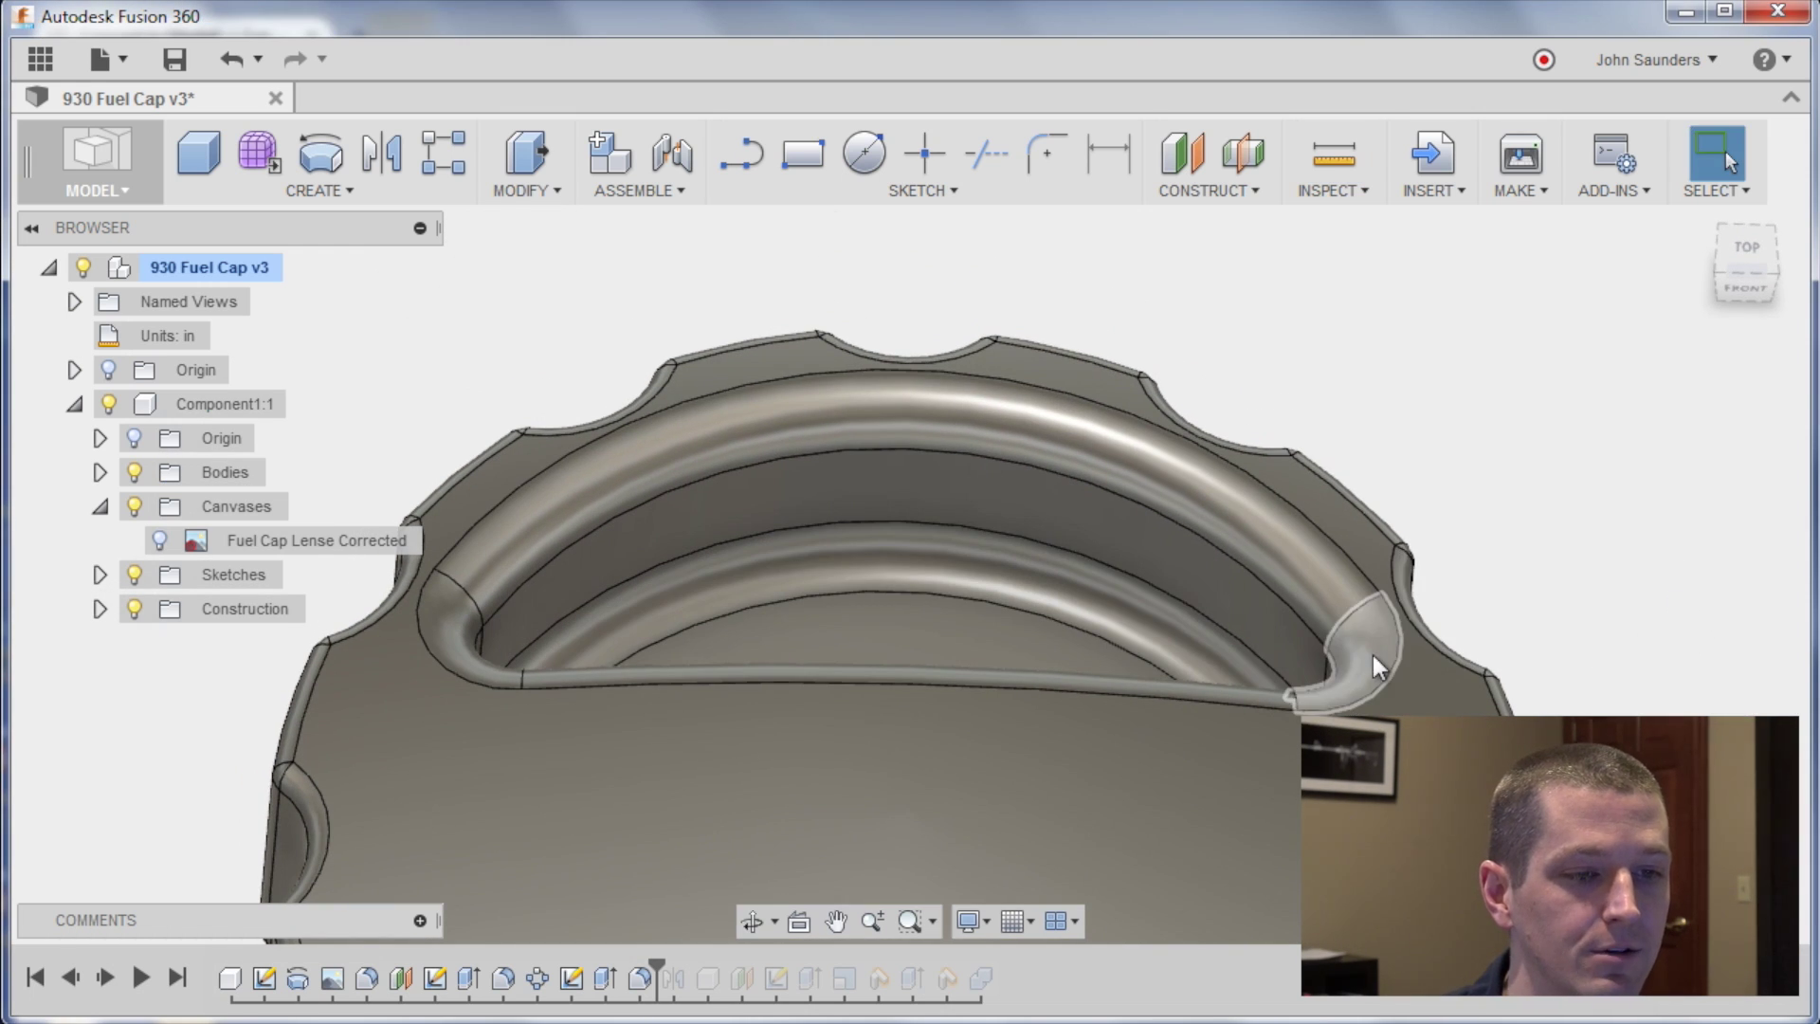
click(1289, 544)
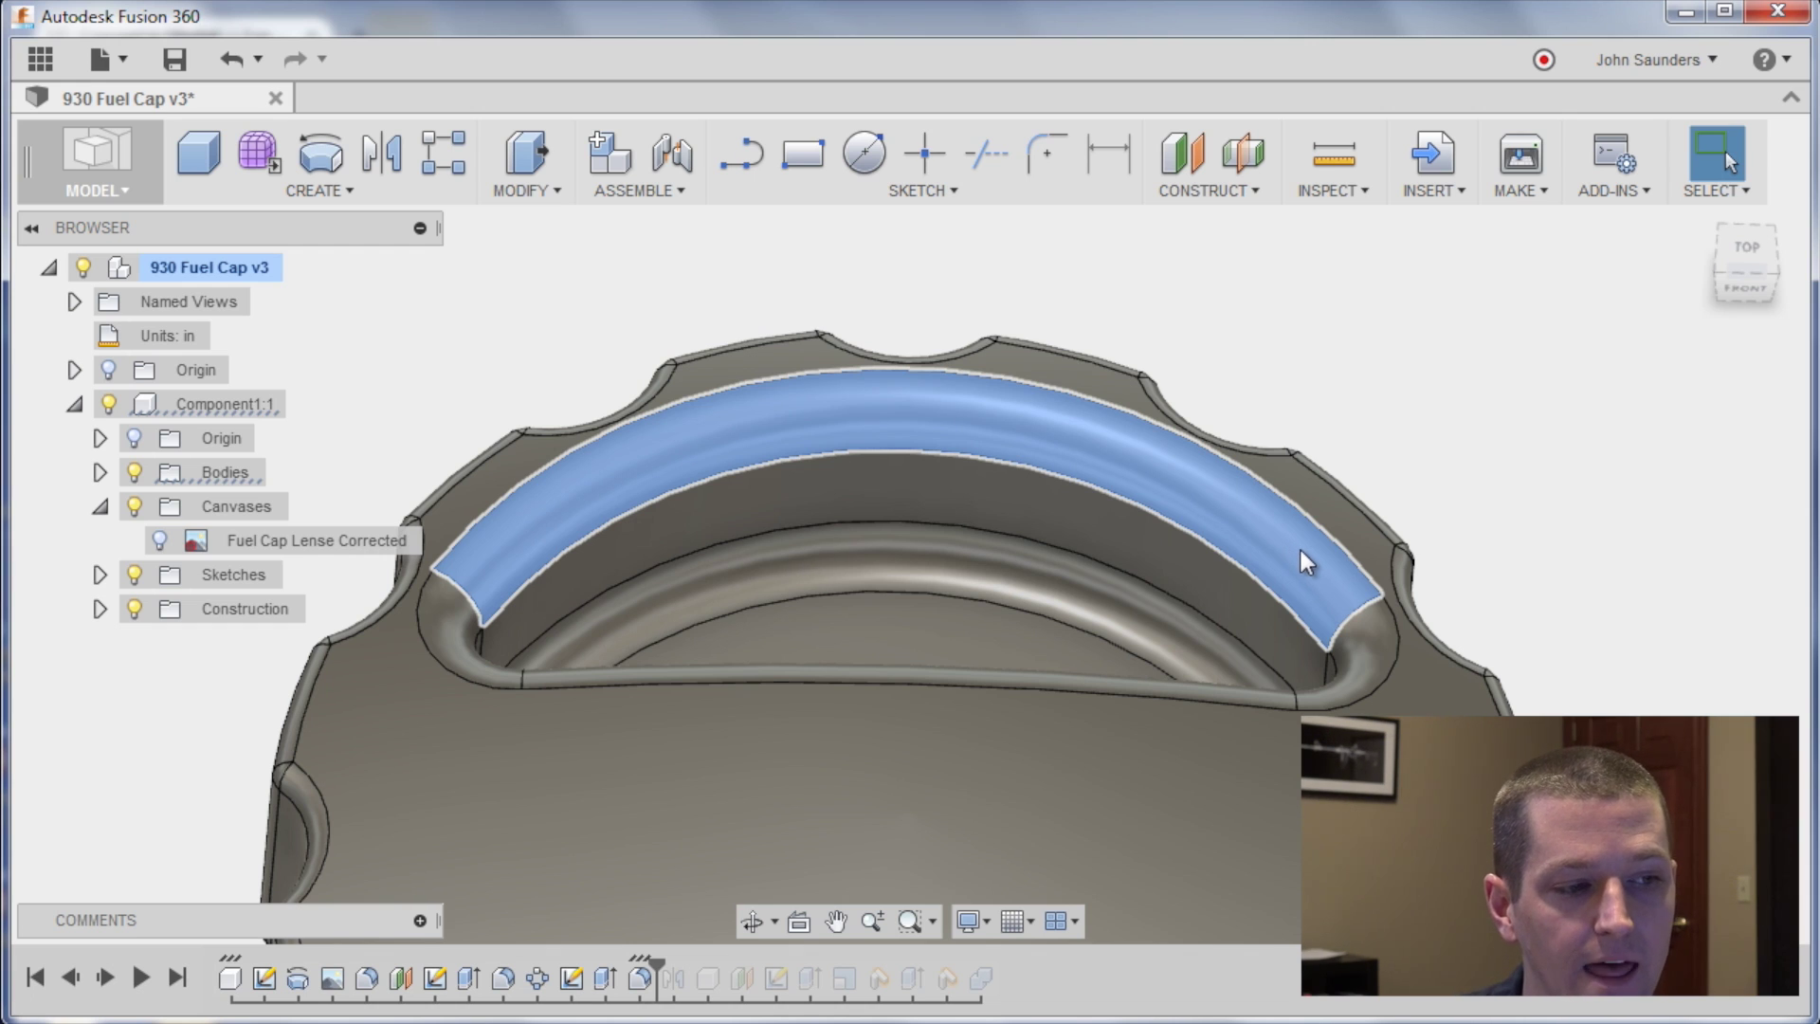
- Inspect the fillet face at the groove's right end, then drag the timeline marker to the end
click(1548, 418)
shift+middle_drag(1548, 419, 1516, 550)
click(1357, 659)
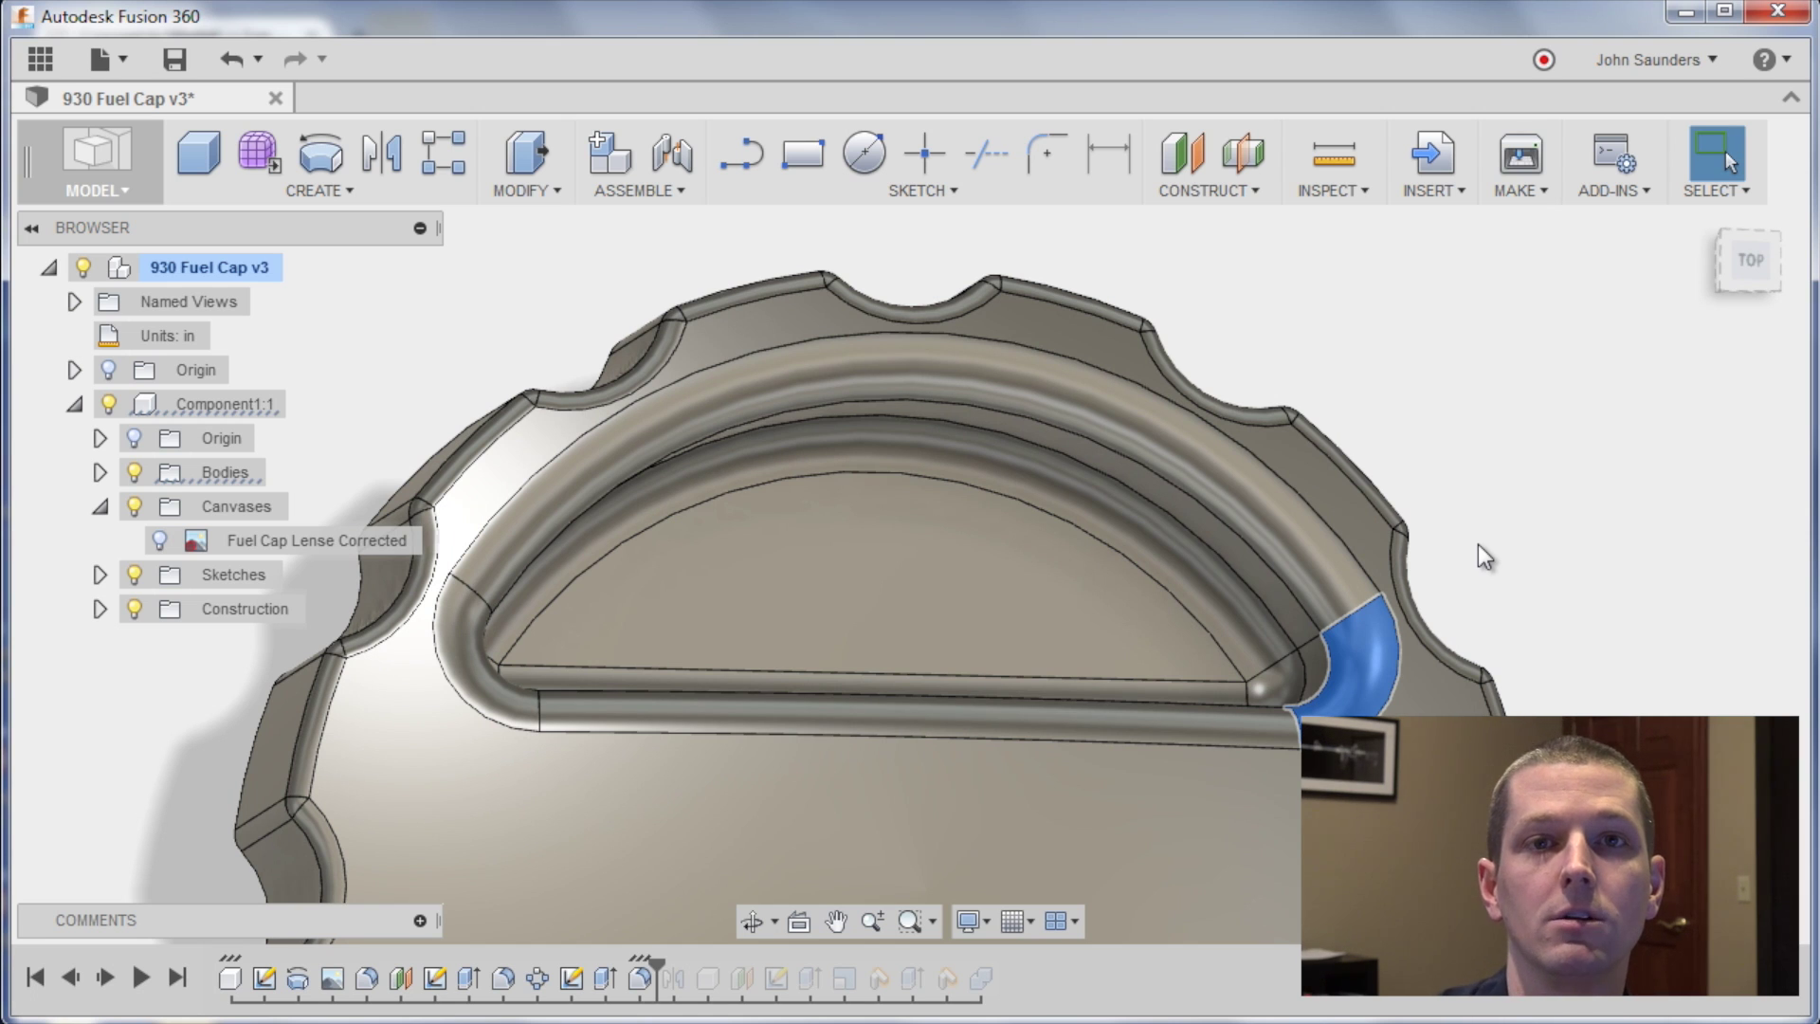
mouse_move(1527, 548)
shift+middle_down()
mouse_move(1546, 518)
mouse_move(1536, 548)
mouse_move(1511, 552)
mouse_move(1525, 565)
shift+middle_up()
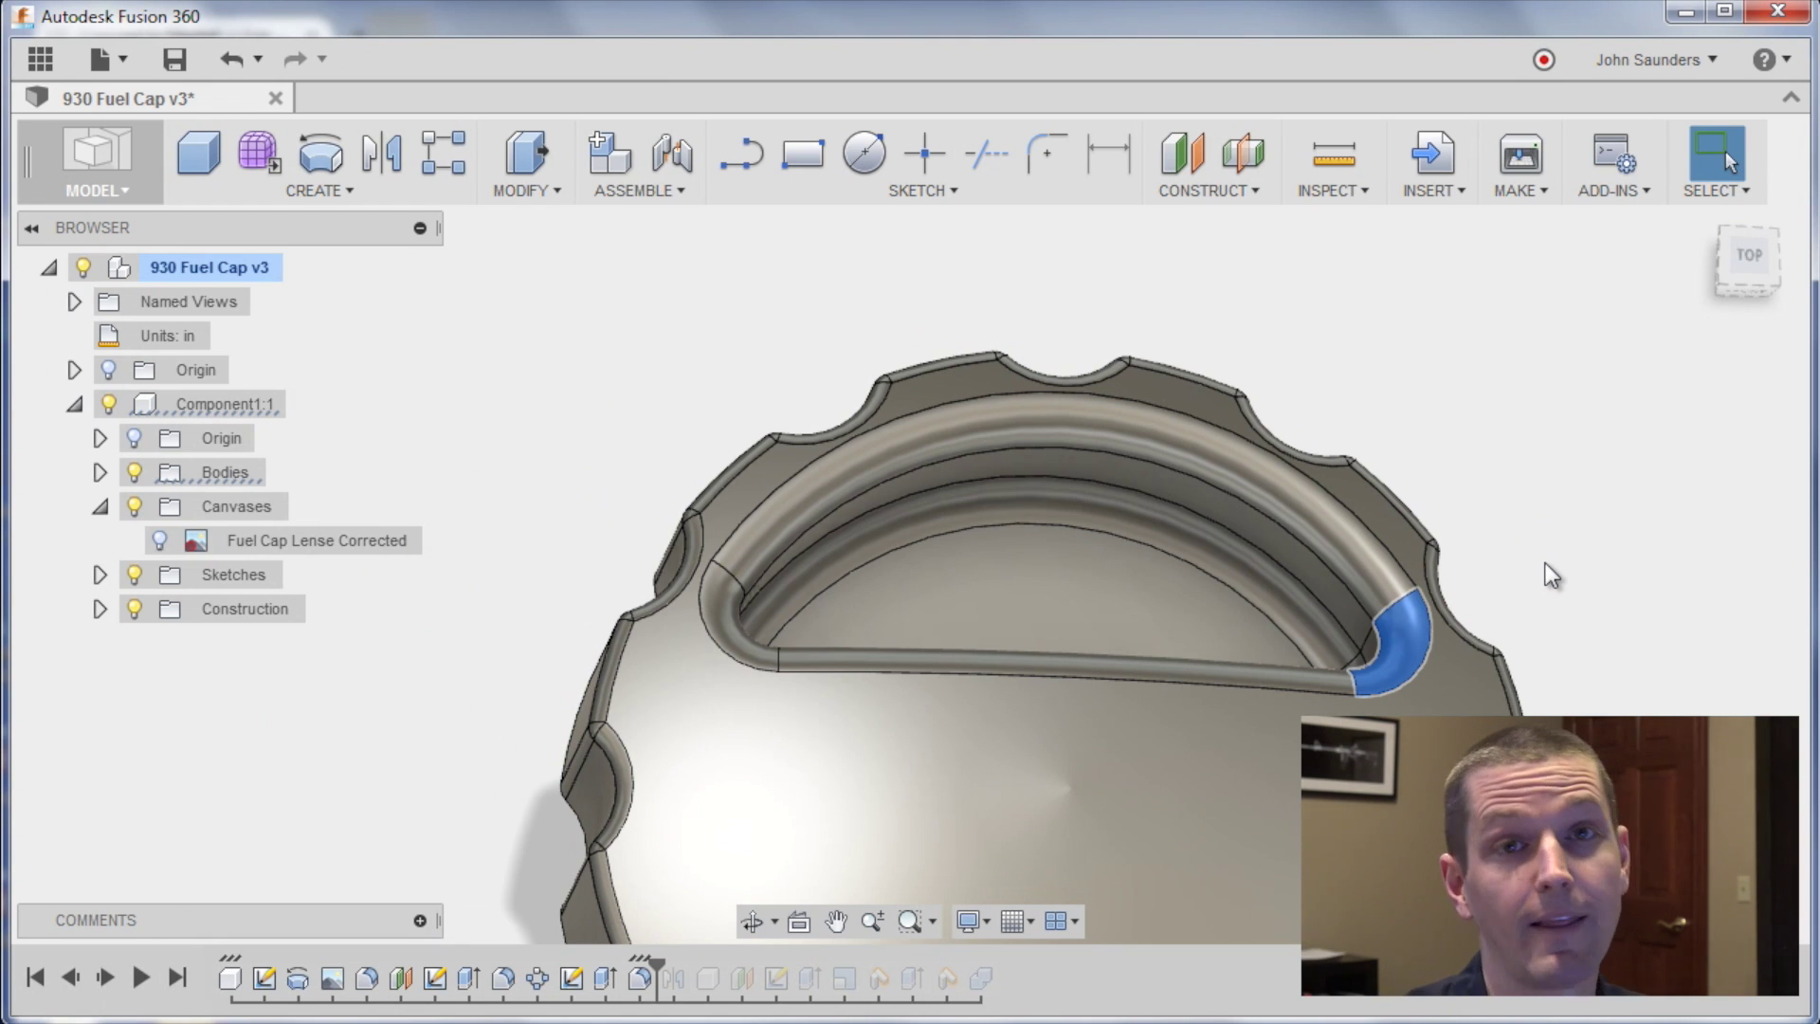
middle_drag(1551, 572, 1185, 531)
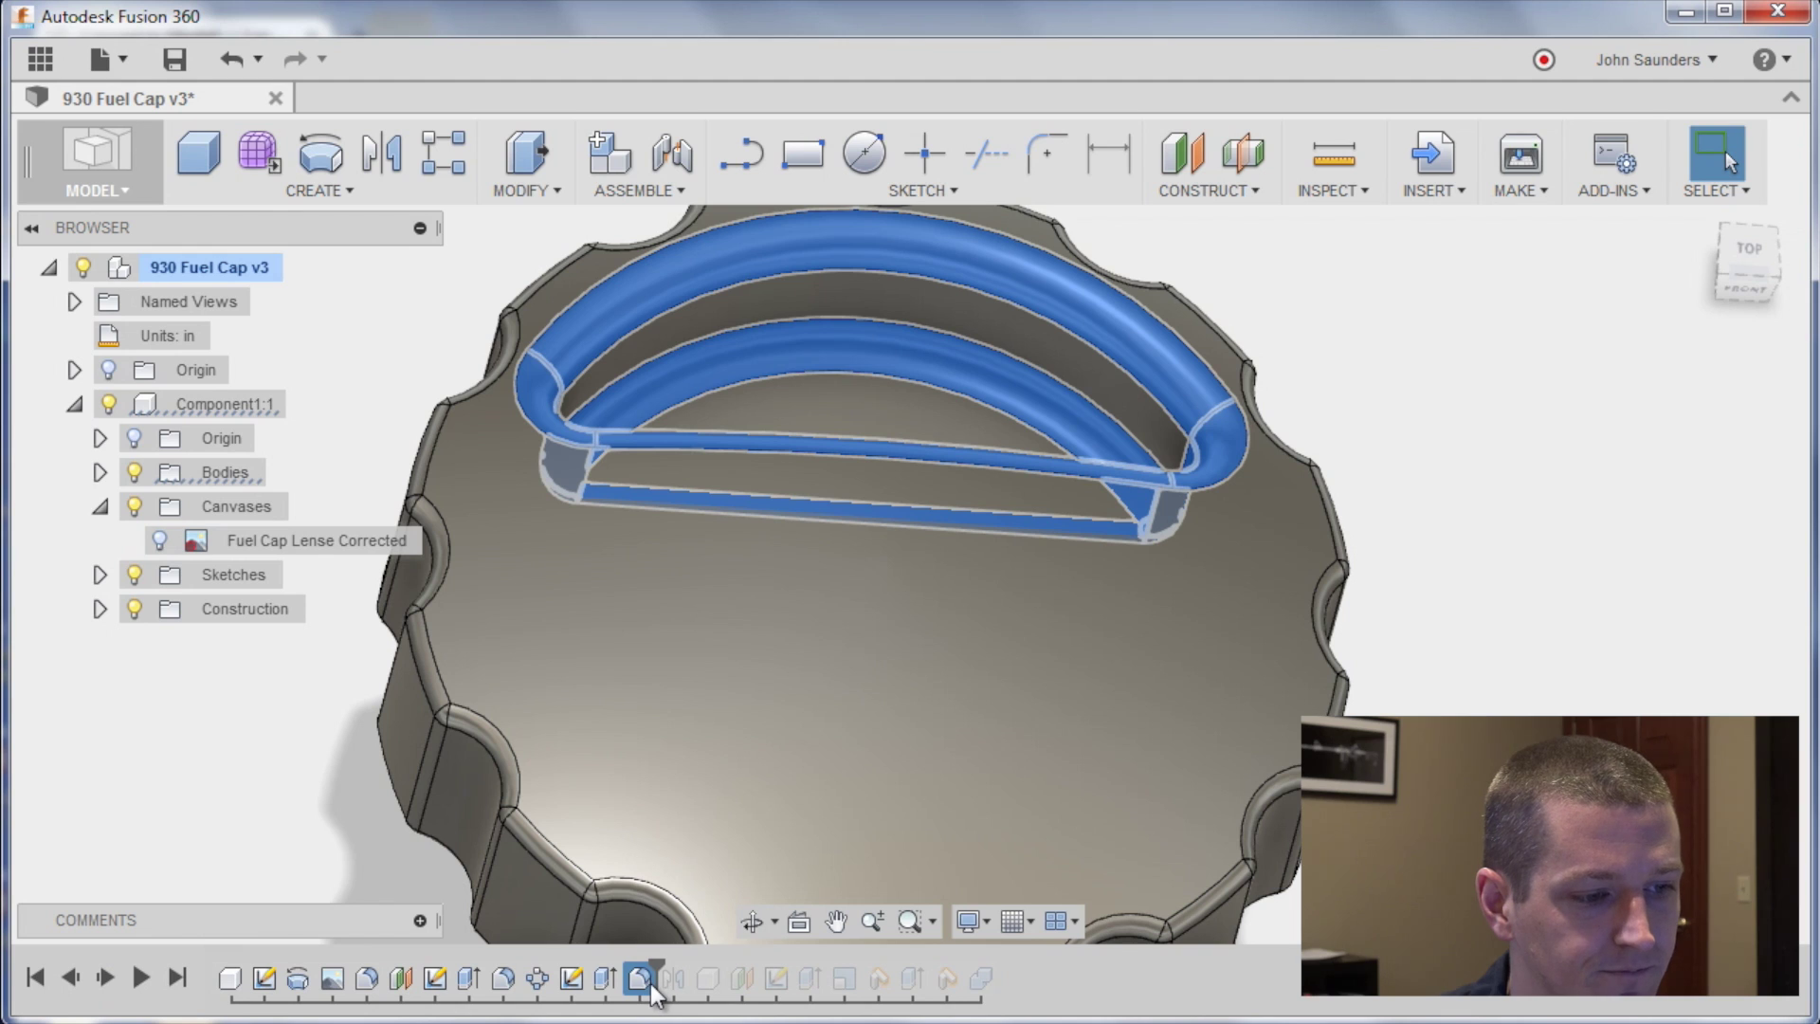
drag(657, 971, 998, 984)
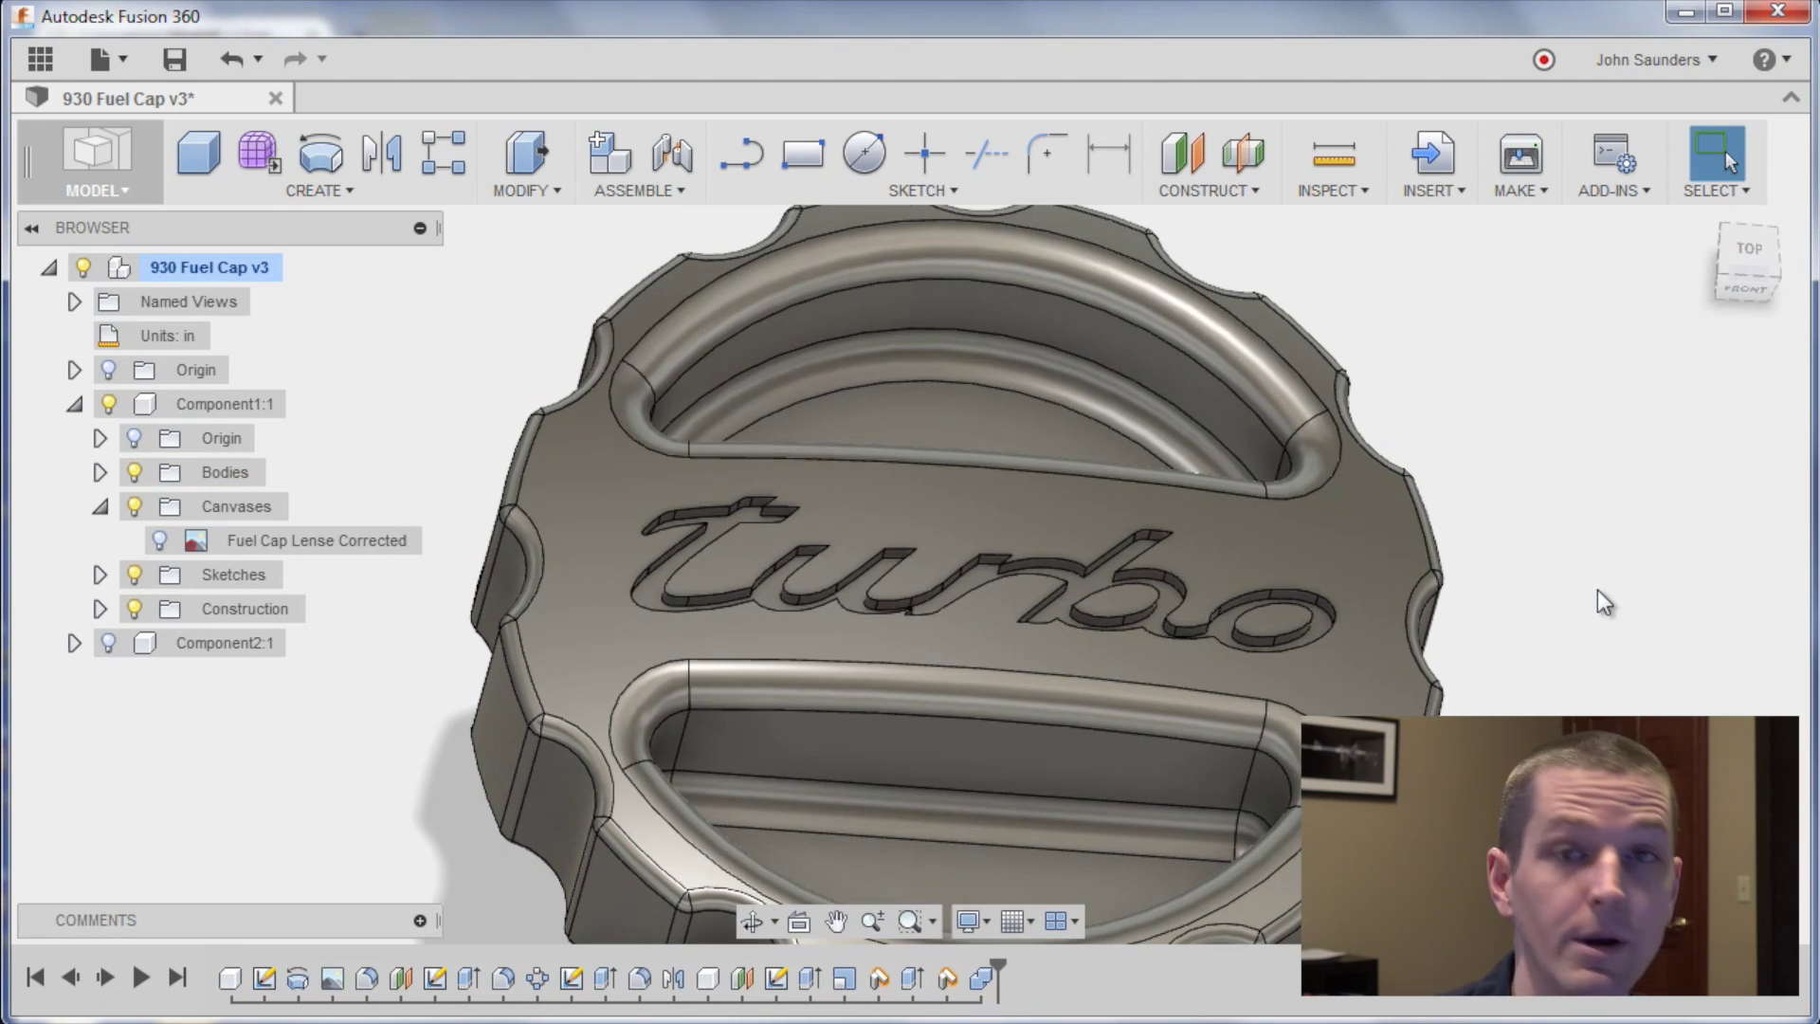
shift+middle_drag(1571, 615, 1488, 593)
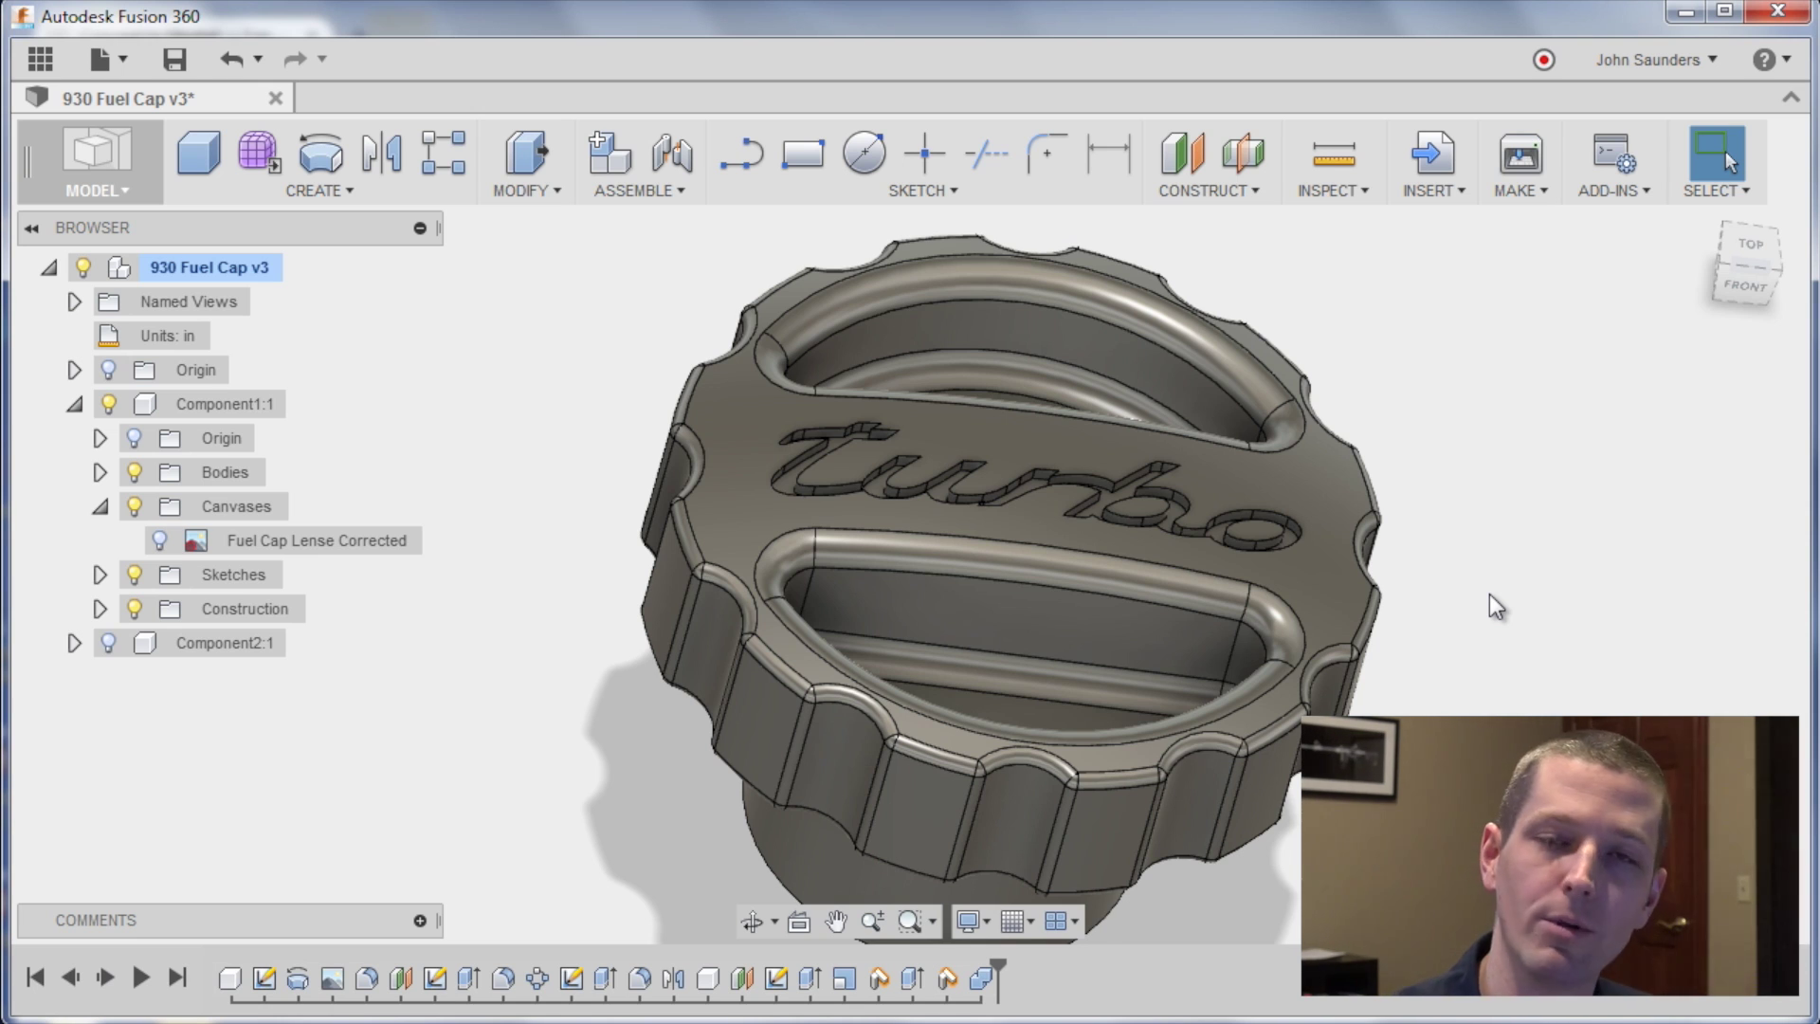
shift+middle_drag(1594, 587, 1555, 542)
middle_drag(1592, 459, 1514, 447)
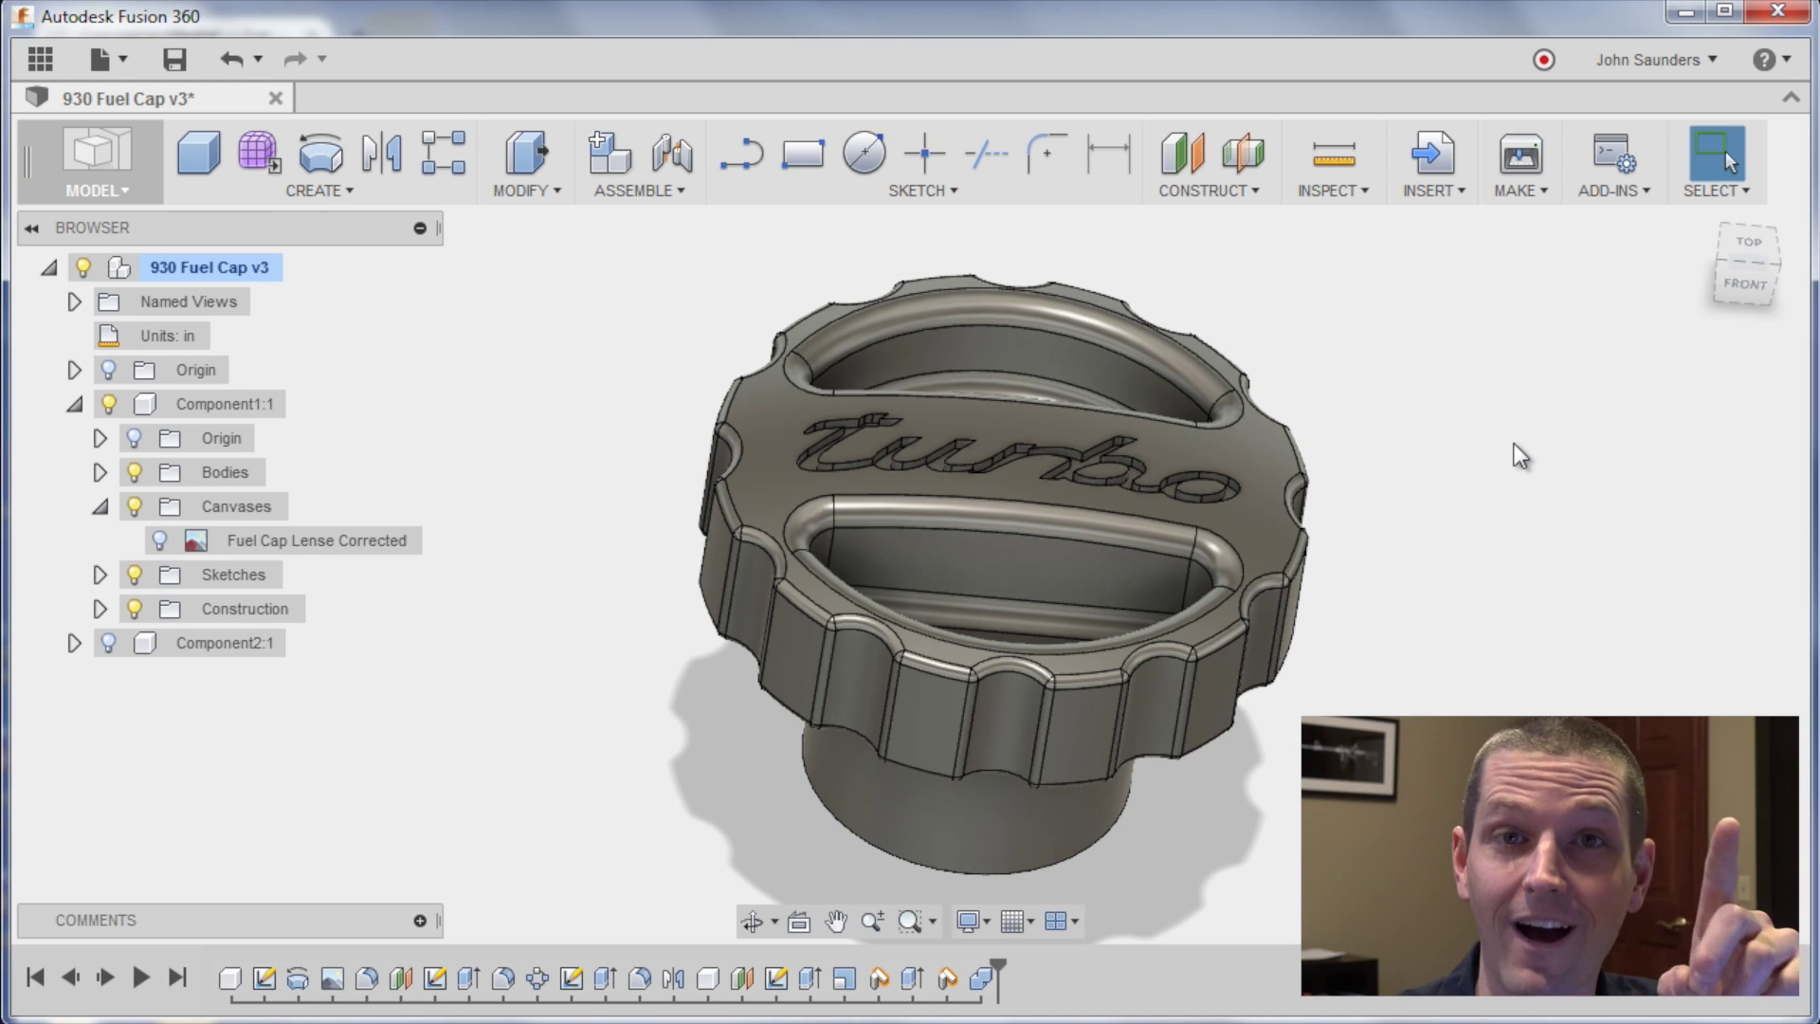
mouse_move(476, 897)
shift+middle_down()
mouse_move(508, 800)
mouse_move(479, 862)
shift+middle_up()
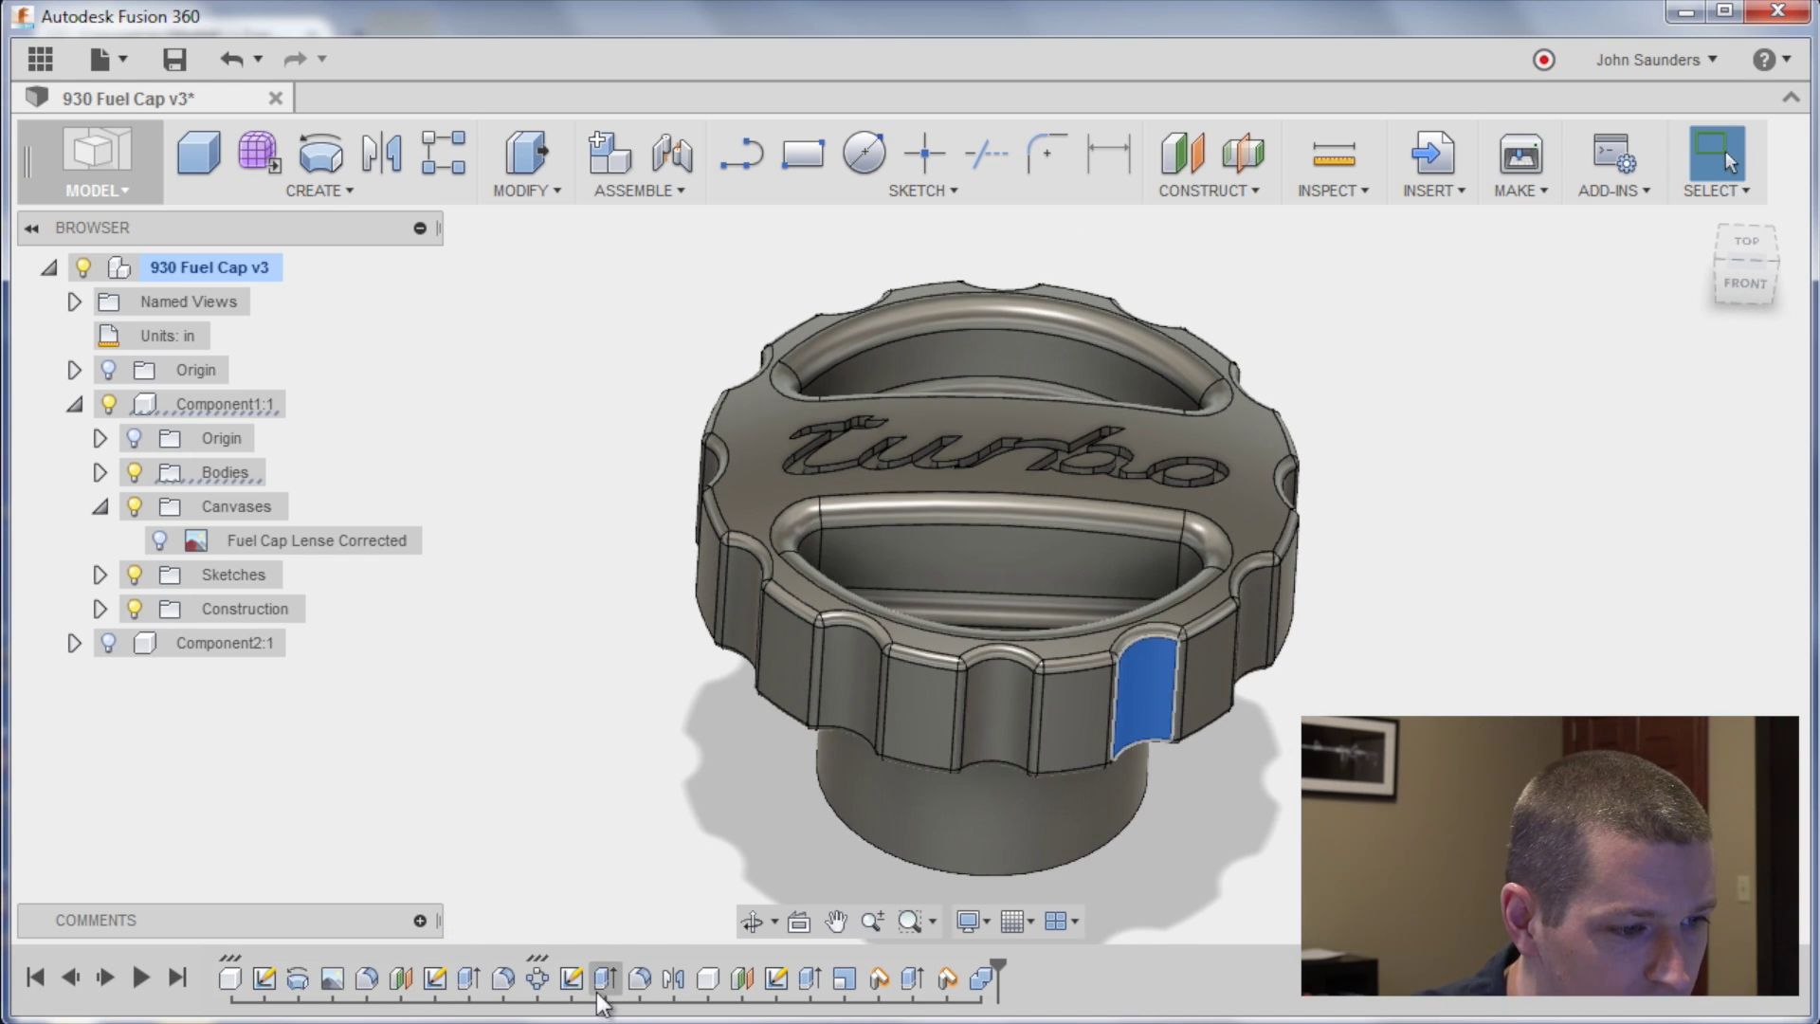
right_click(535, 978)
click(612, 916)
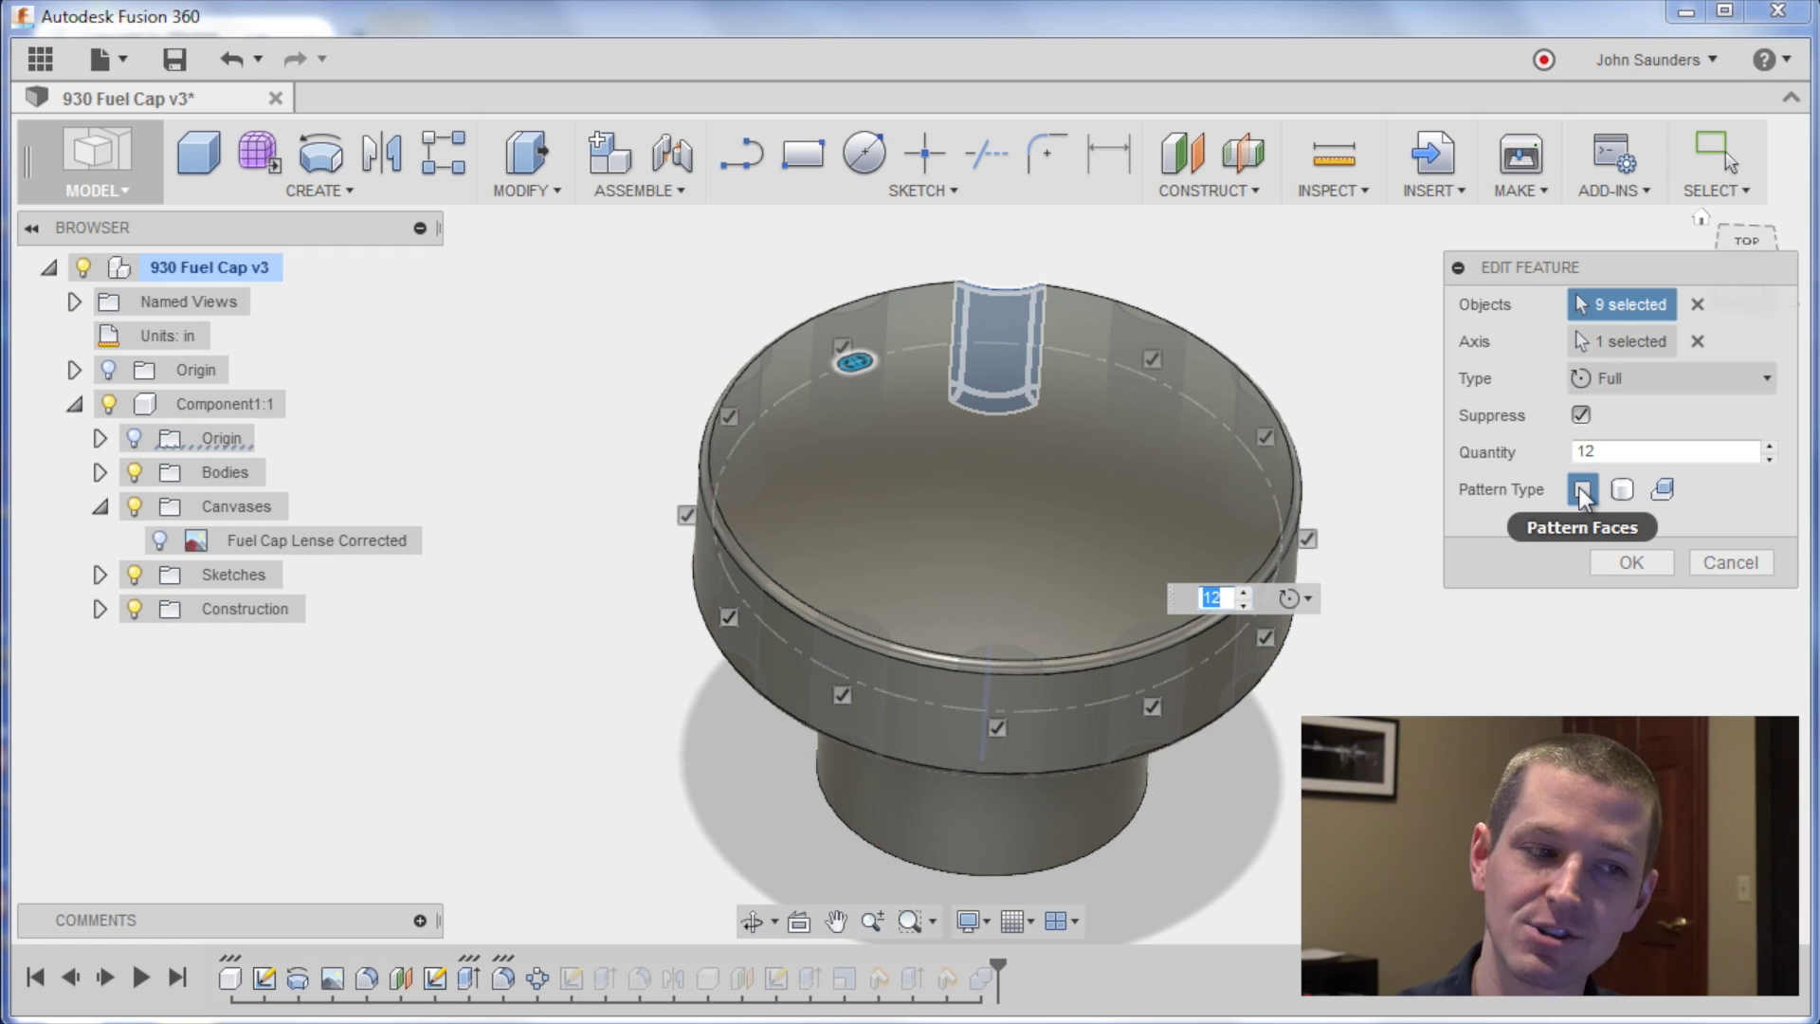
click(1721, 562)
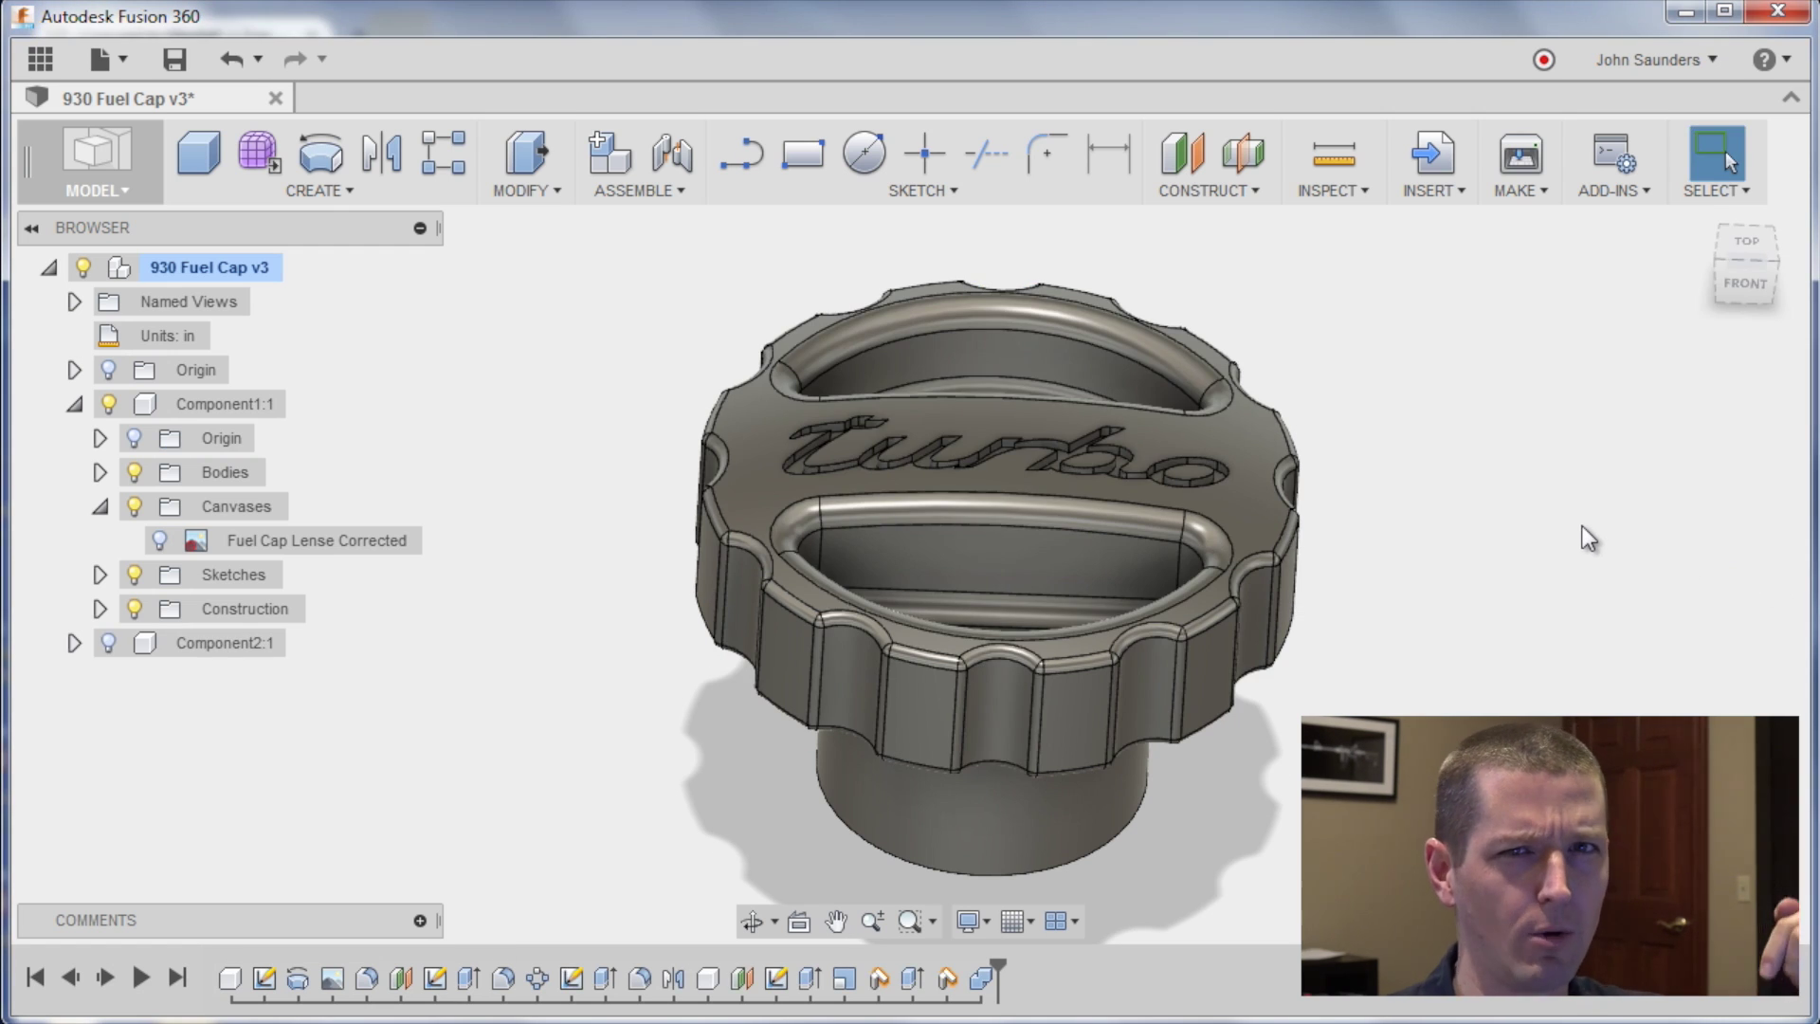
- Orbit and zoom around the cap, then look down on it from the FRONT view
mouse_move(1526, 498)
shift+middle_down()
mouse_move(1511, 532)
mouse_move(1504, 478)
shift+middle_up()
scroll(1442, 497, up, 10)
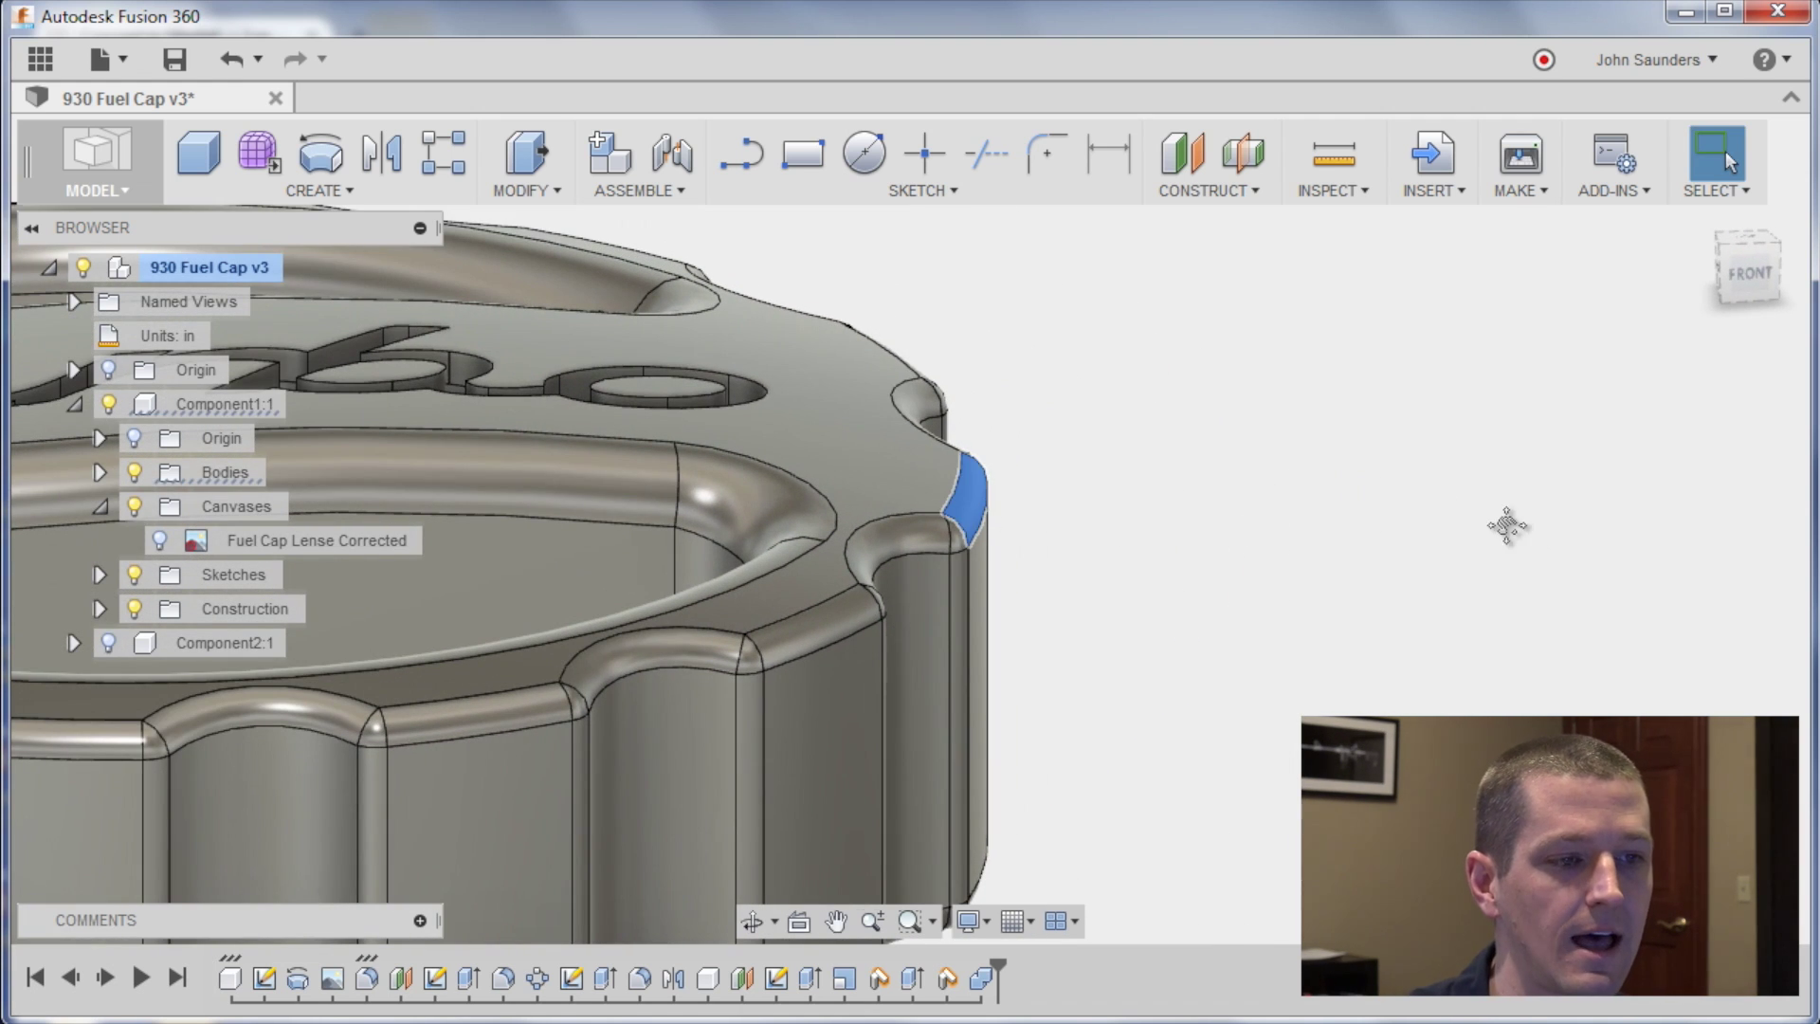
scroll(1507, 526, down, 15)
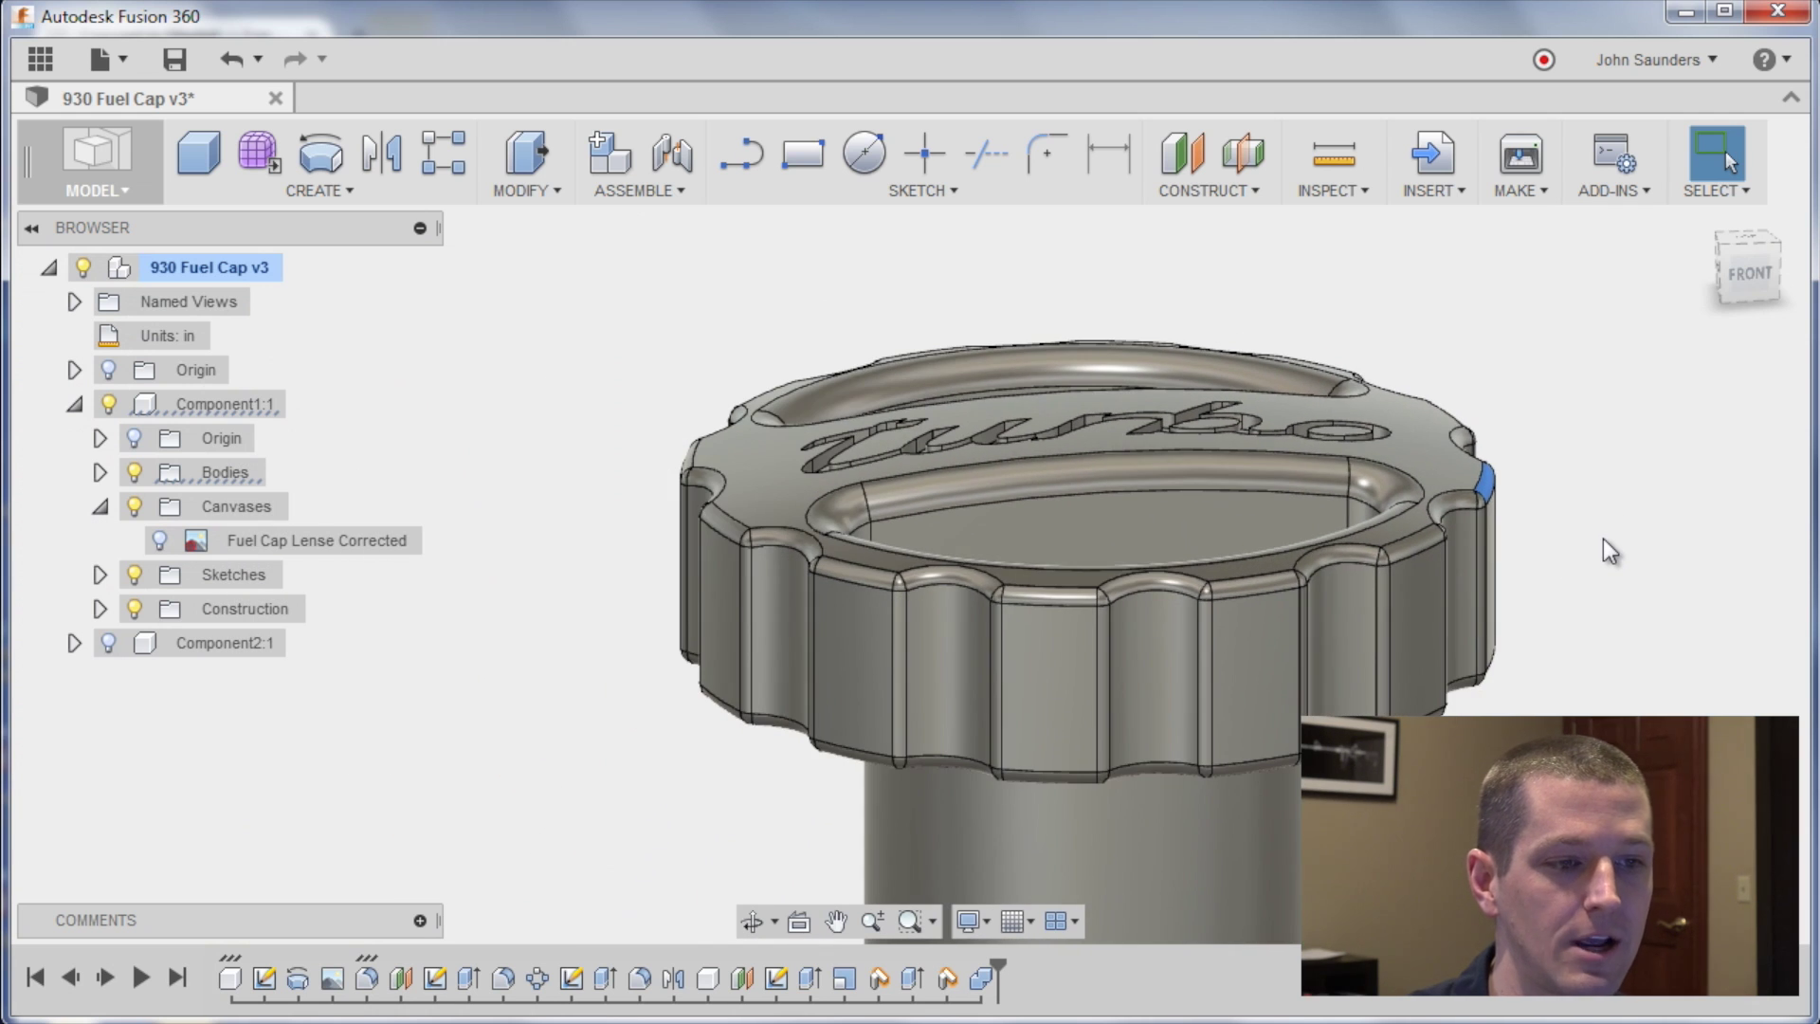
shift+middle_drag(1602, 538, 1594, 562)
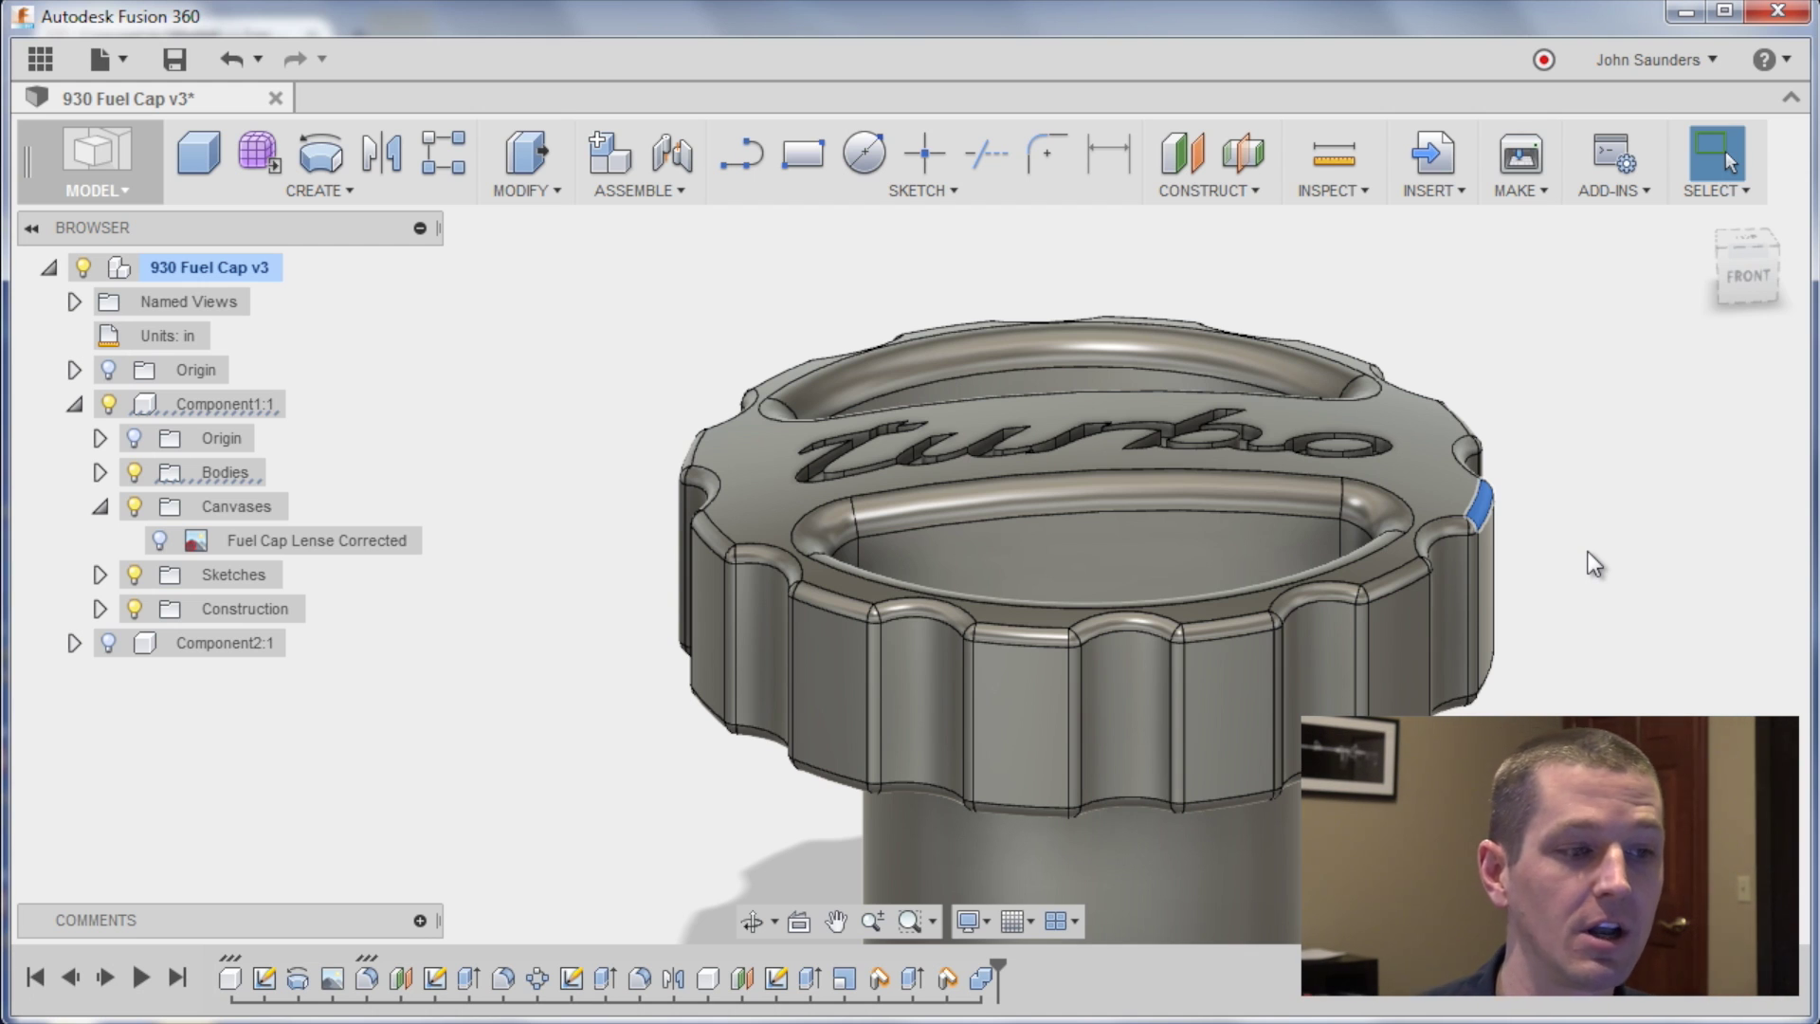
click(1727, 315)
scroll(1453, 367, up, 5)
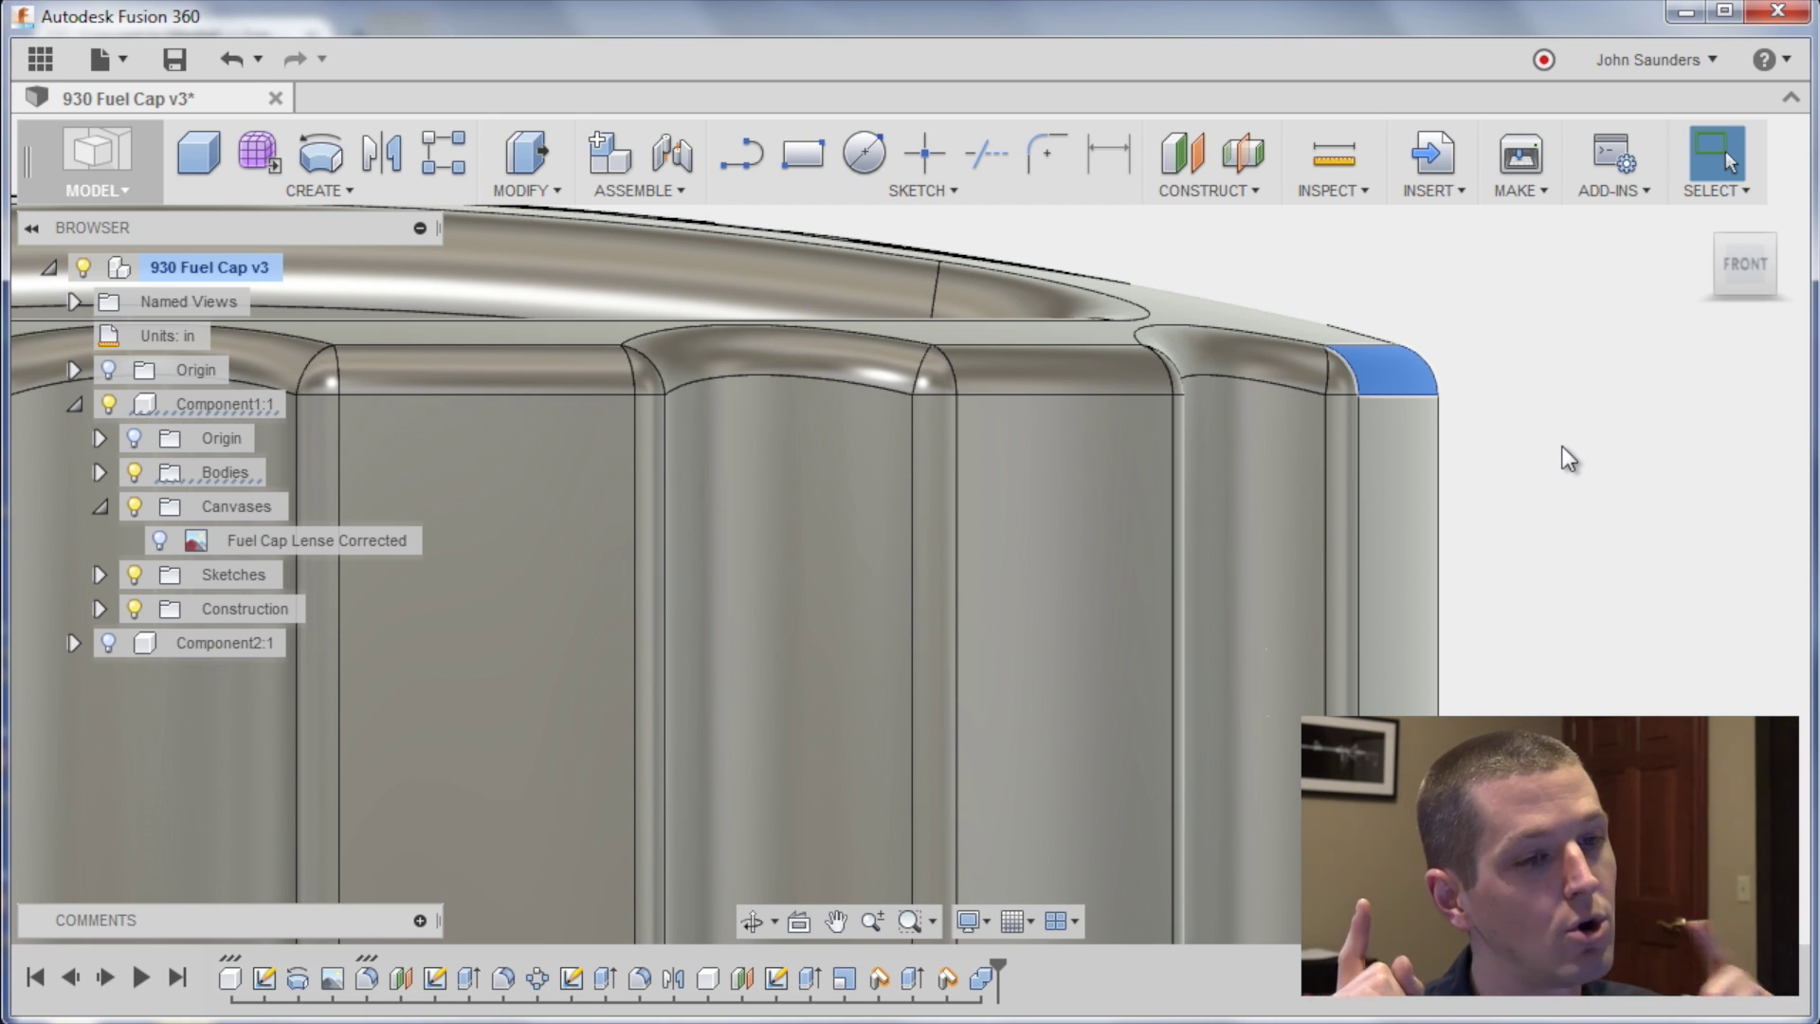
mouse_move(1565, 456)
shift+middle_down()
mouse_move(1505, 434)
mouse_move(1534, 554)
mouse_move(1523, 609)
mouse_move(1555, 495)
mouse_move(1401, 459)
mouse_move(1512, 417)
mouse_move(1543, 455)
mouse_move(1531, 418)
mouse_move(1515, 430)
mouse_move(1532, 465)
shift+middle_up()
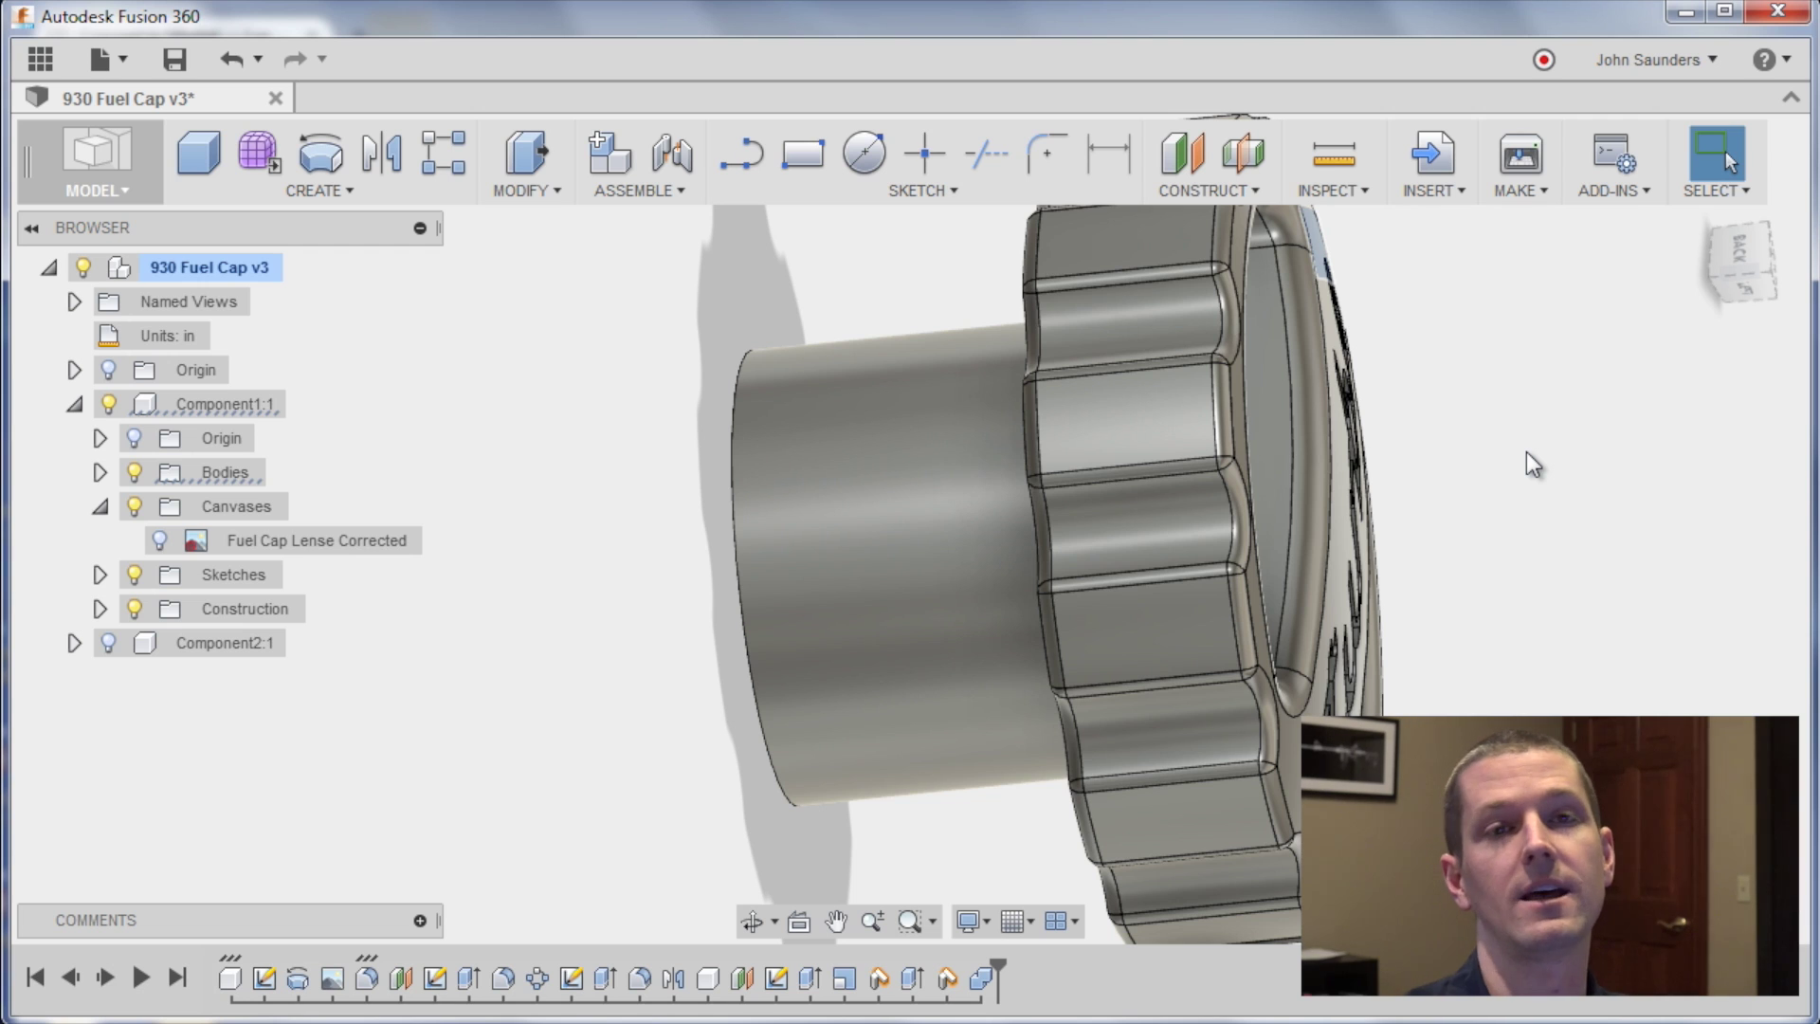
- Select a grip ridge edge and view the knurled rim from the LEFT side
click(1224, 414)
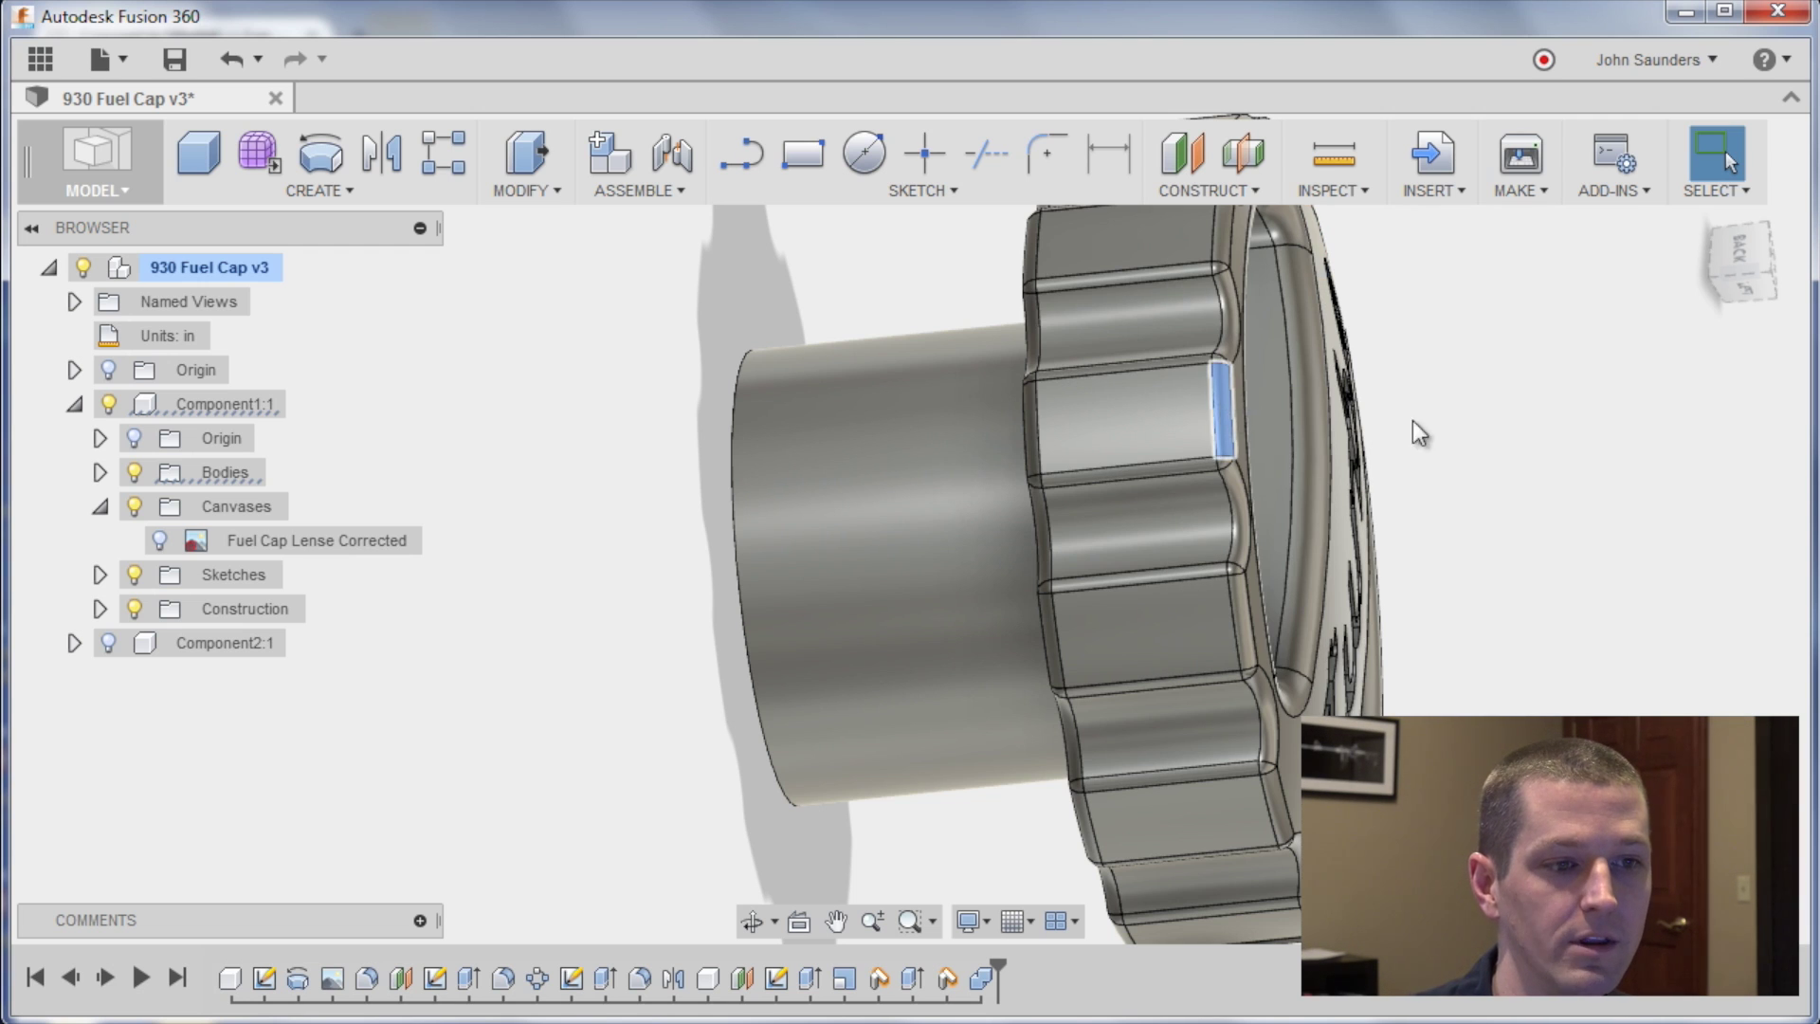
shift+middle_drag(1412, 429, 1543, 548)
click(1739, 267)
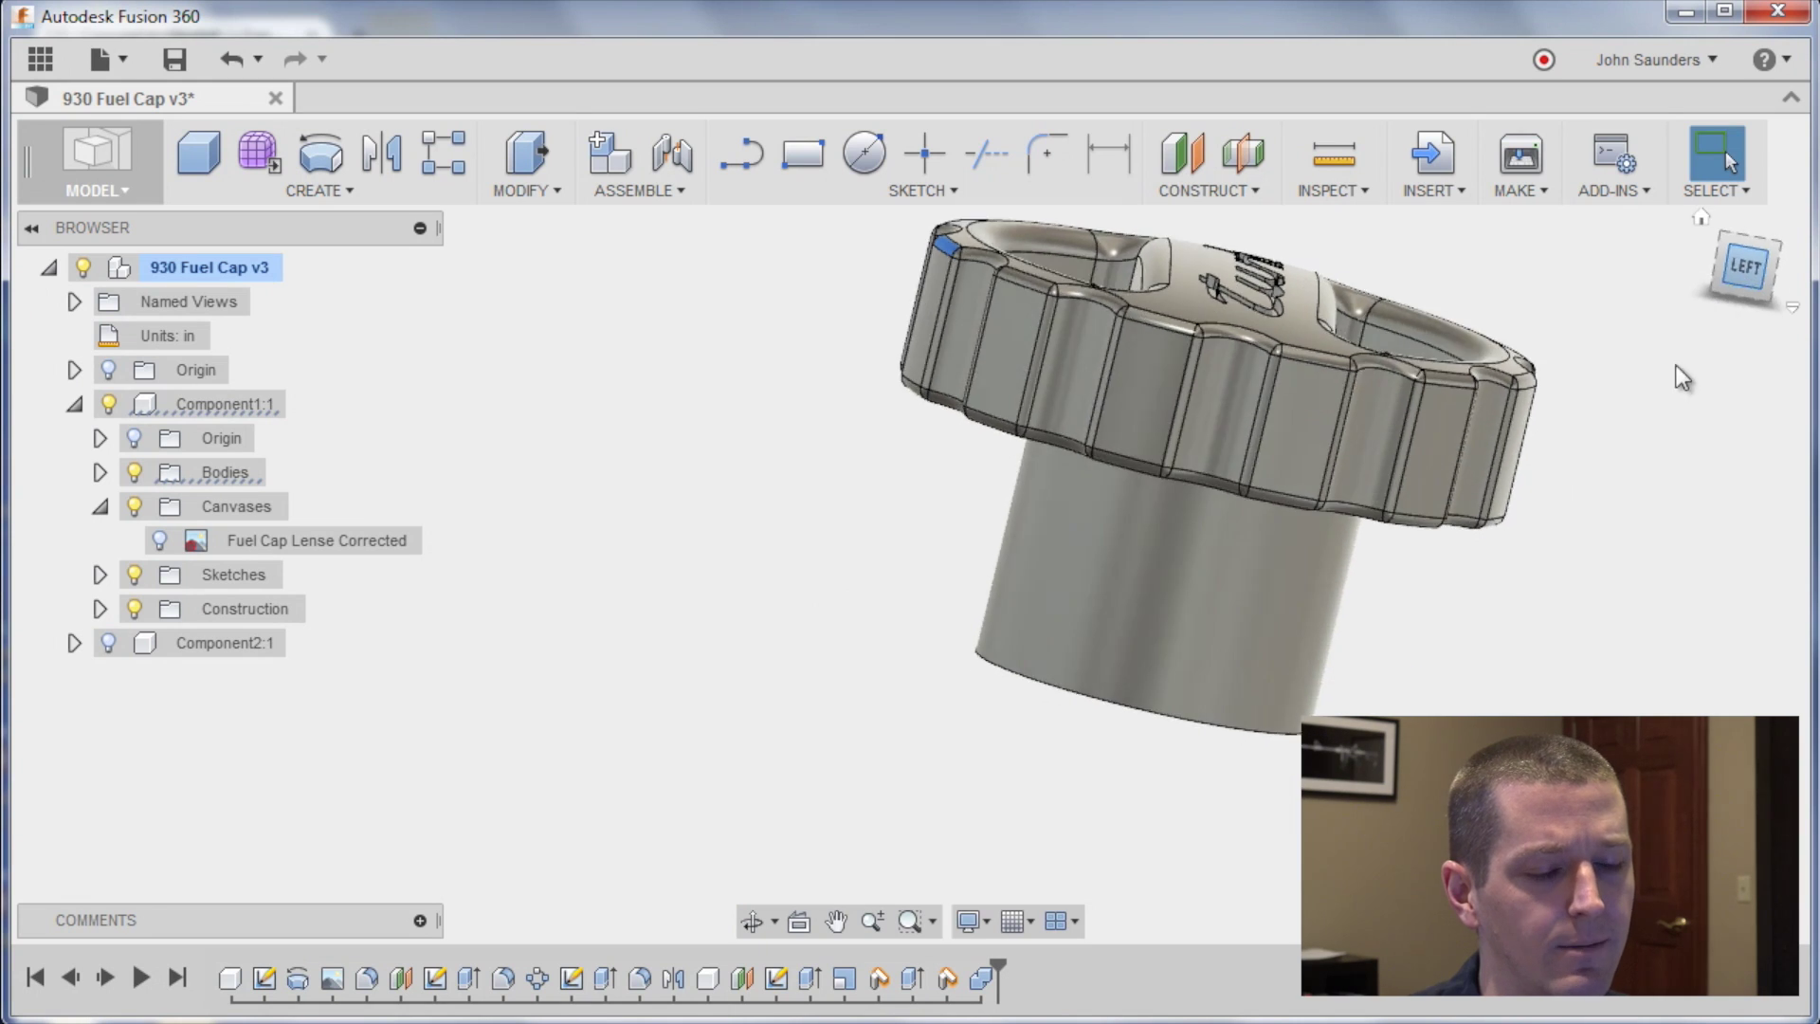
middle_drag(1477, 550, 1522, 548)
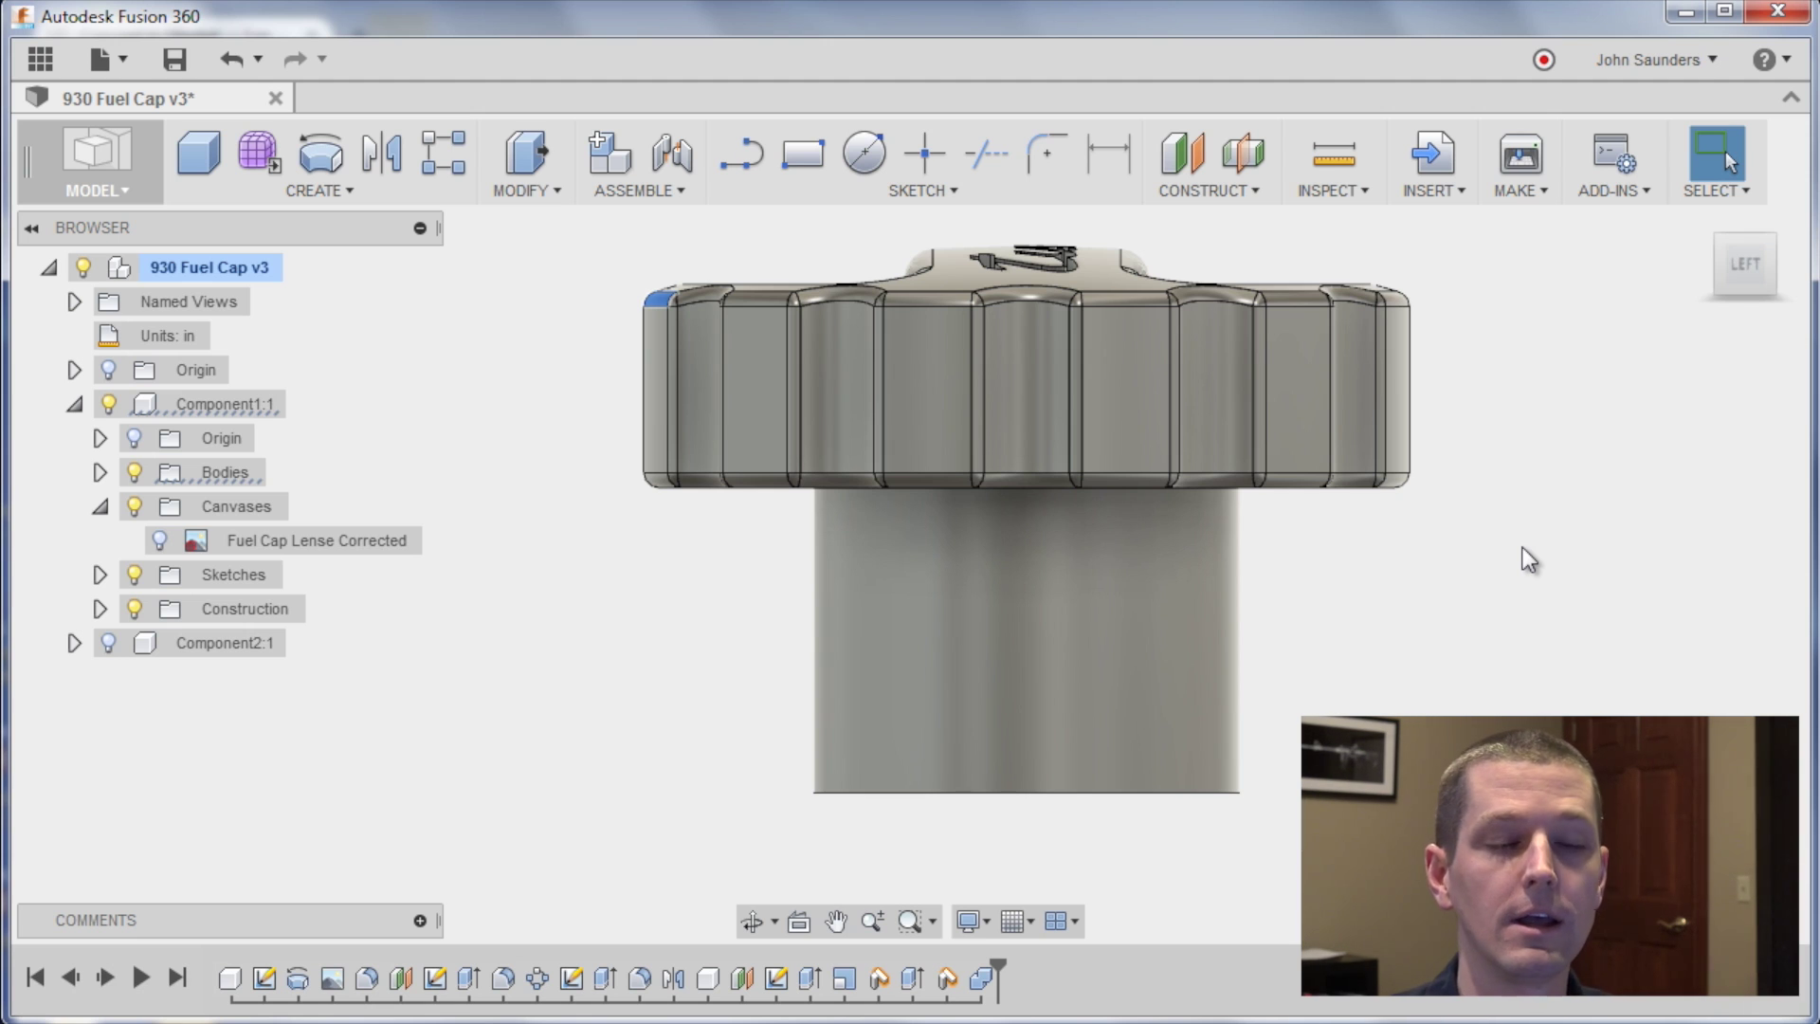
click(339, 192)
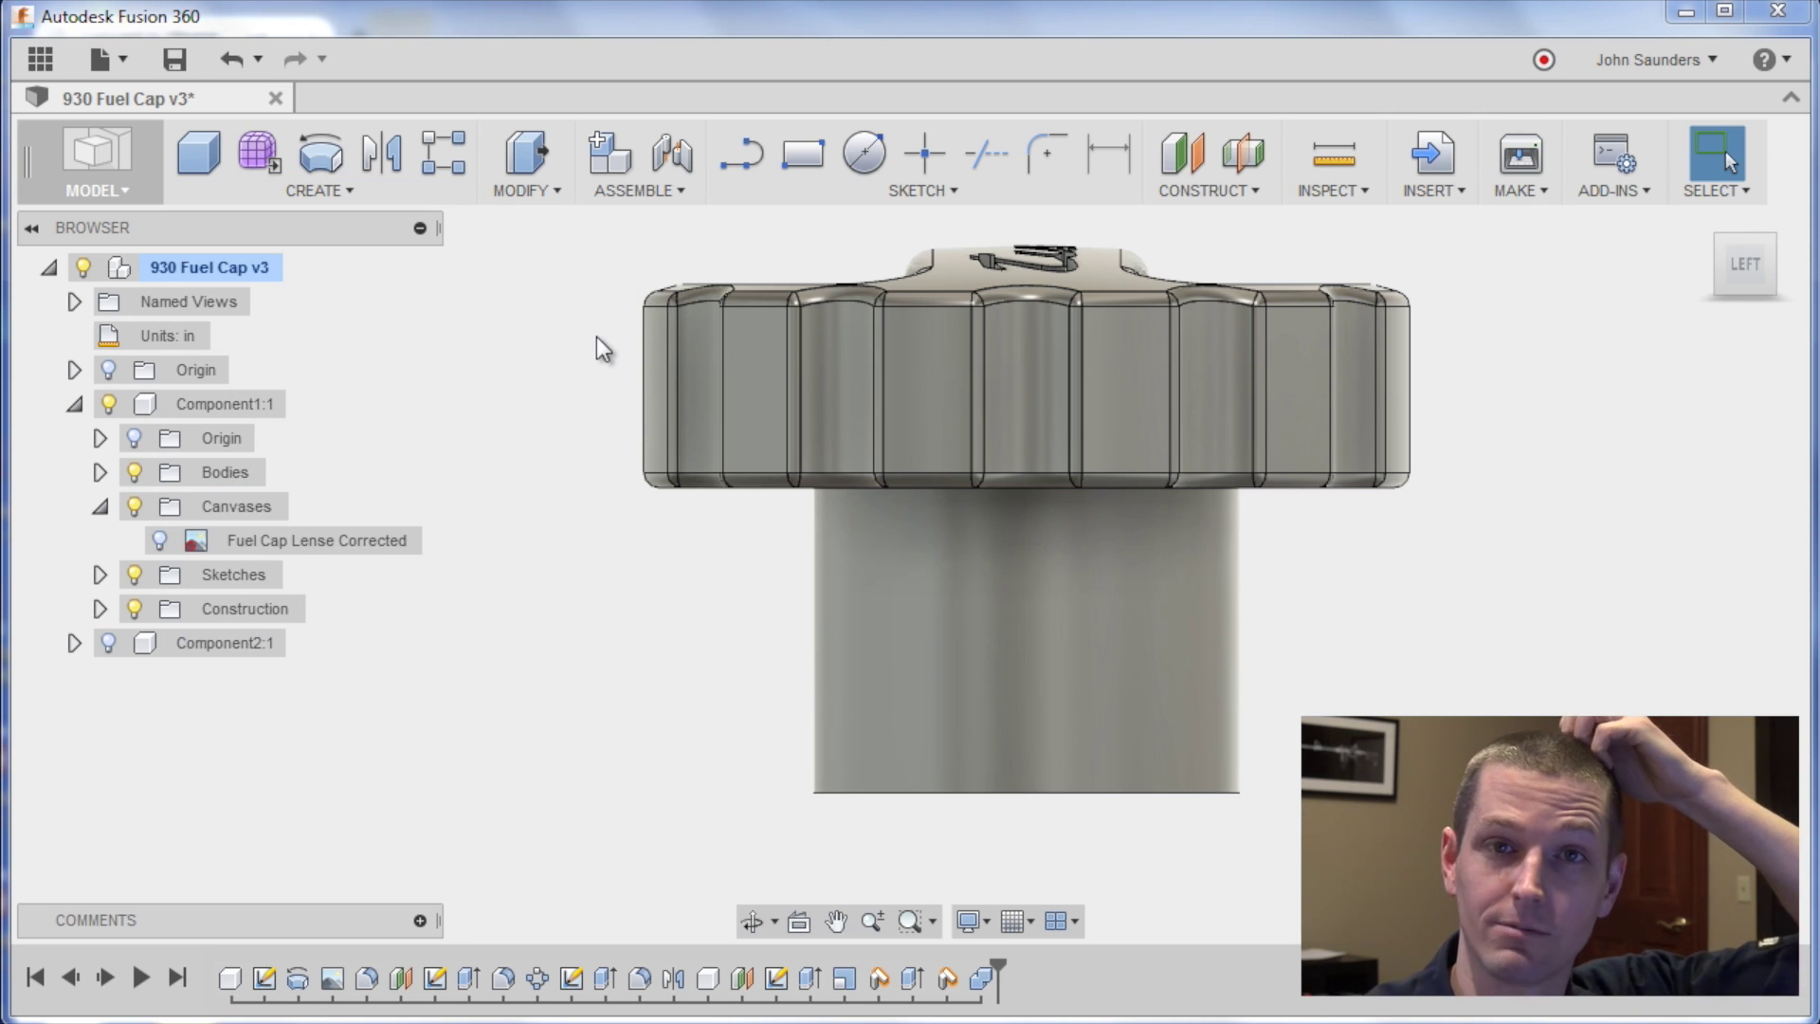
shift+middle_drag(617, 366, 600, 446)
- Return to the overall view, look down from TOP, and select the turbo lettering face
key(F6)
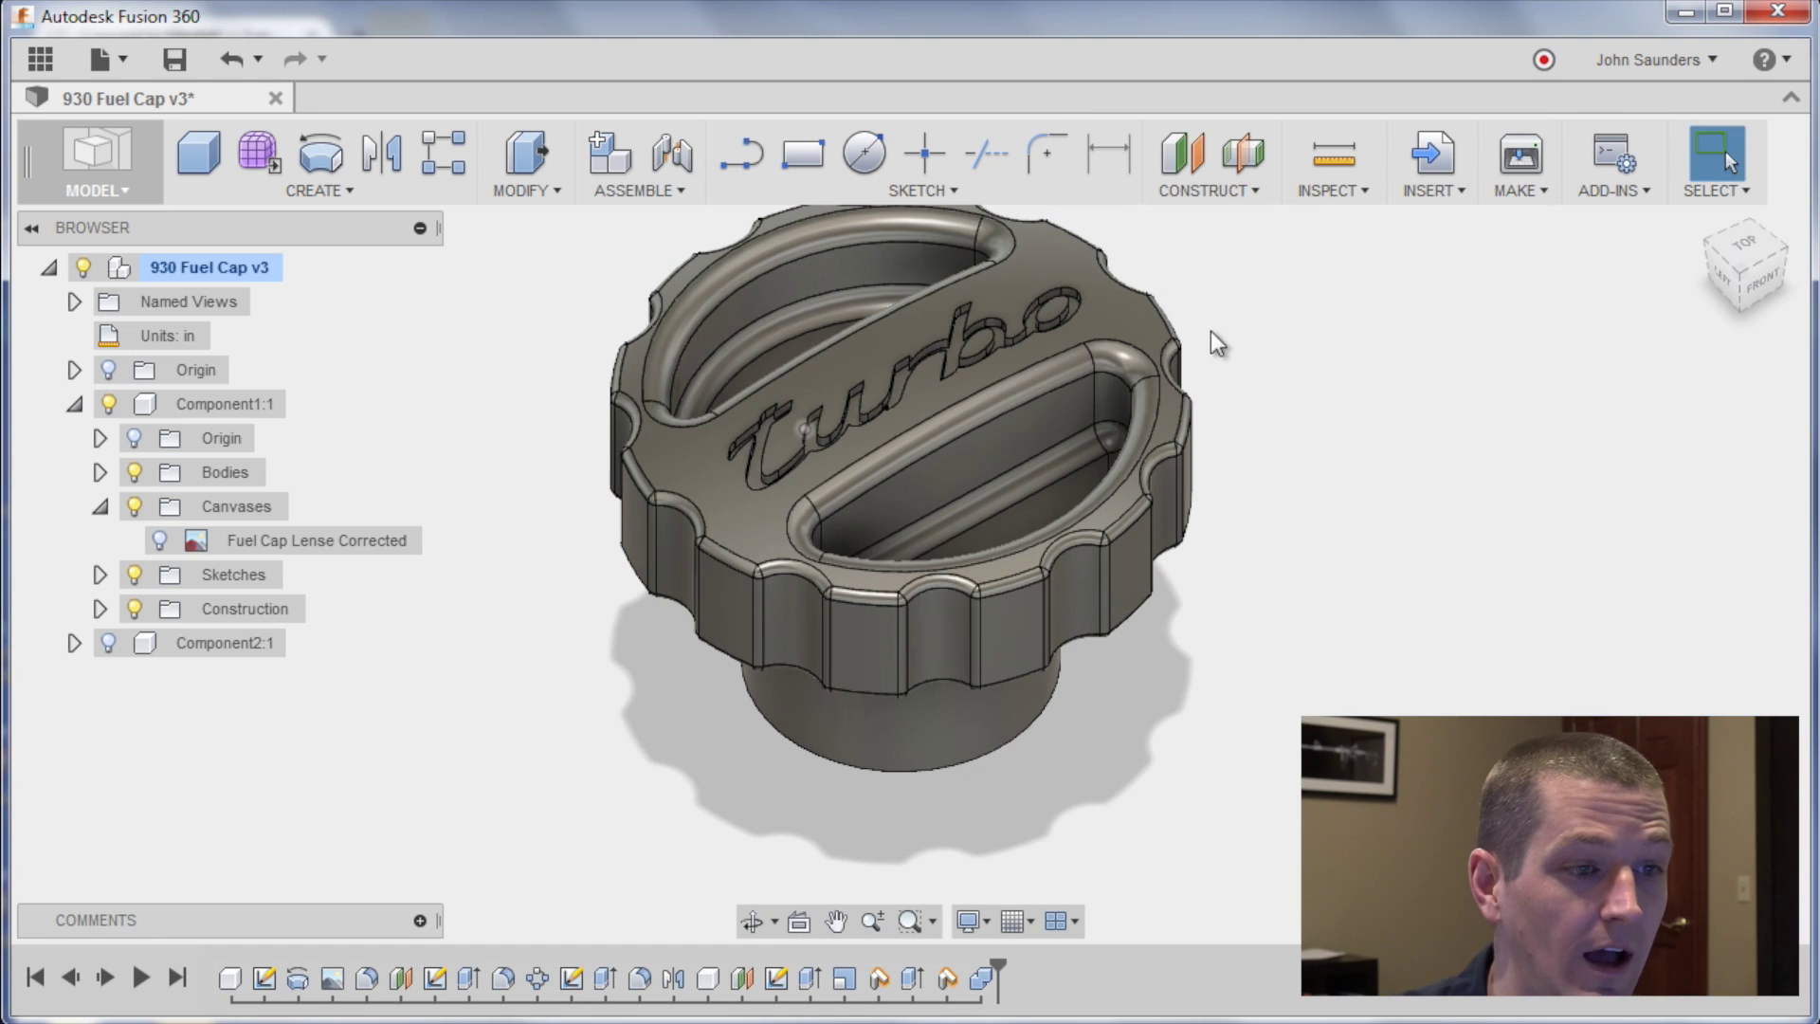
click(1740, 248)
scroll(962, 559, up, 3)
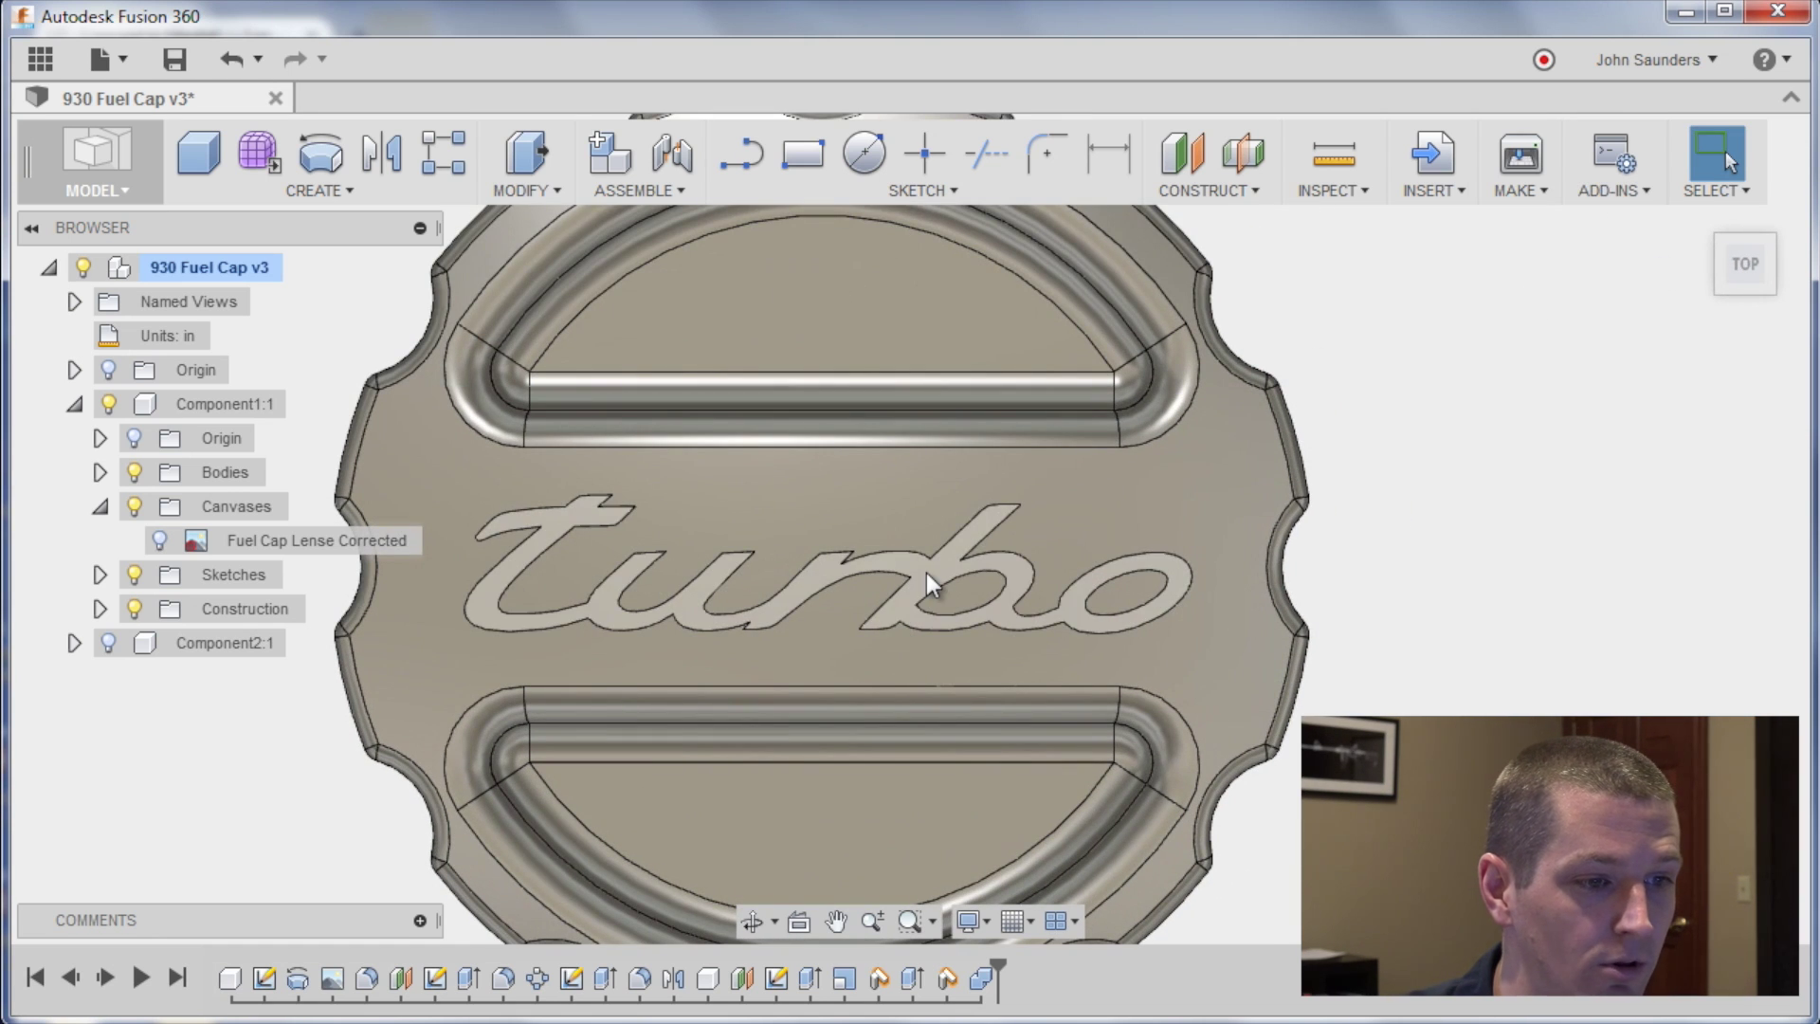
click(925, 572)
- Tilt and zoom around the Turbo lettering to view it in 3-D from oblique angles
middle_drag(1566, 578, 1637, 576)
scroll(1638, 577, down, 2)
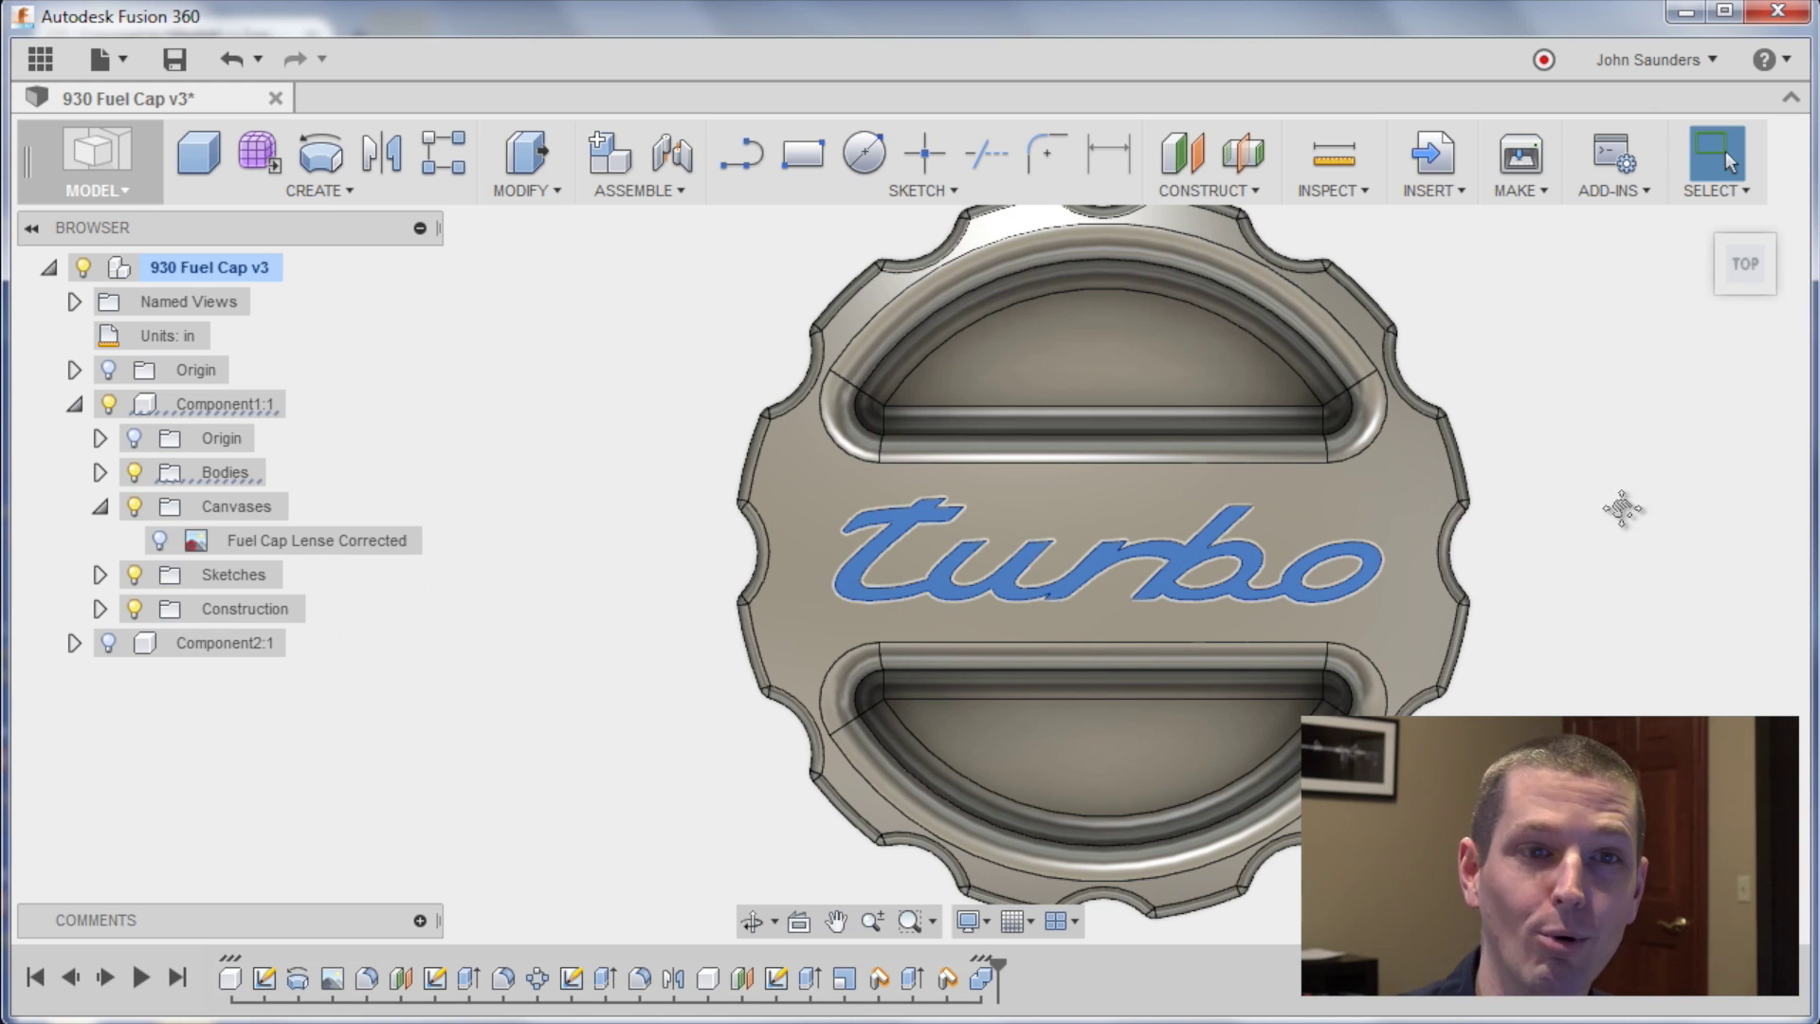
shift+middle_drag(1622, 509, 1497, 533)
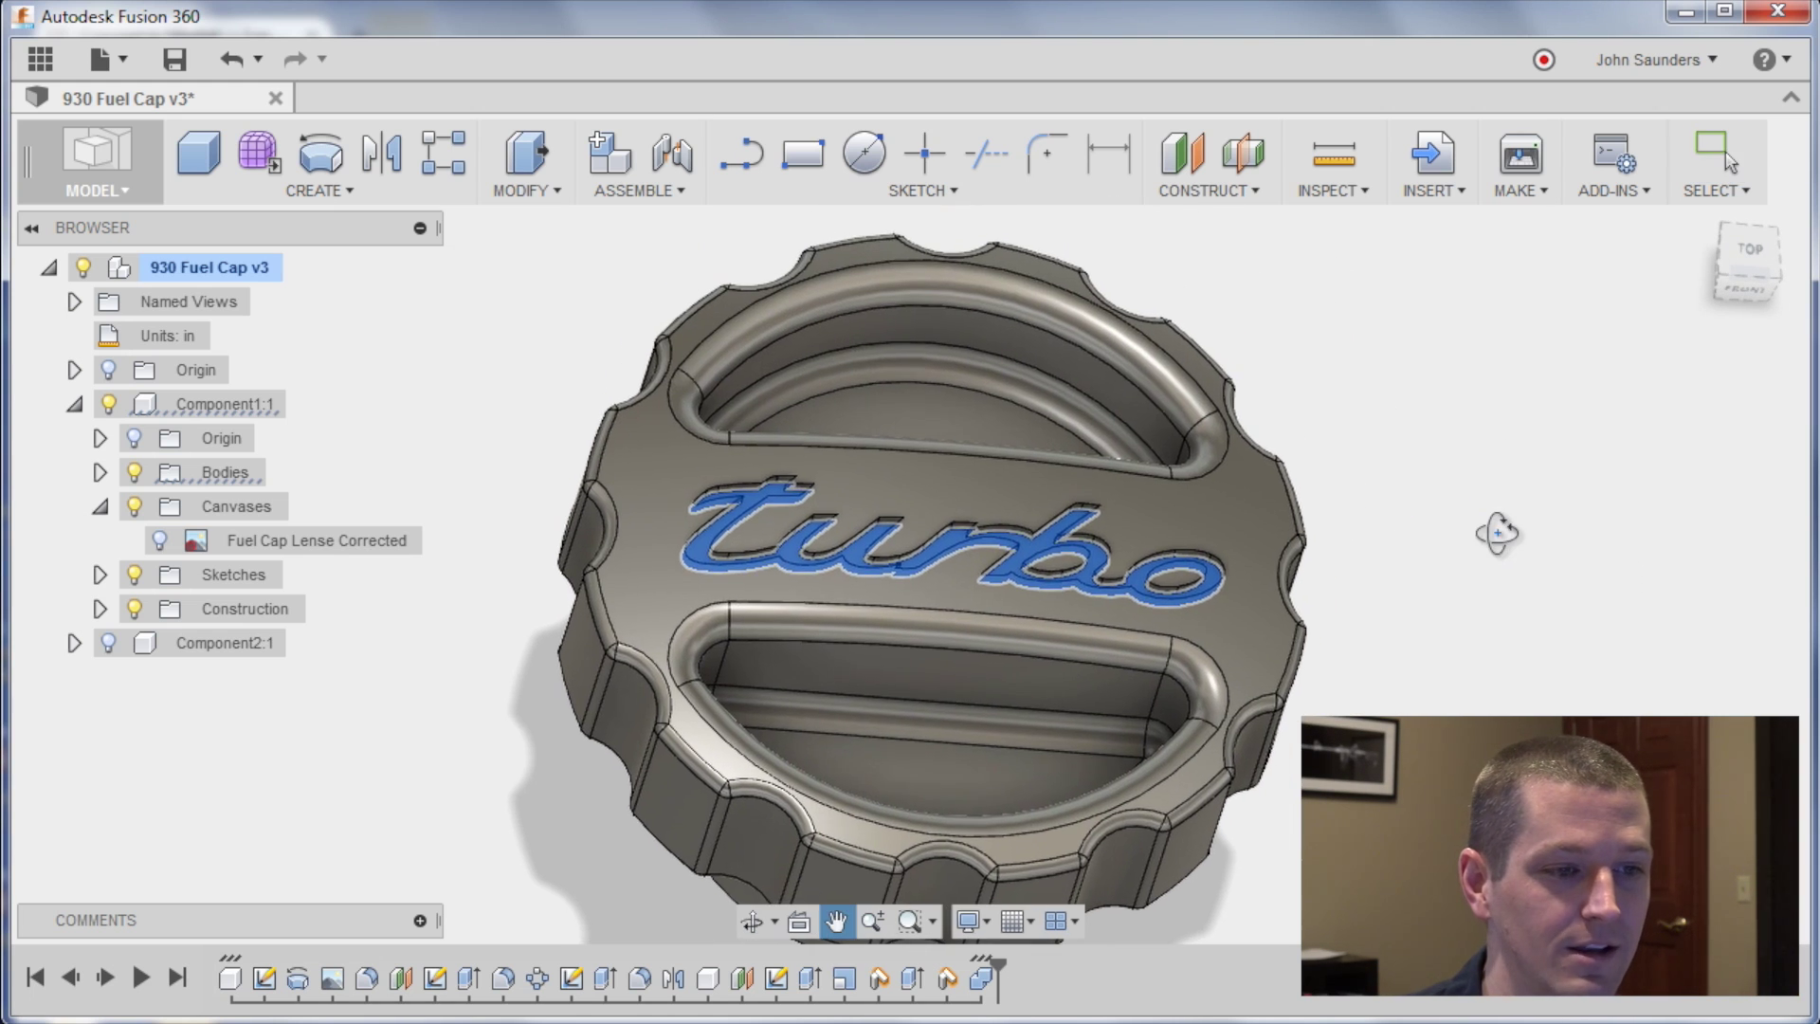
scroll(1418, 654, up, 3)
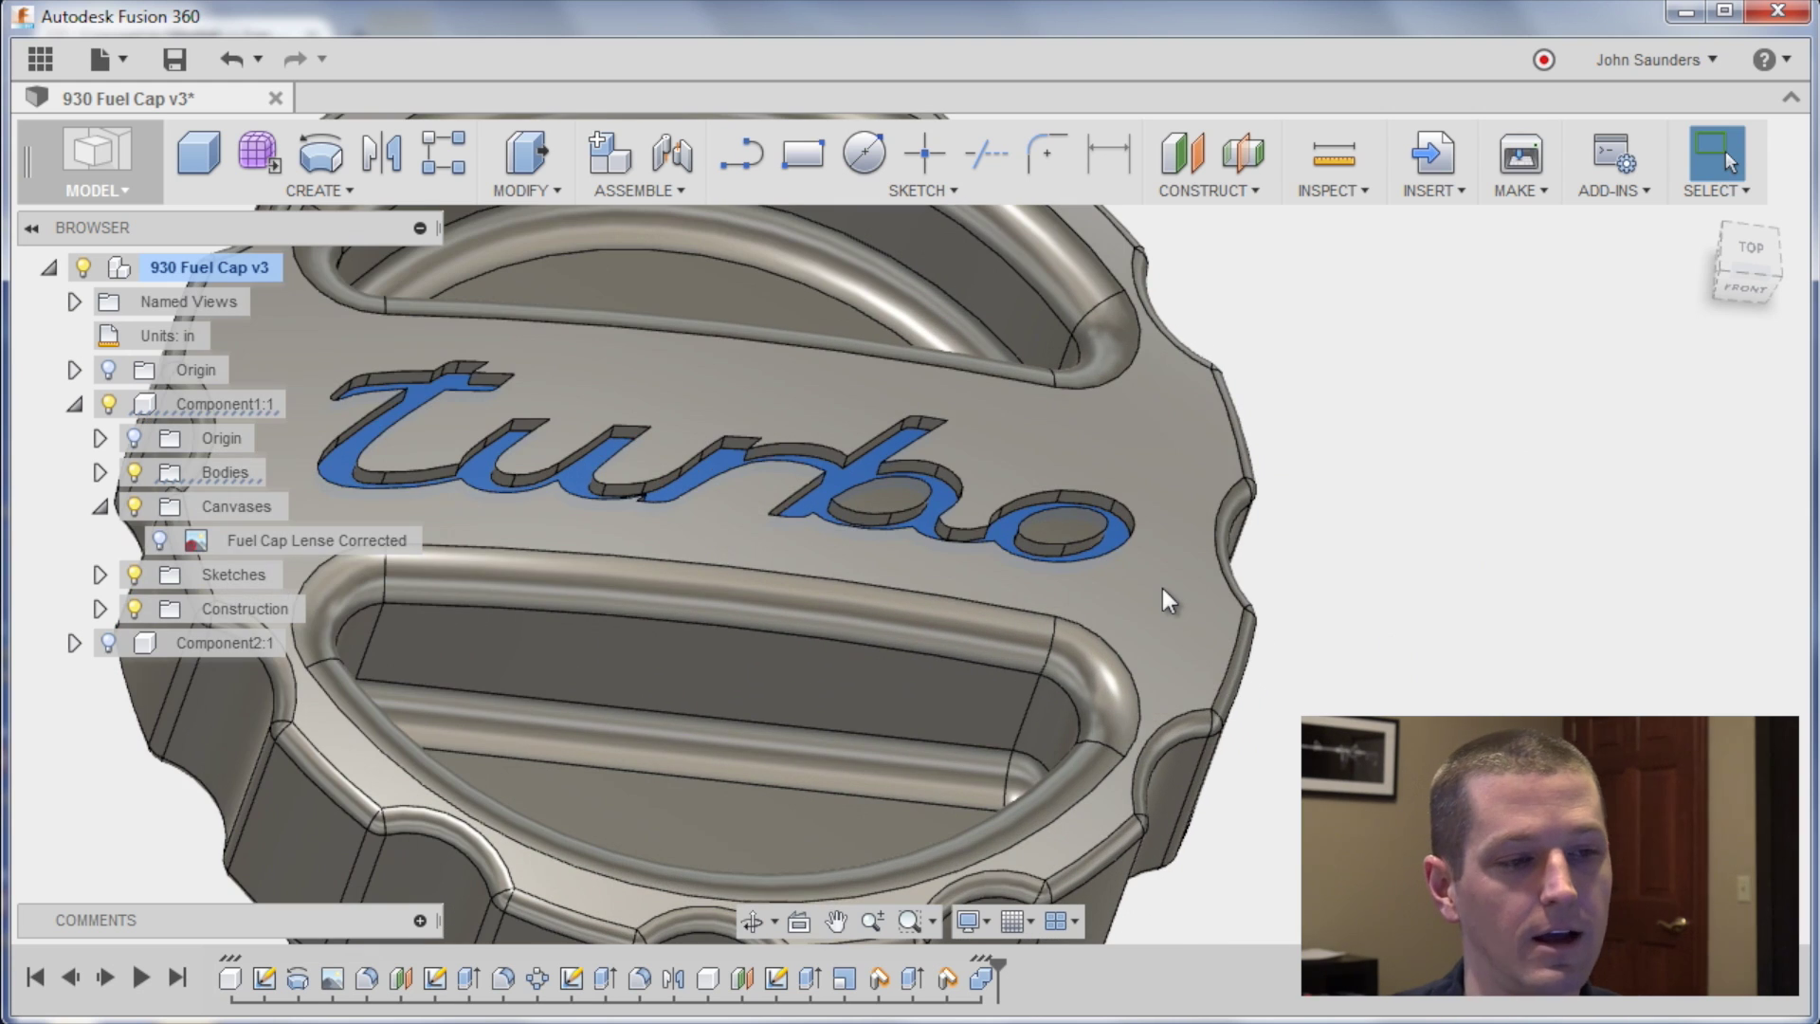
scroll(1516, 532, up, 5)
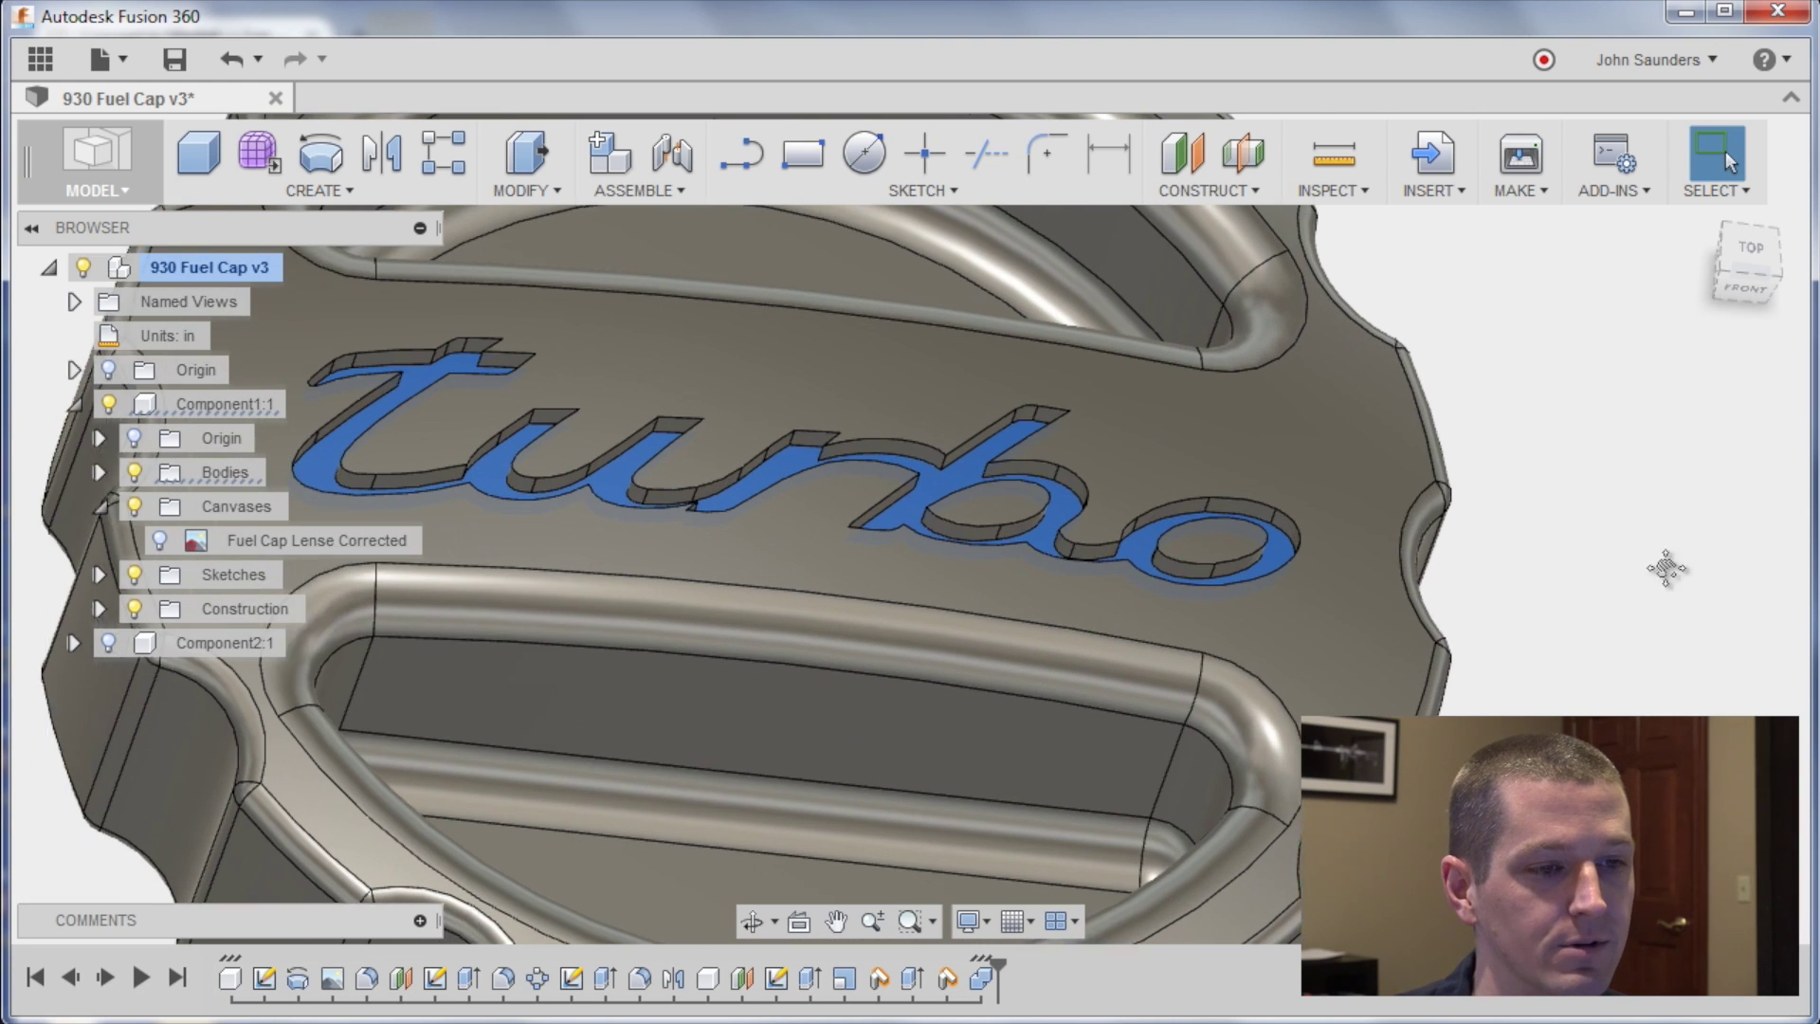
scroll(1706, 576, down, 3)
scroll(1708, 579, up, 2)
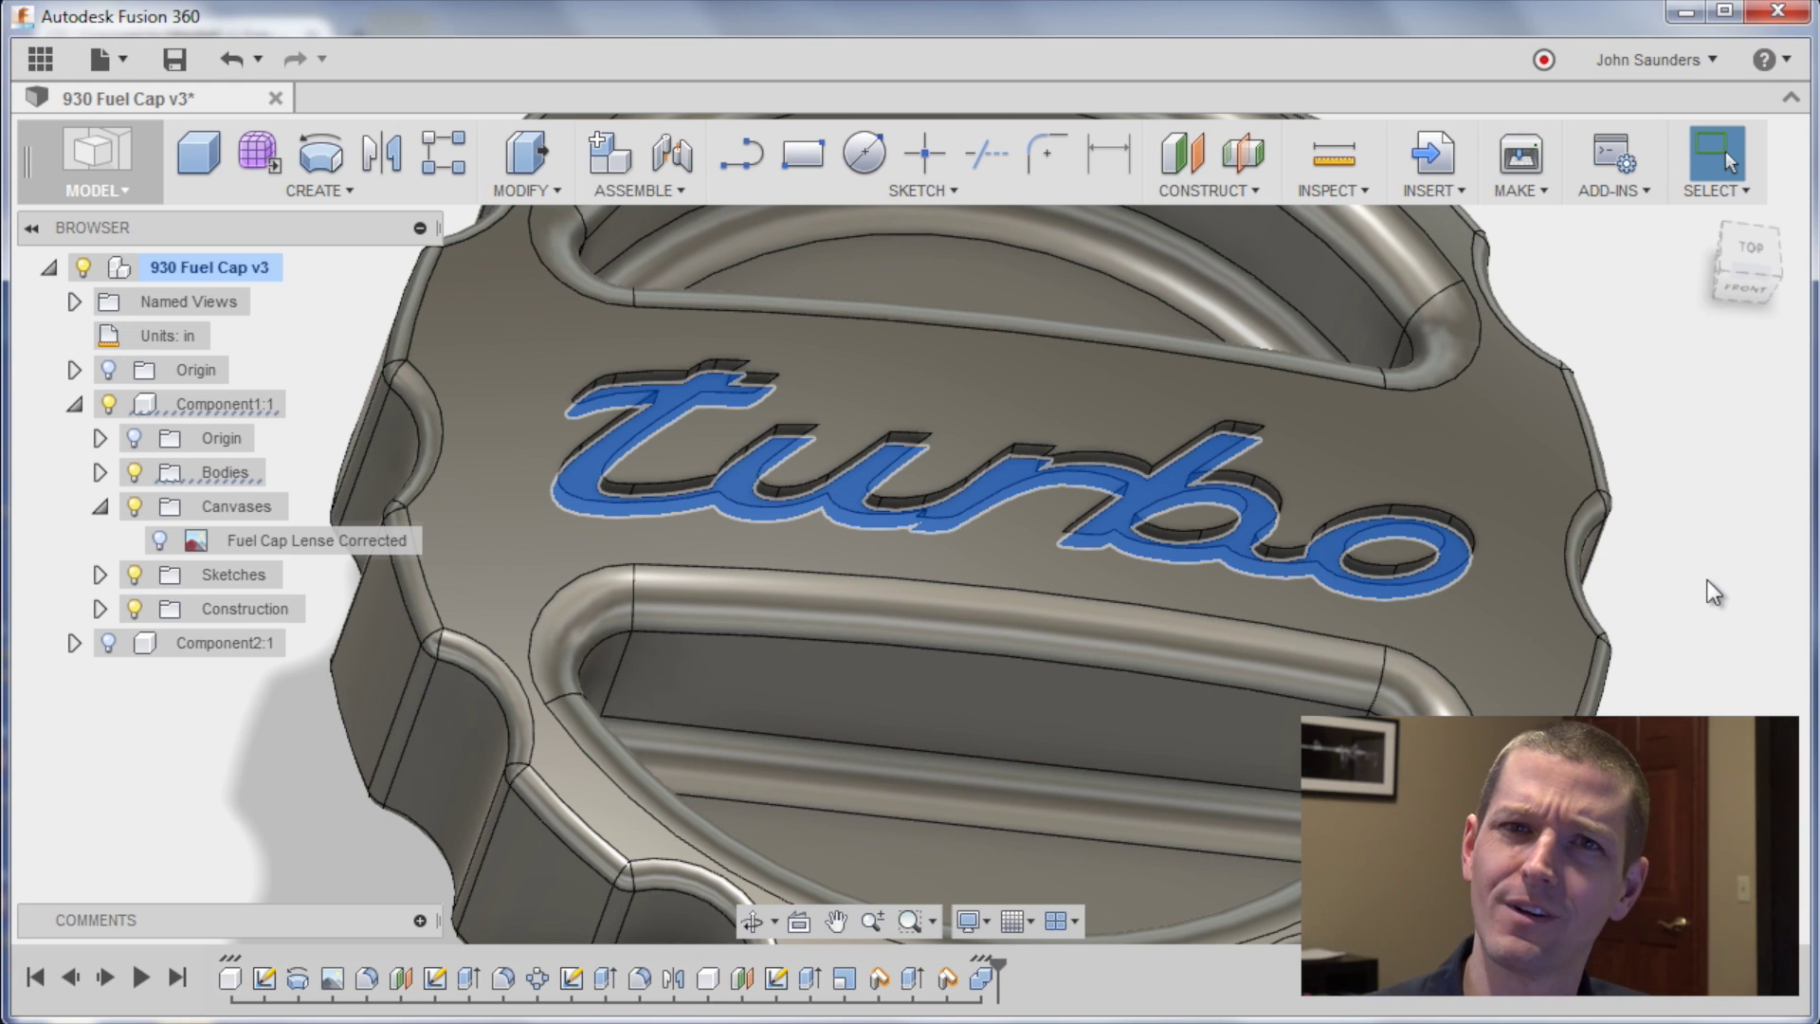
scroll(1705, 587, down, 6)
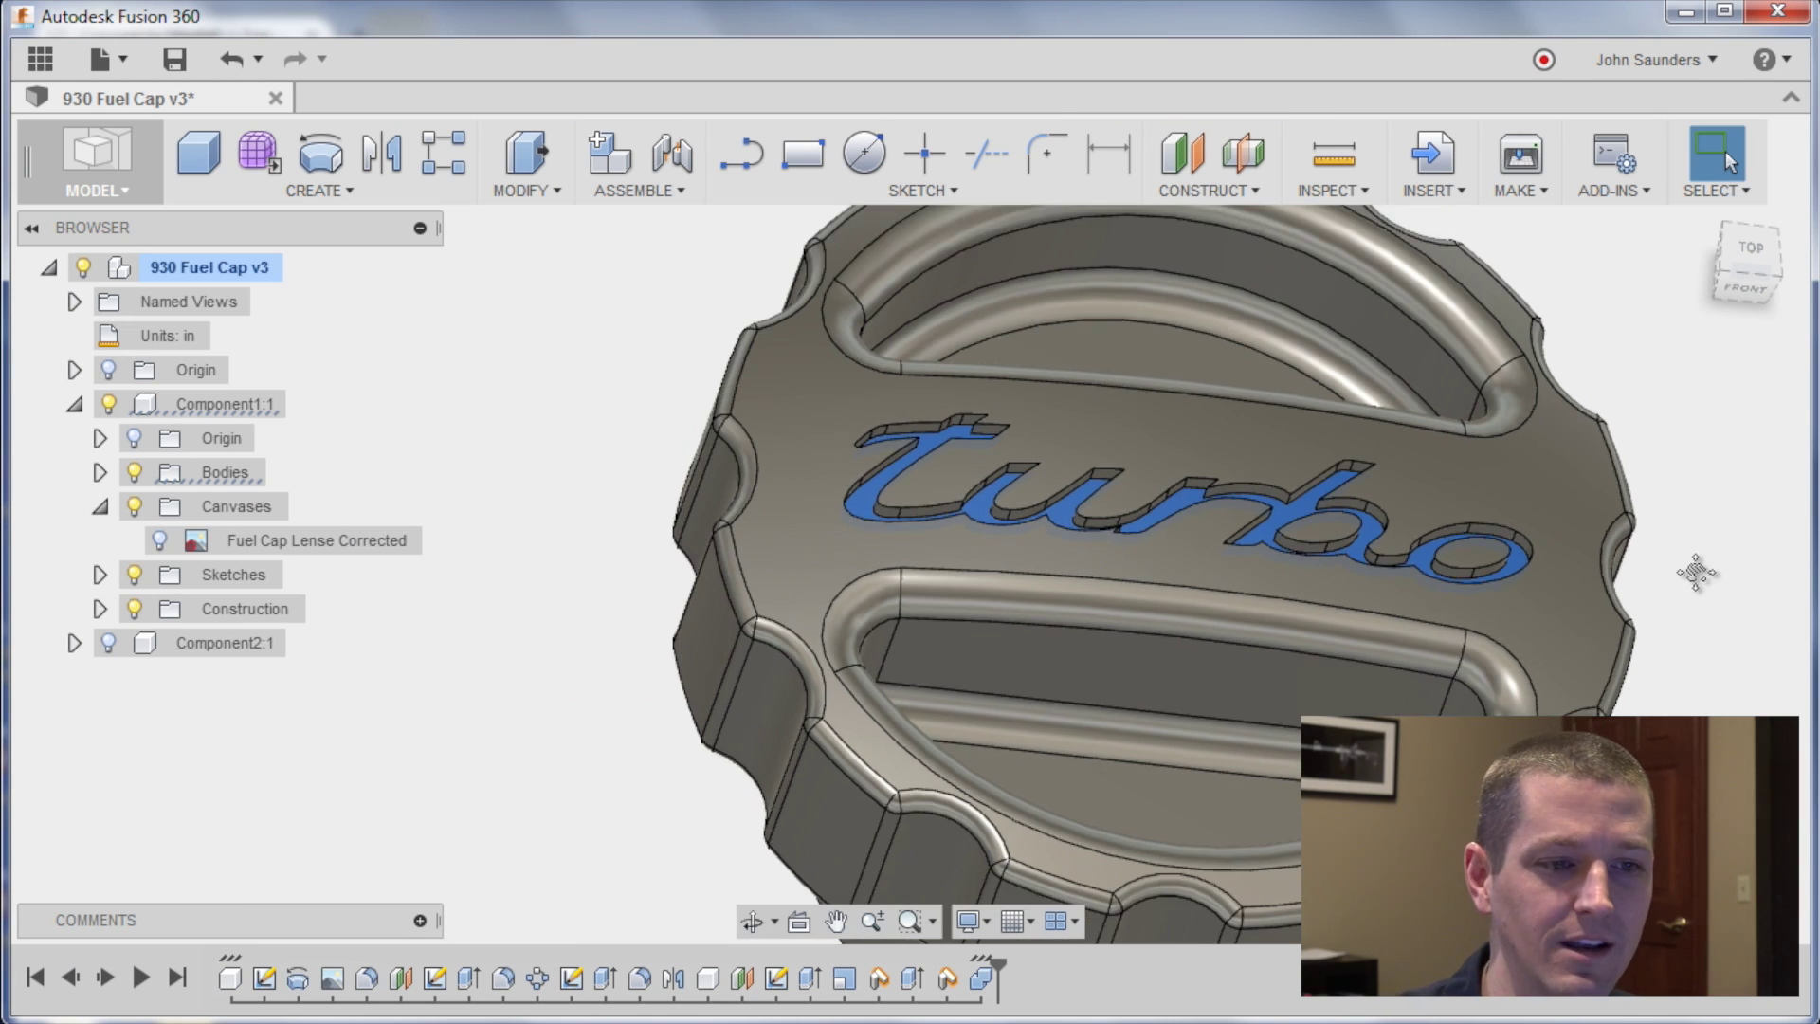
shift+middle_drag(1592, 597, 1421, 549)
- Snap to the FRONT view and zoom in on the cap's grip ridges
scroll(1051, 486, up, 3)
shift+middle_drag(1577, 324, 1332, 398)
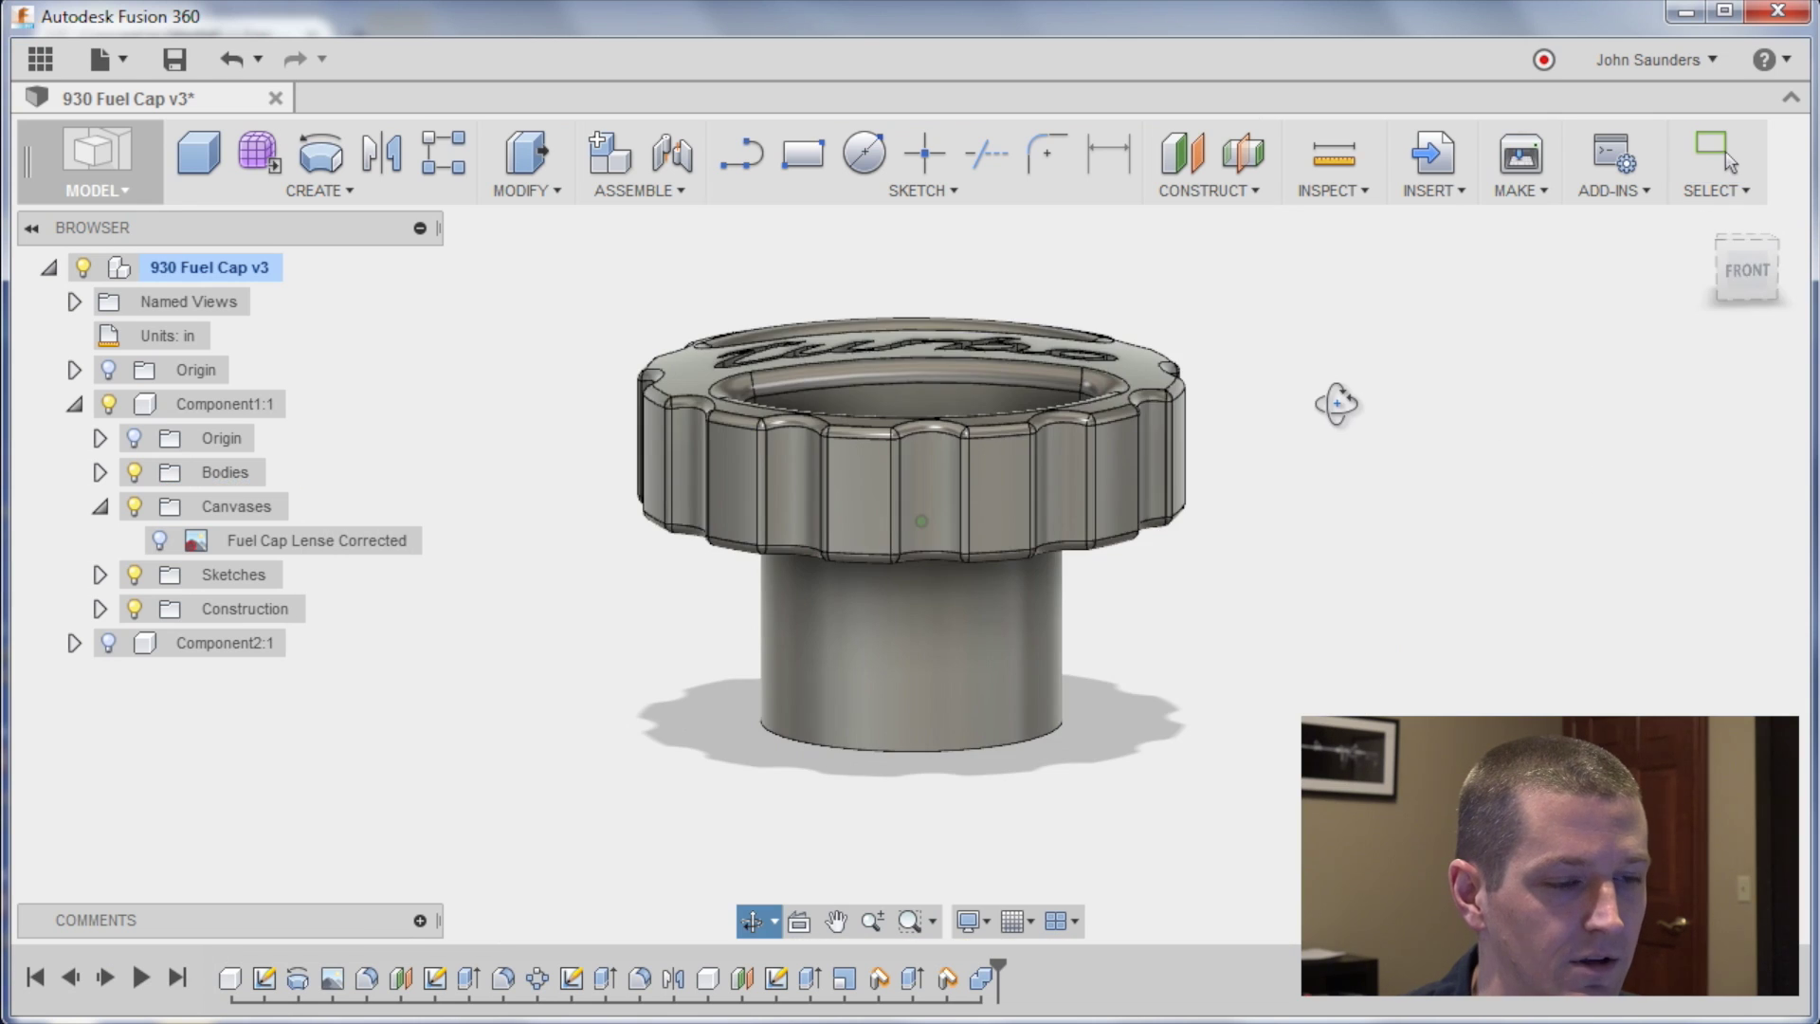
click(1746, 270)
scroll(896, 417, up, 5)
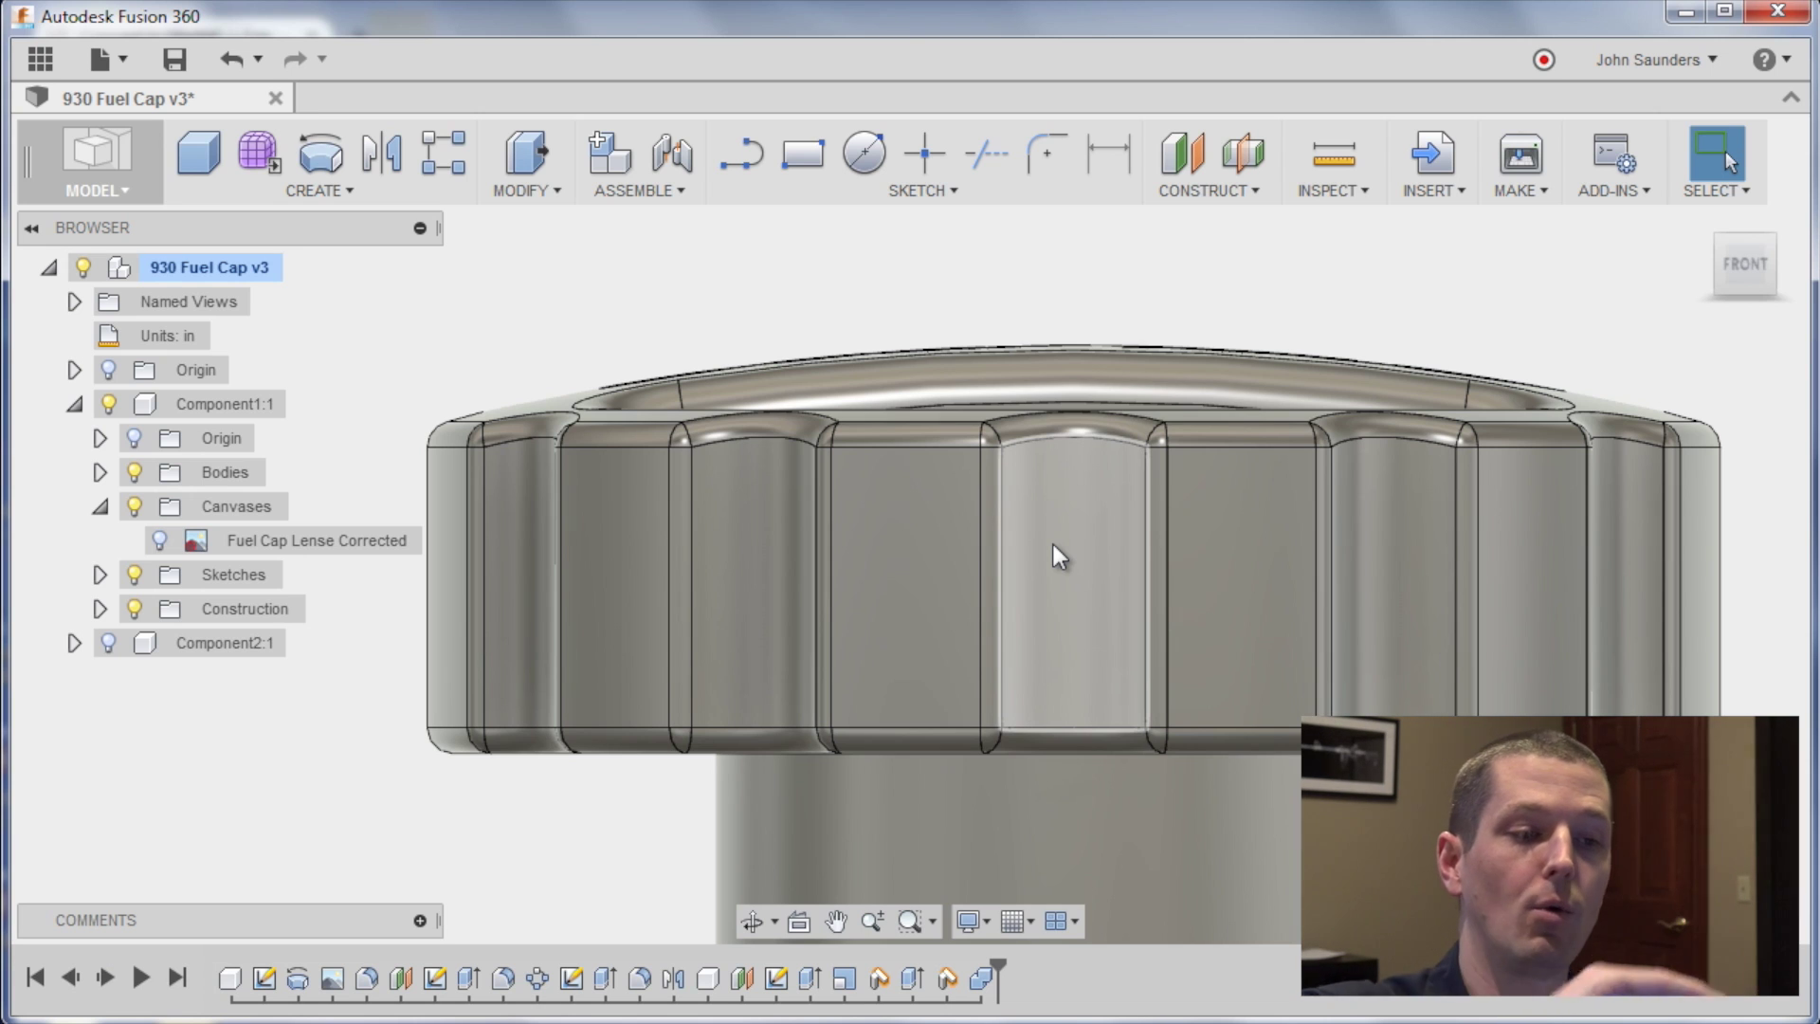
mouse_move(1054, 546)
shift+middle_down()
mouse_move(1035, 538)
mouse_move(1045, 555)
shift+middle_up()
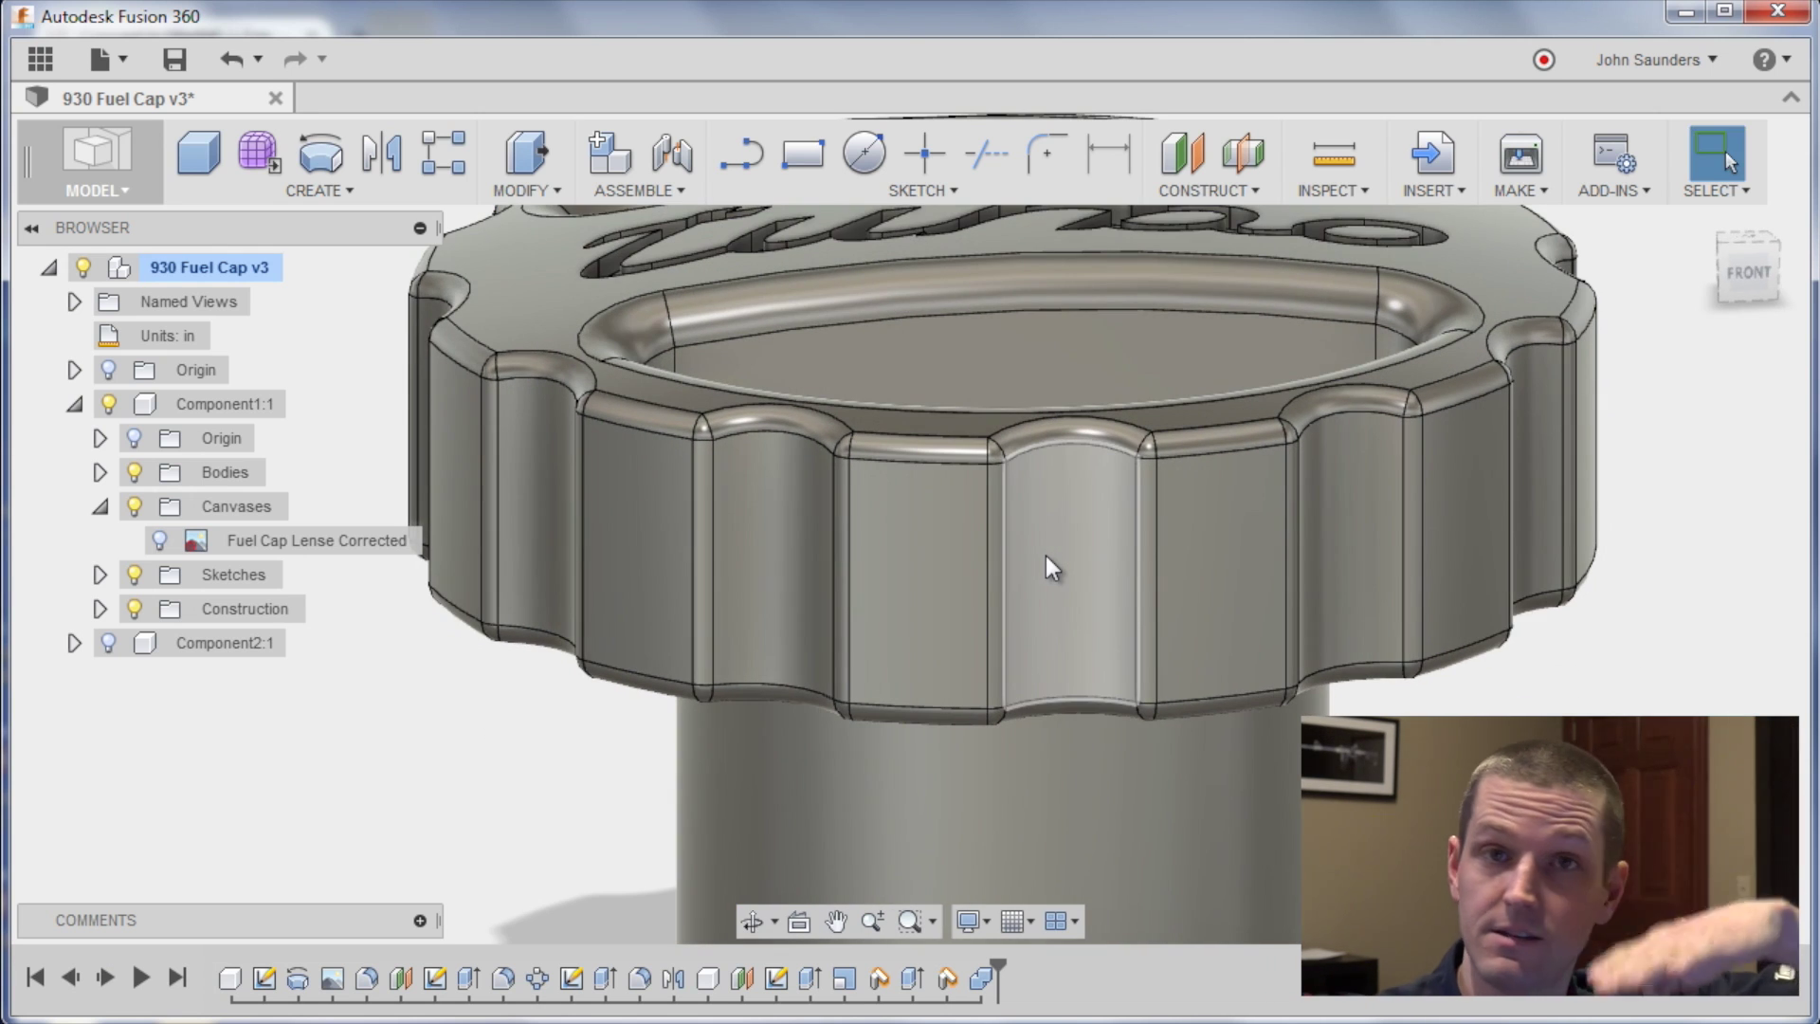
scroll(1052, 455, up, 3)
scroll(1008, 639, down, 3)
- Orbit steeply over the Turbo face and select a vertical lettering wall edge
shift+middle_drag(1008, 639, 934, 504)
scroll(935, 504, up, 1)
scroll(934, 504, up, 4)
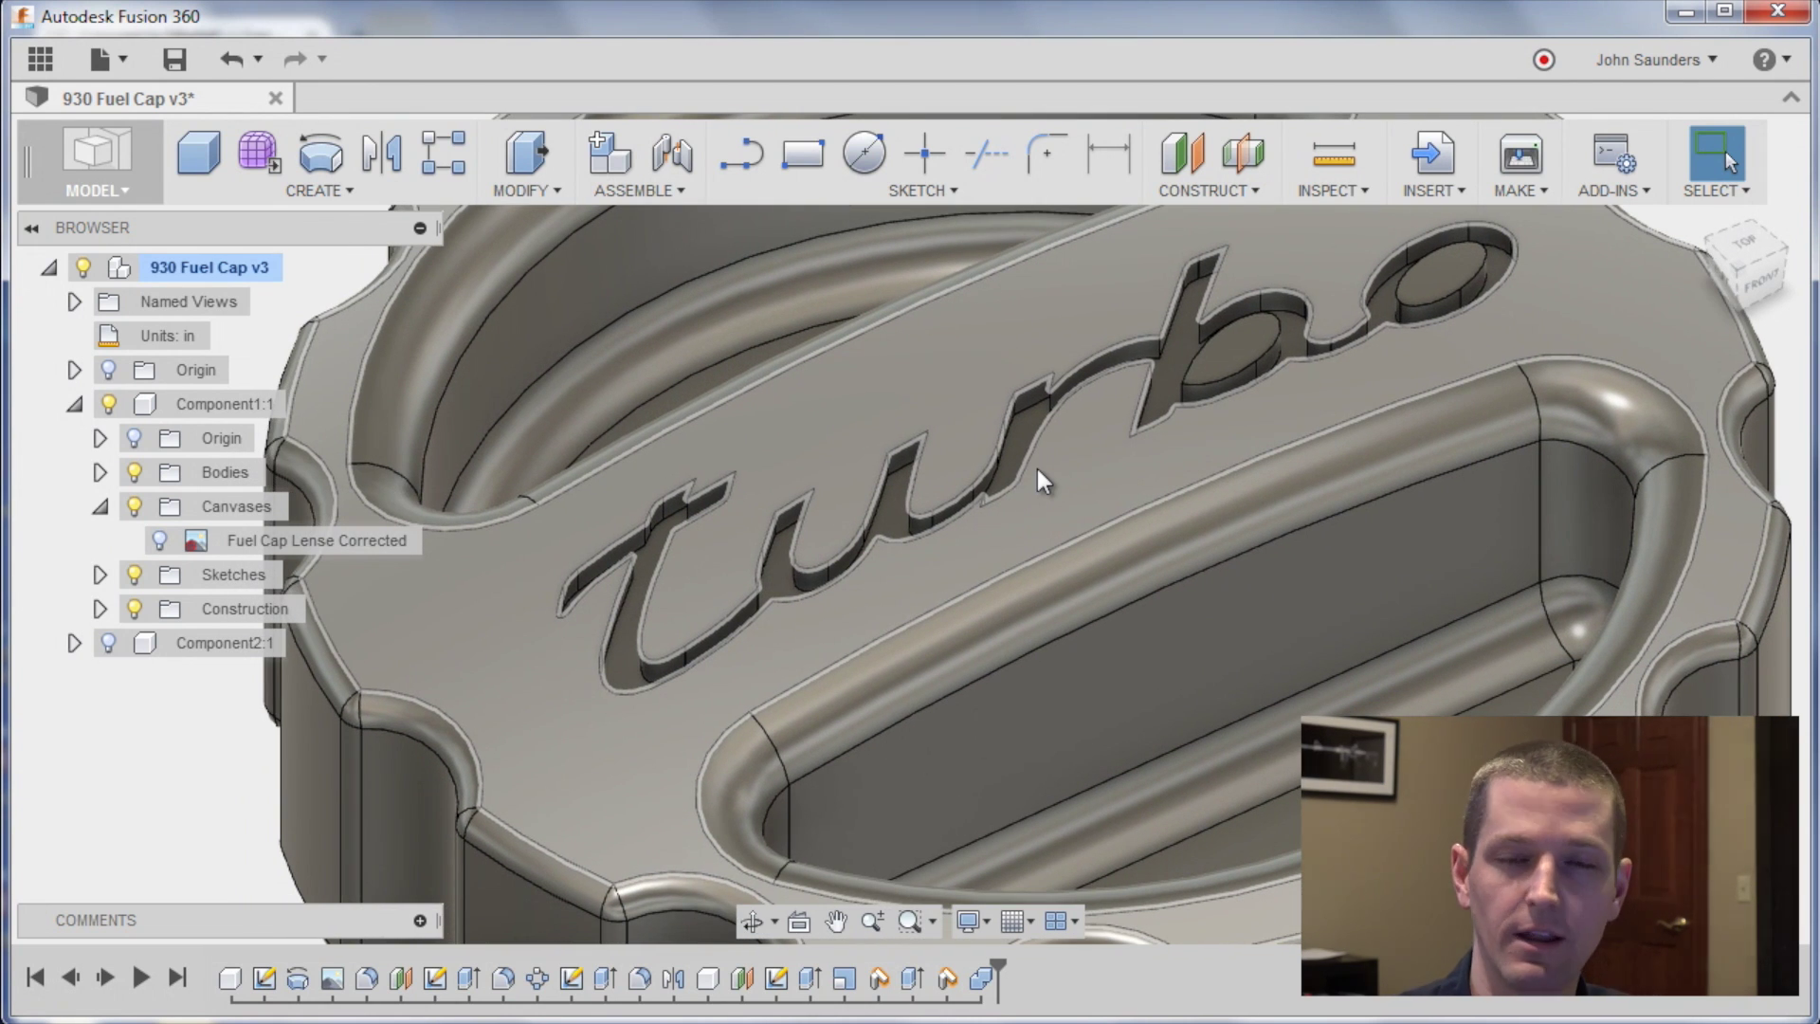
scroll(1169, 357, up, 6)
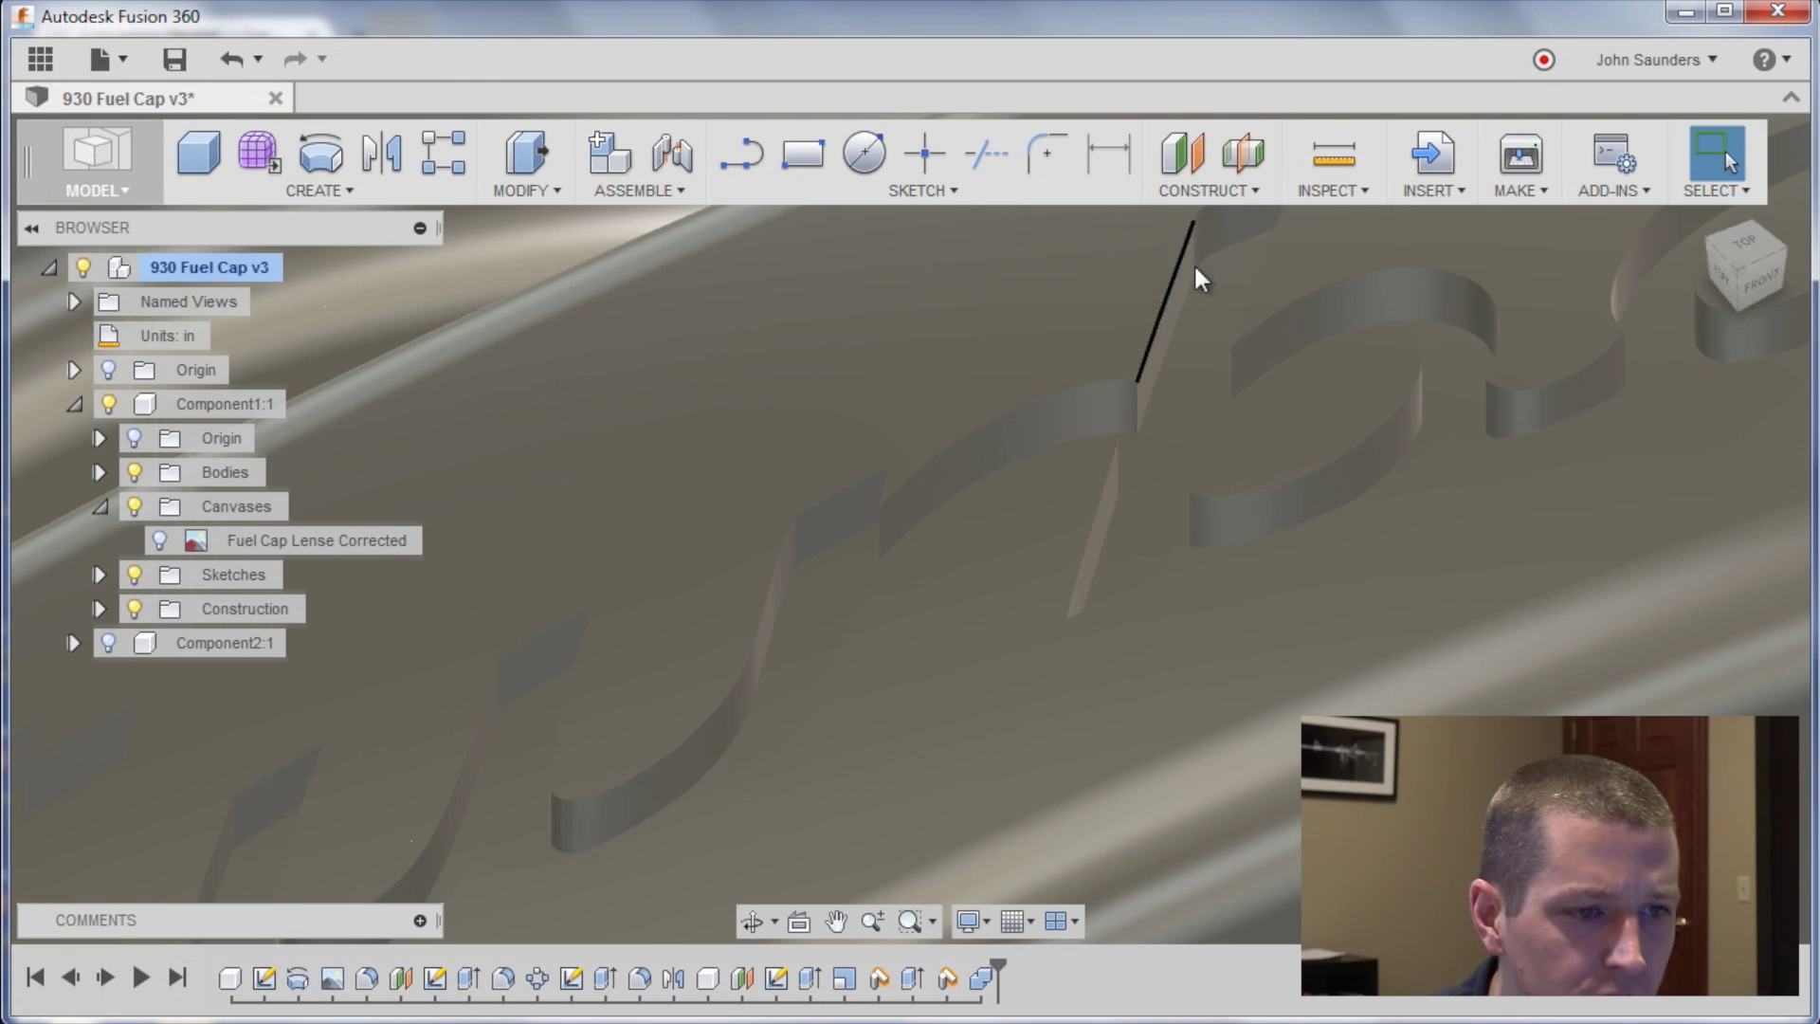
shift+middle_drag(832, 525, 1192, 562)
click(897, 480)
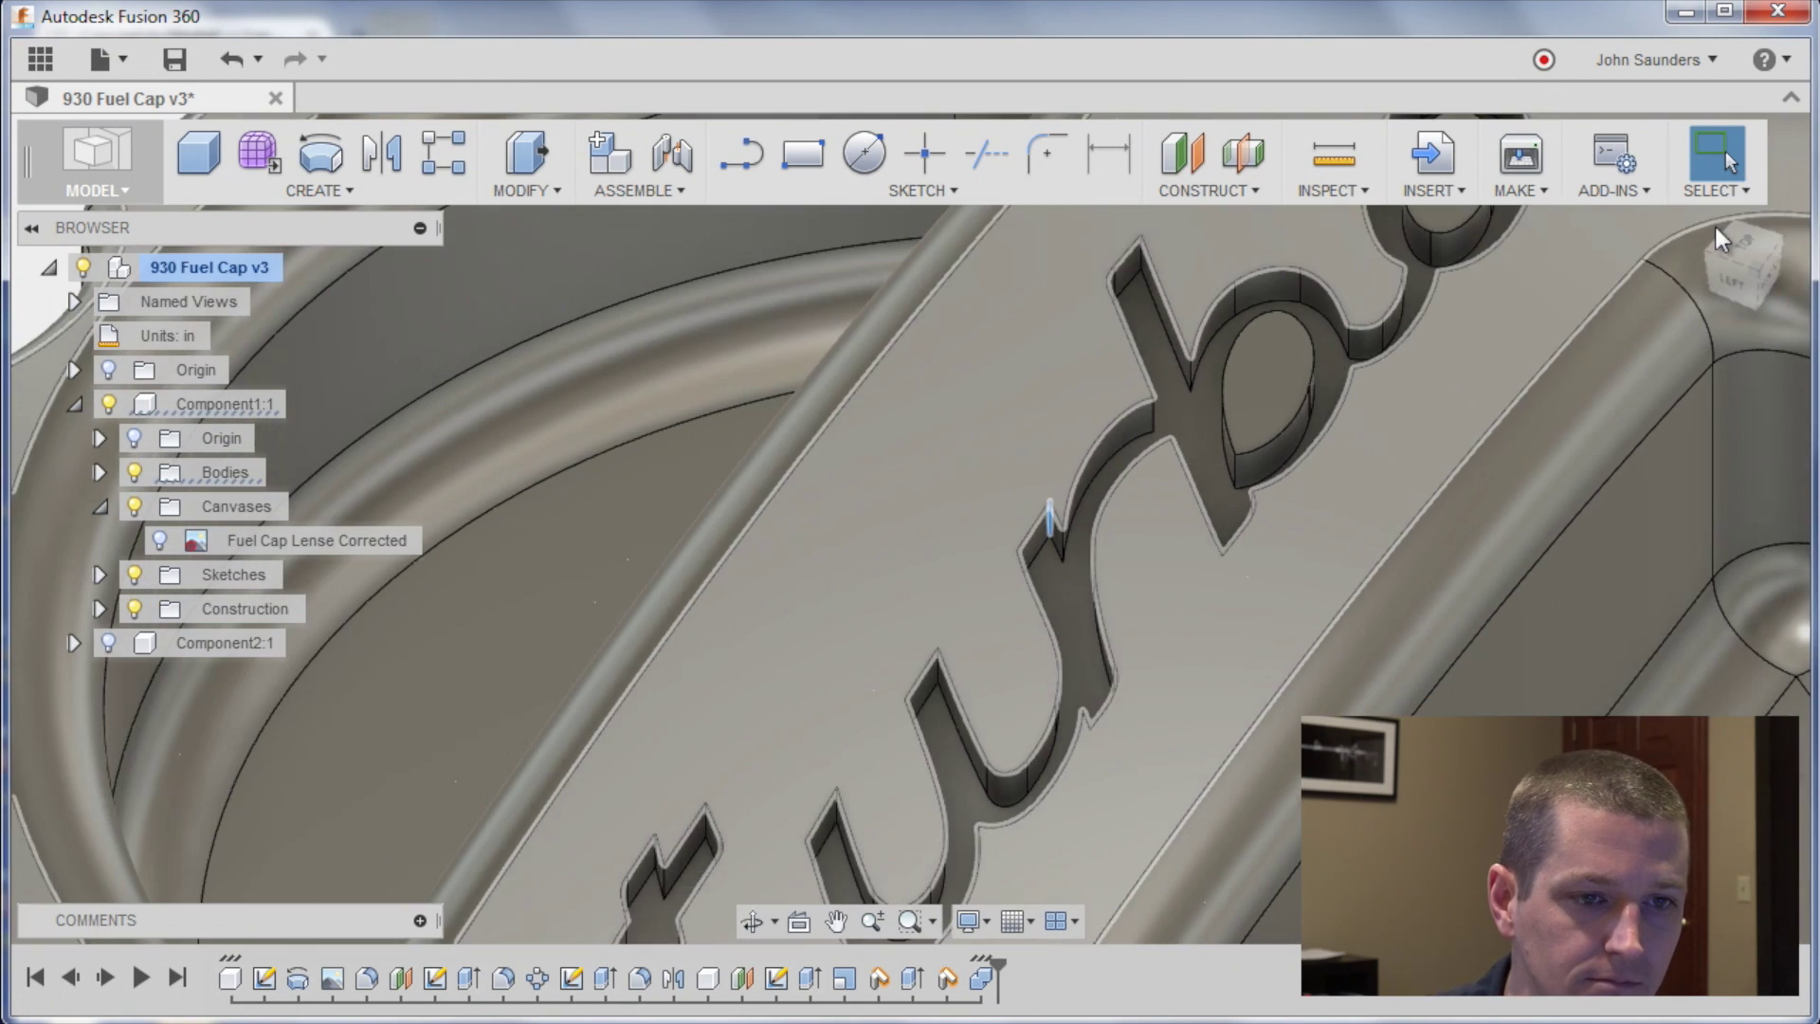
- From the TOP view, orbit close to select an edge of the letter t, then zoom out
click(1722, 240)
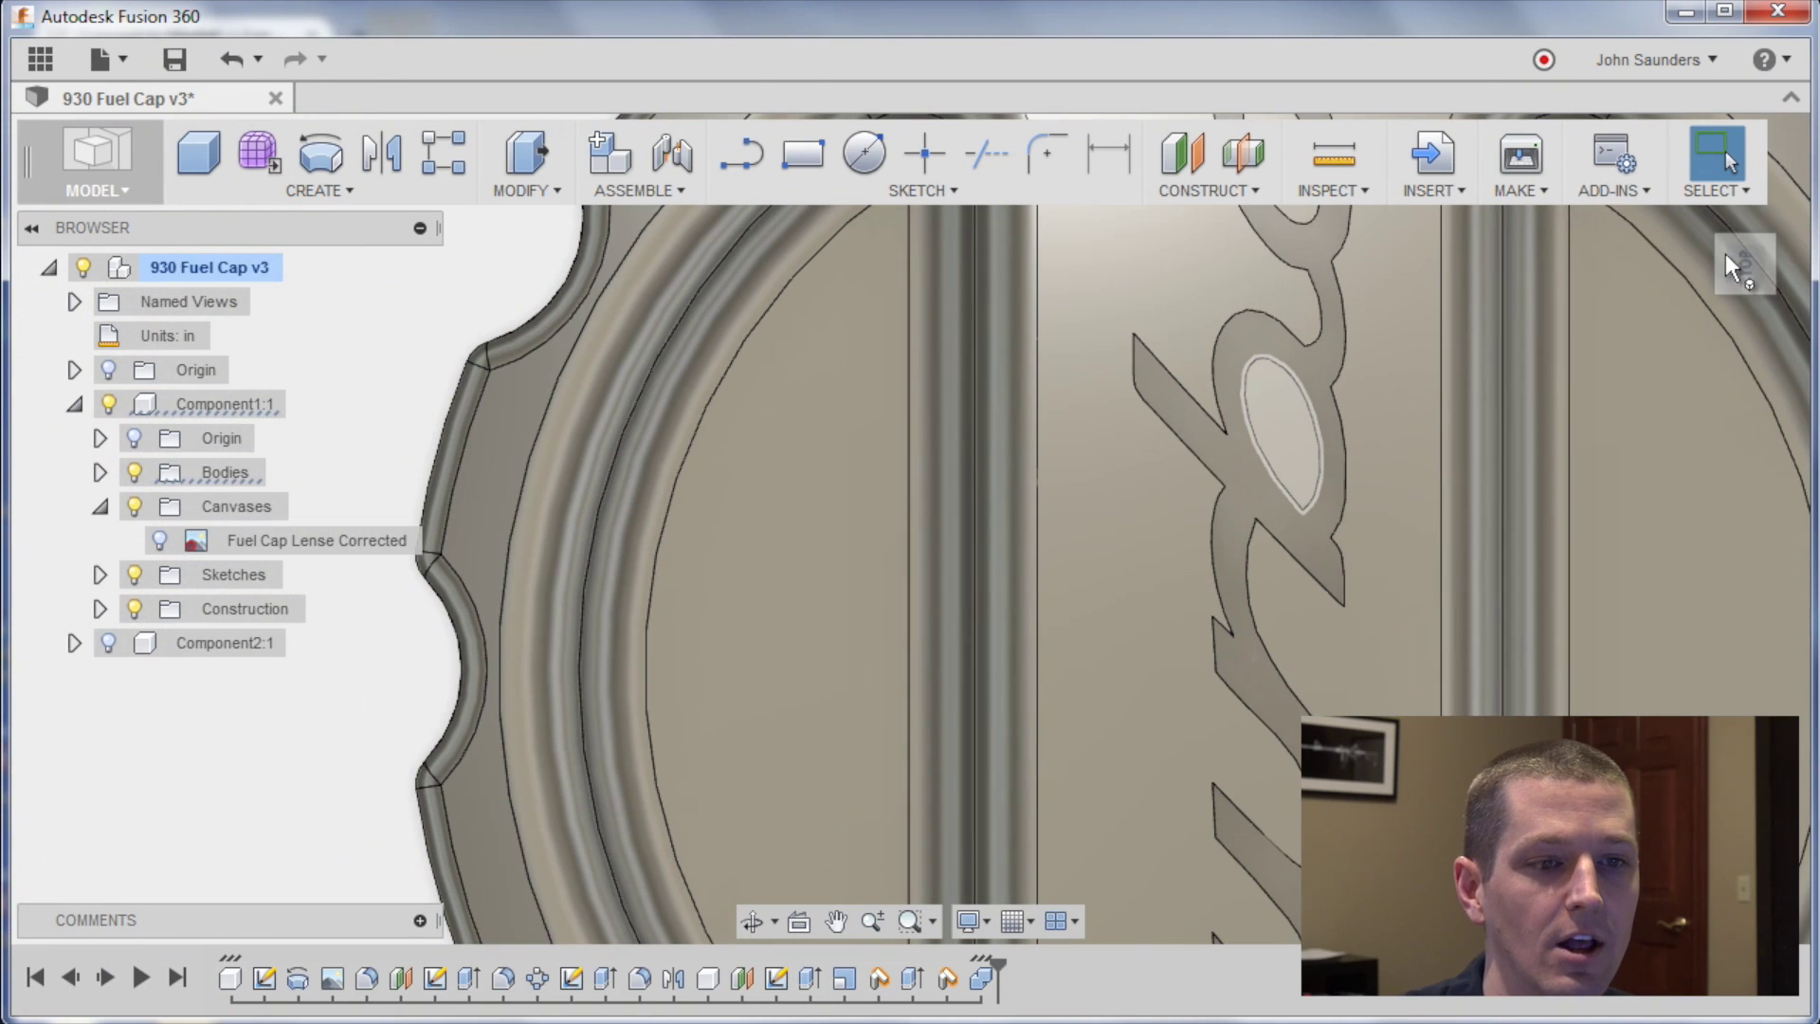
click(1724, 253)
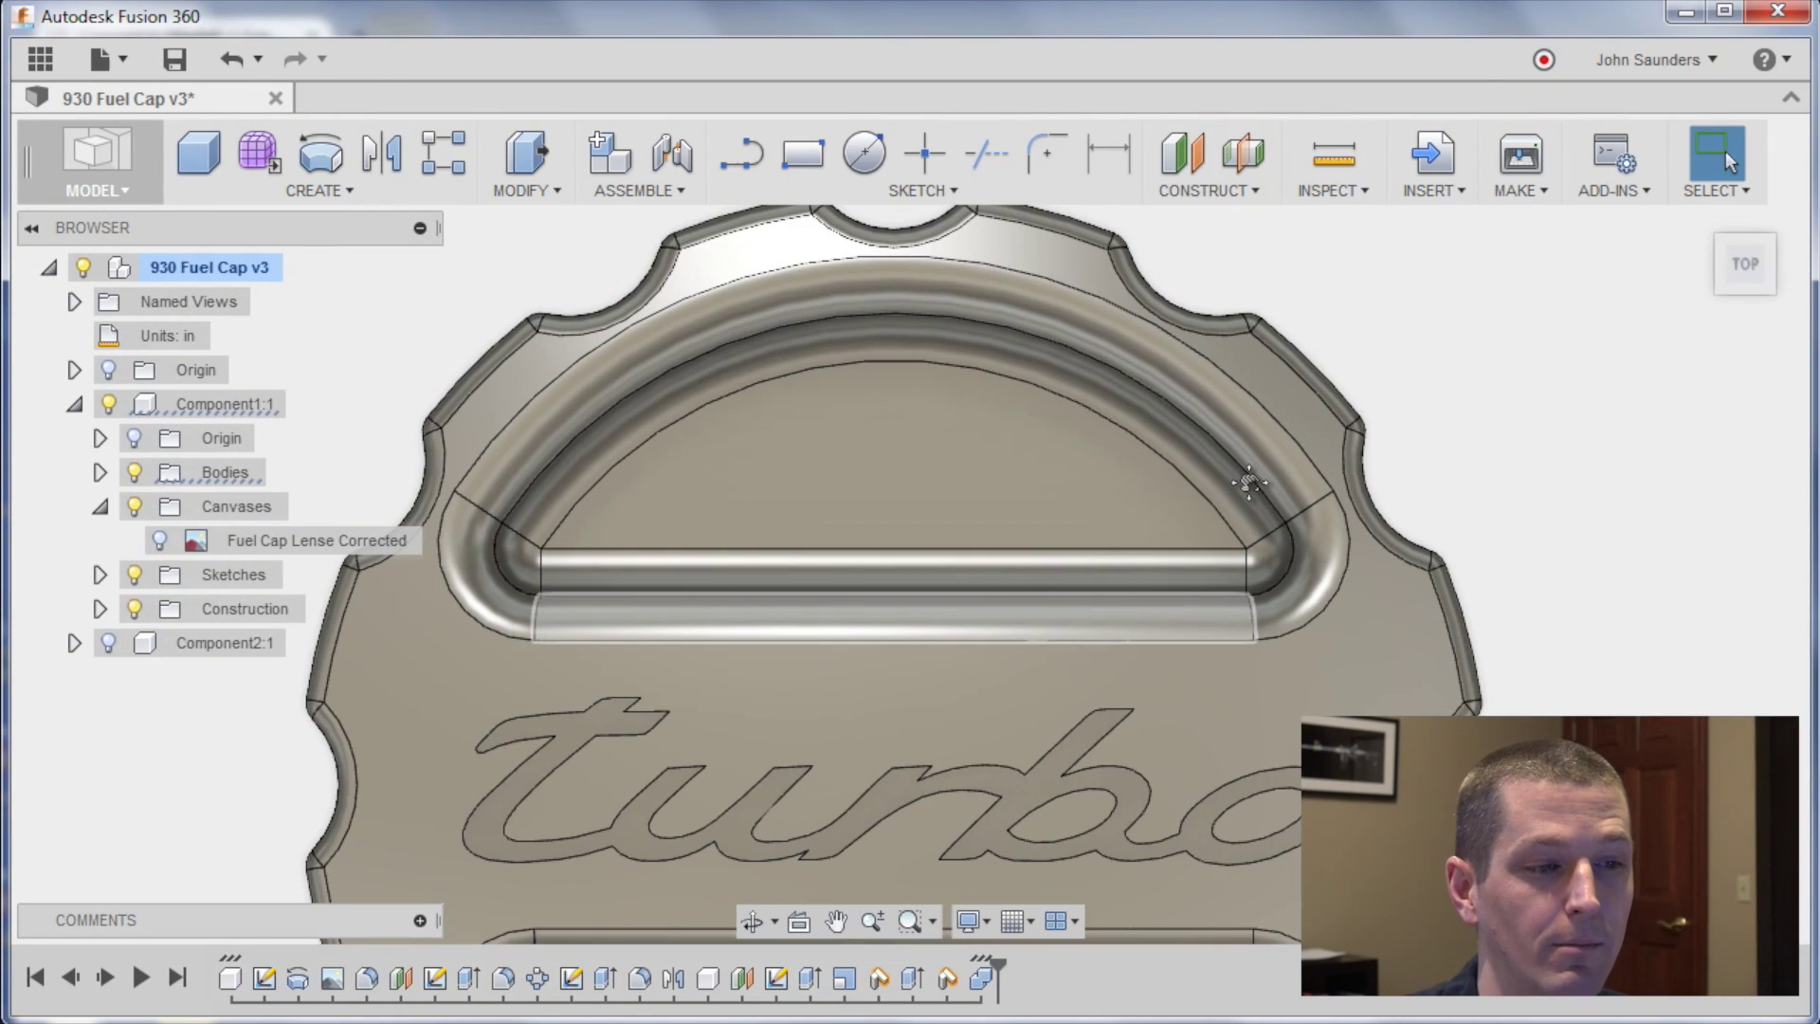
shift+middle_drag(1249, 483, 936, 436)
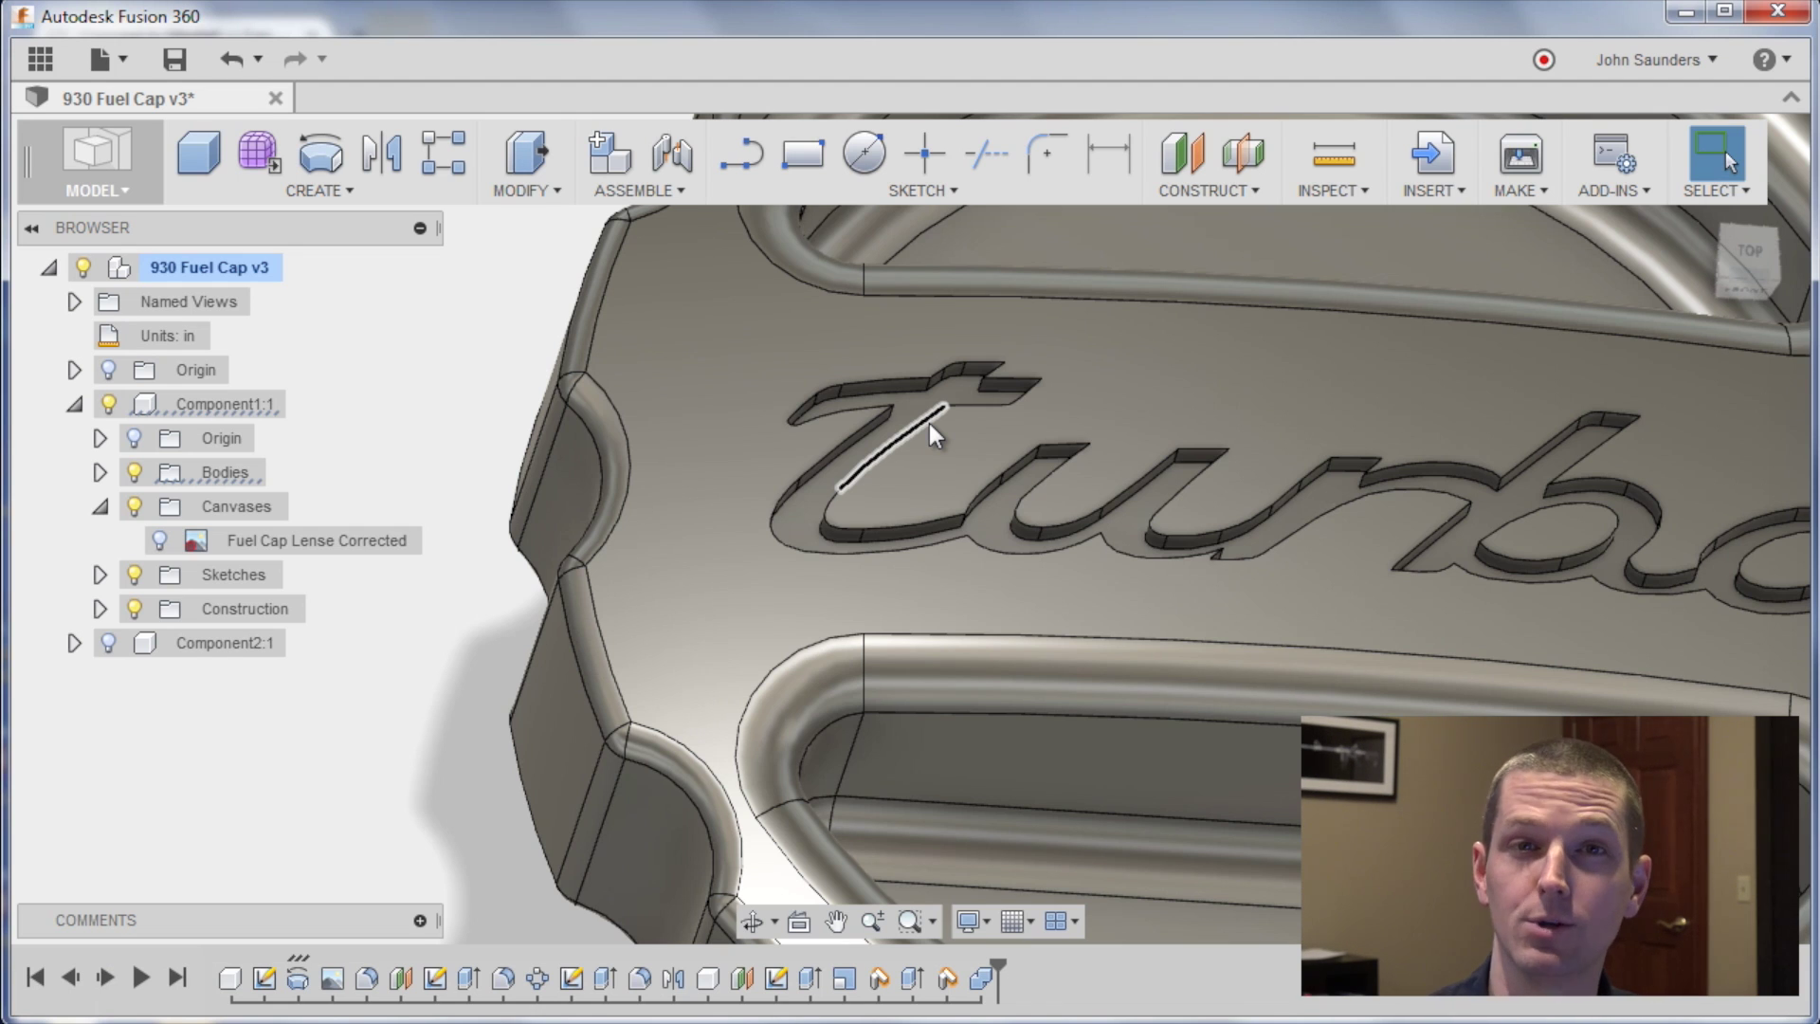
click(930, 425)
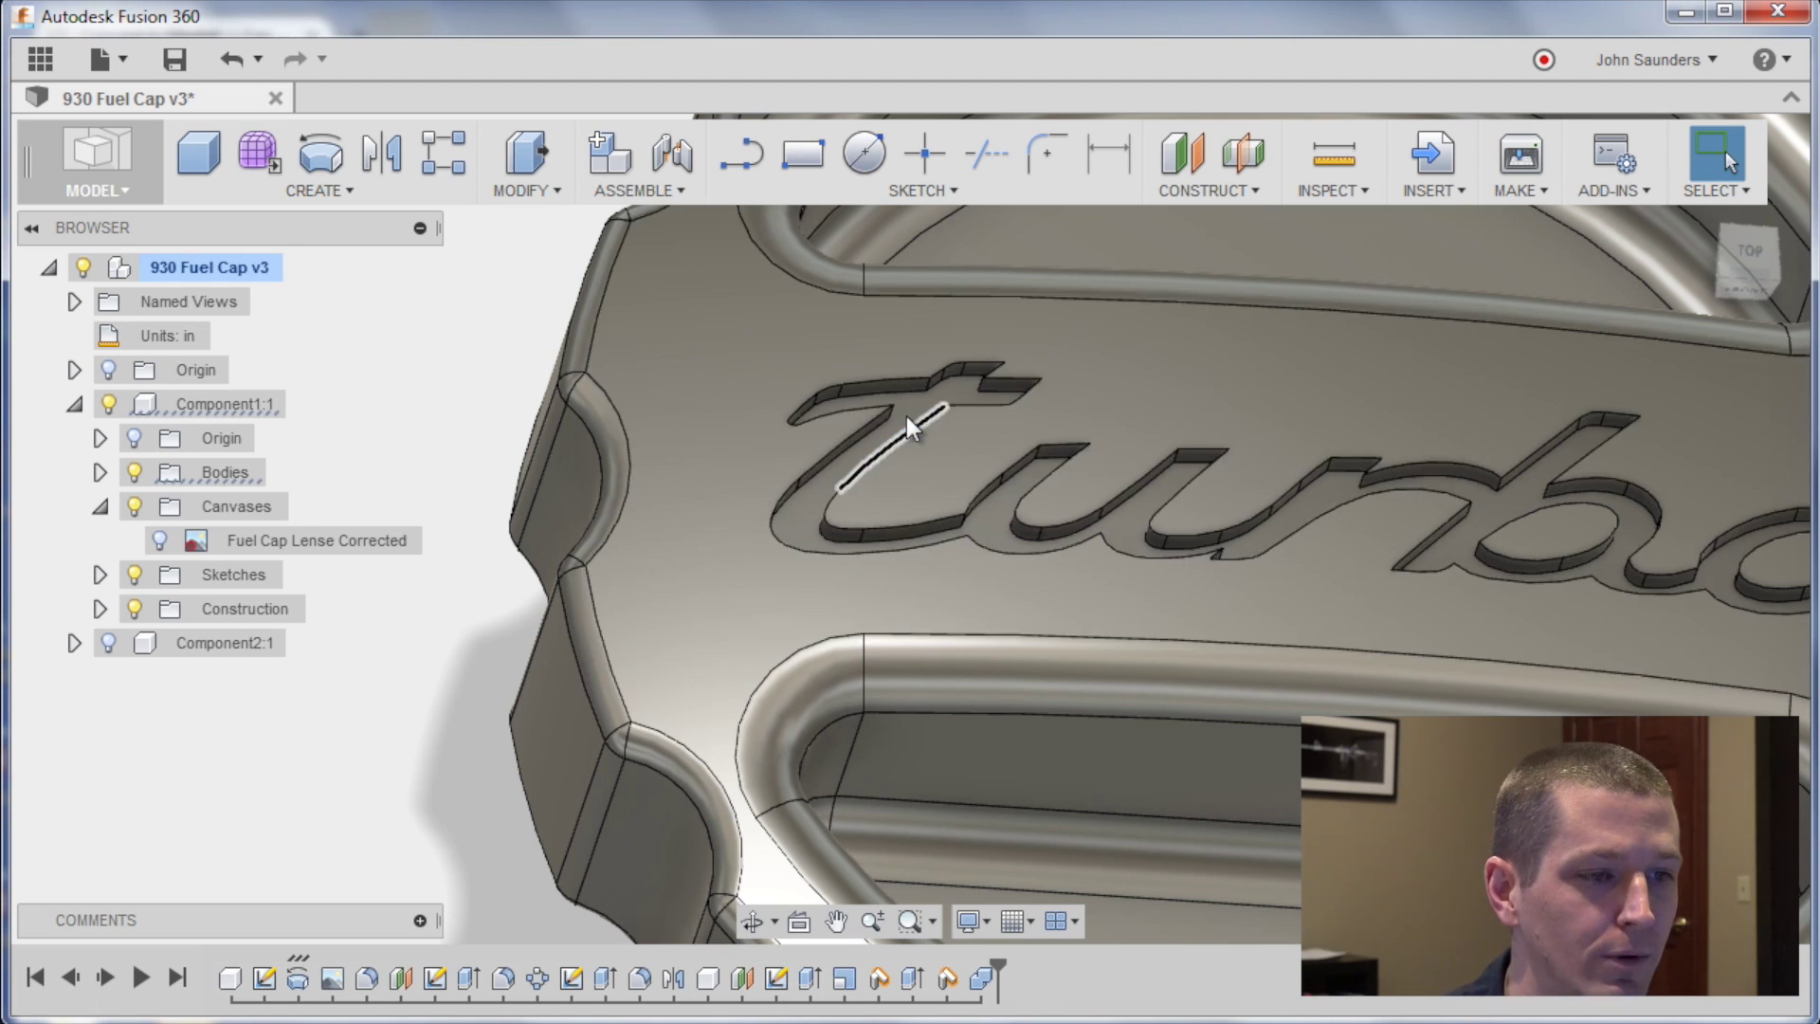
scroll(910, 427, down, 3)
scroll(964, 474, down, 2)
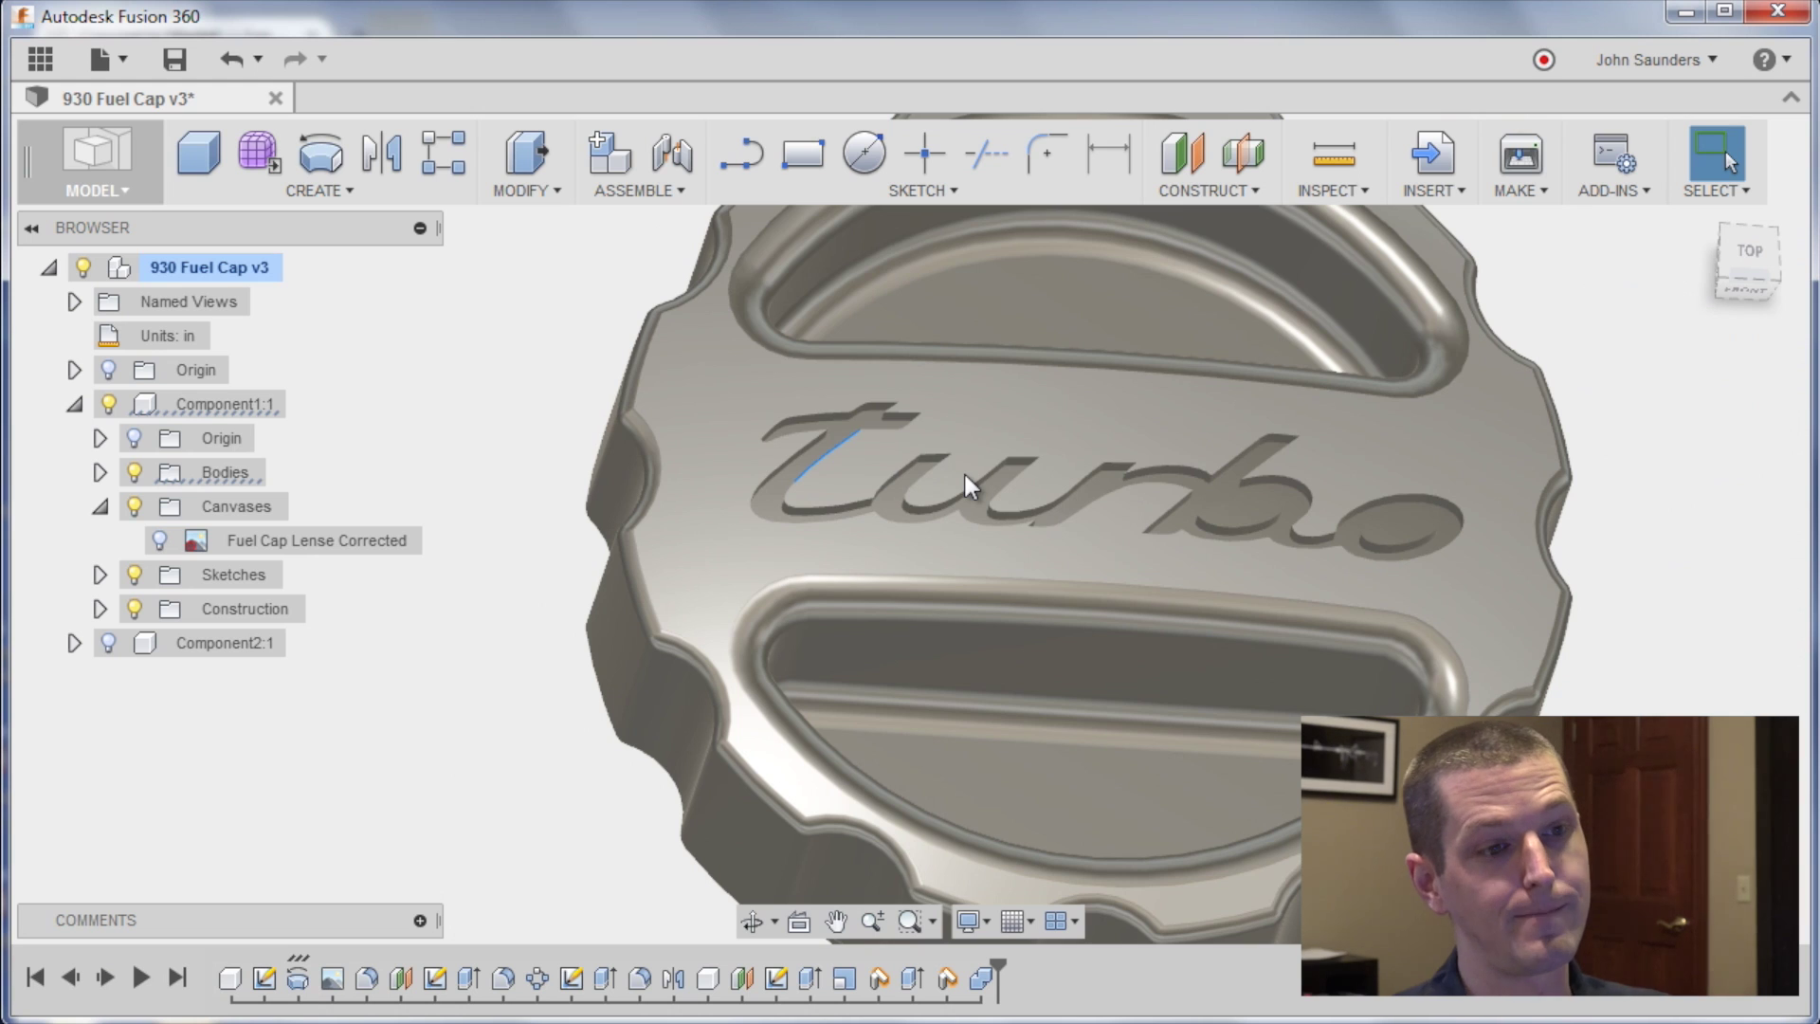
shift+middle_drag(964, 474, 959, 430)
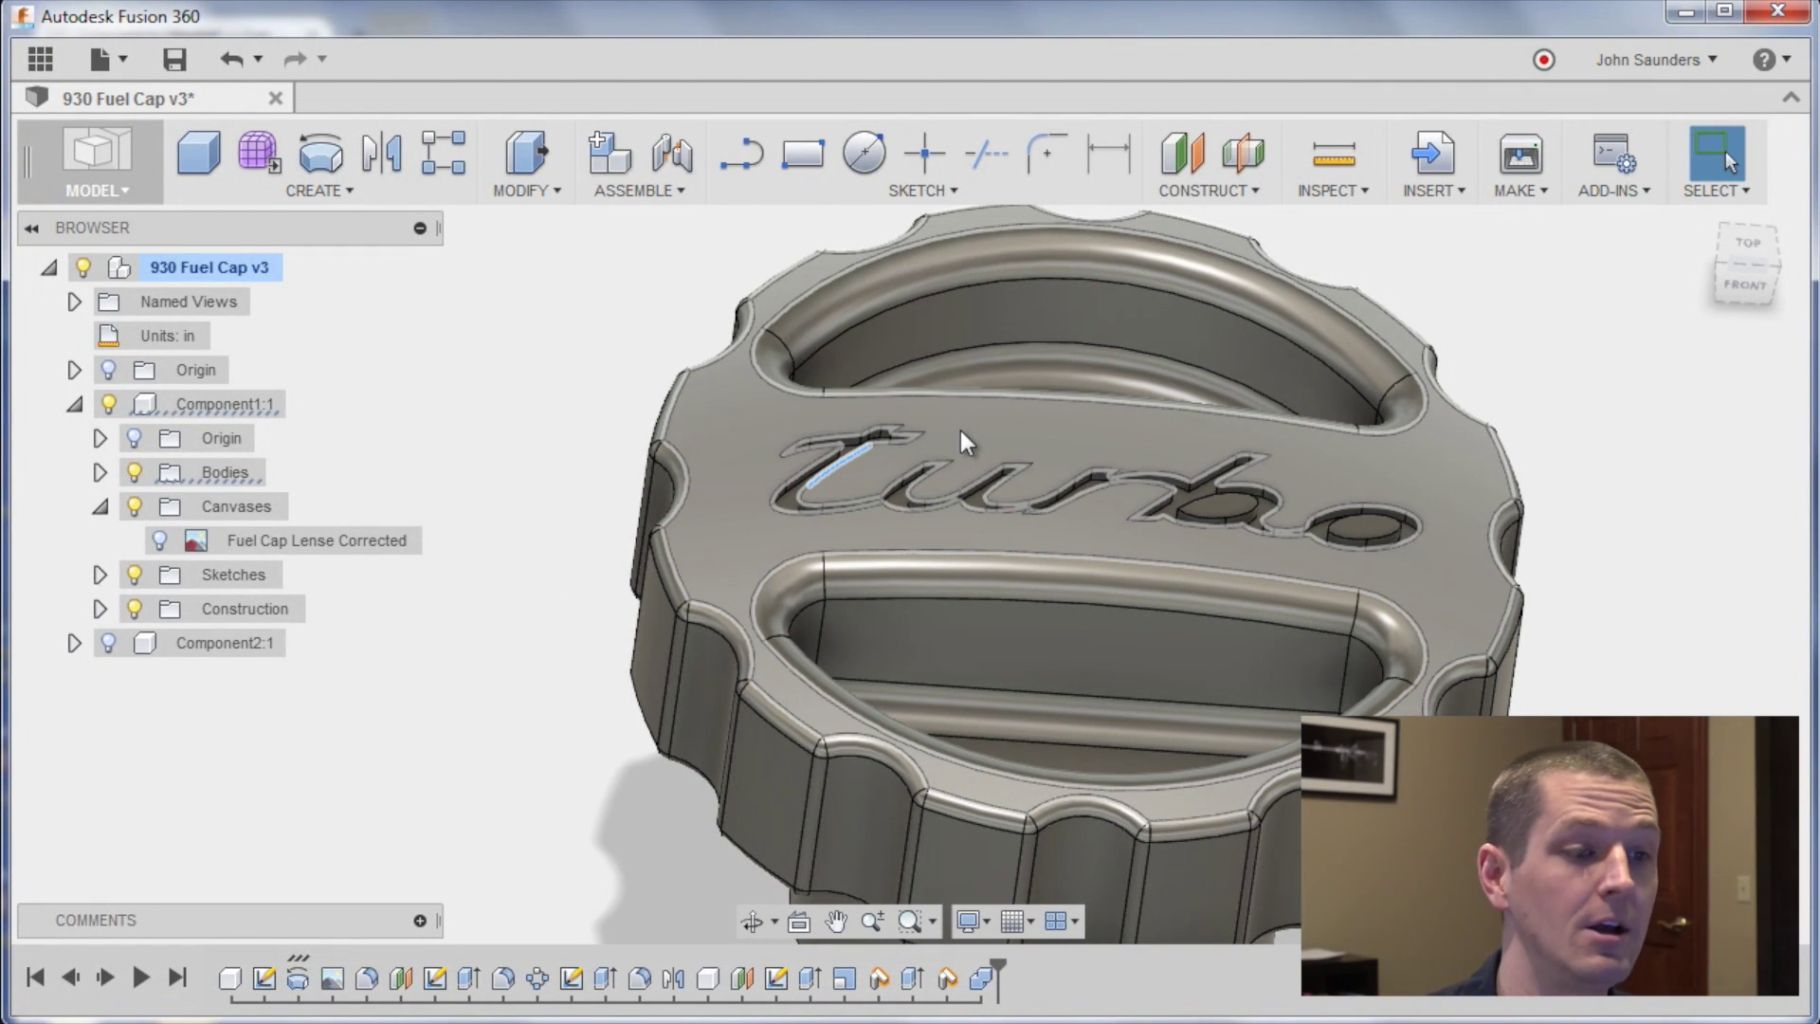
shift+middle_drag(959, 431, 582, 354)
scroll(601, 348, down, 3)
- Measure an outer rim edge, reading 1.575 in radius and 3.15 in diameter
key(i)
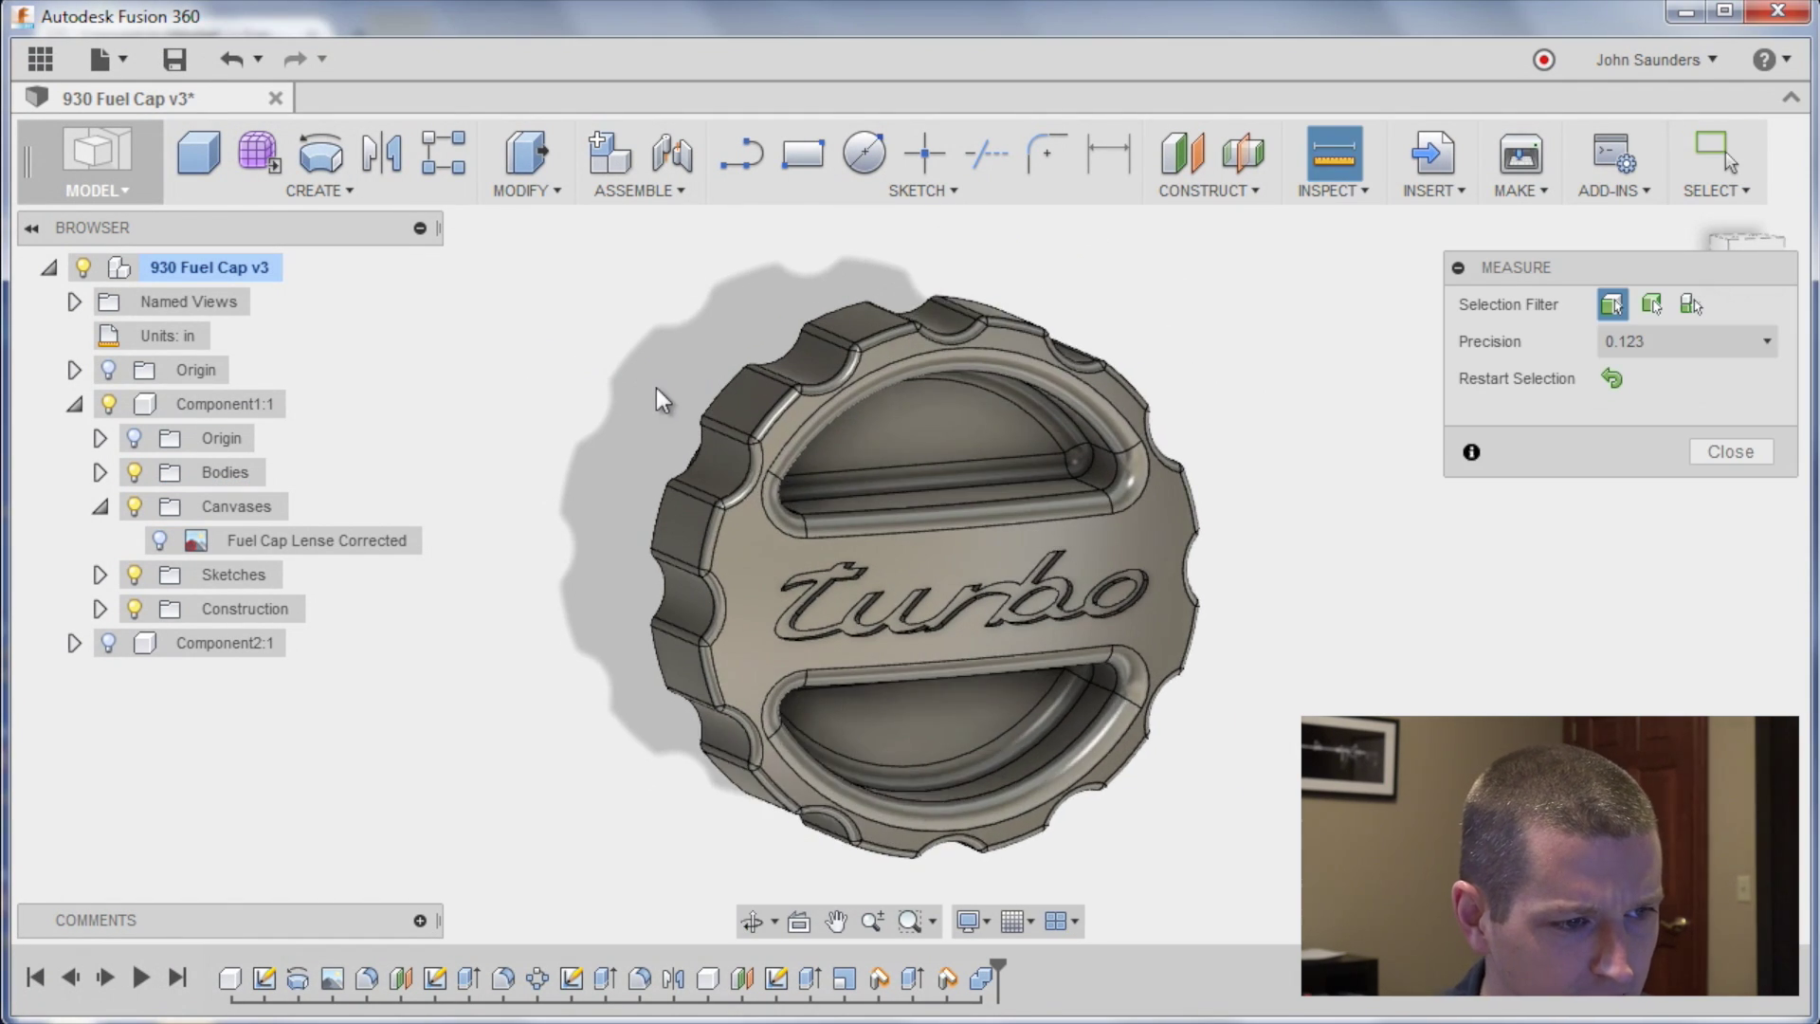
scroll(828, 417, up, 5)
click(849, 422)
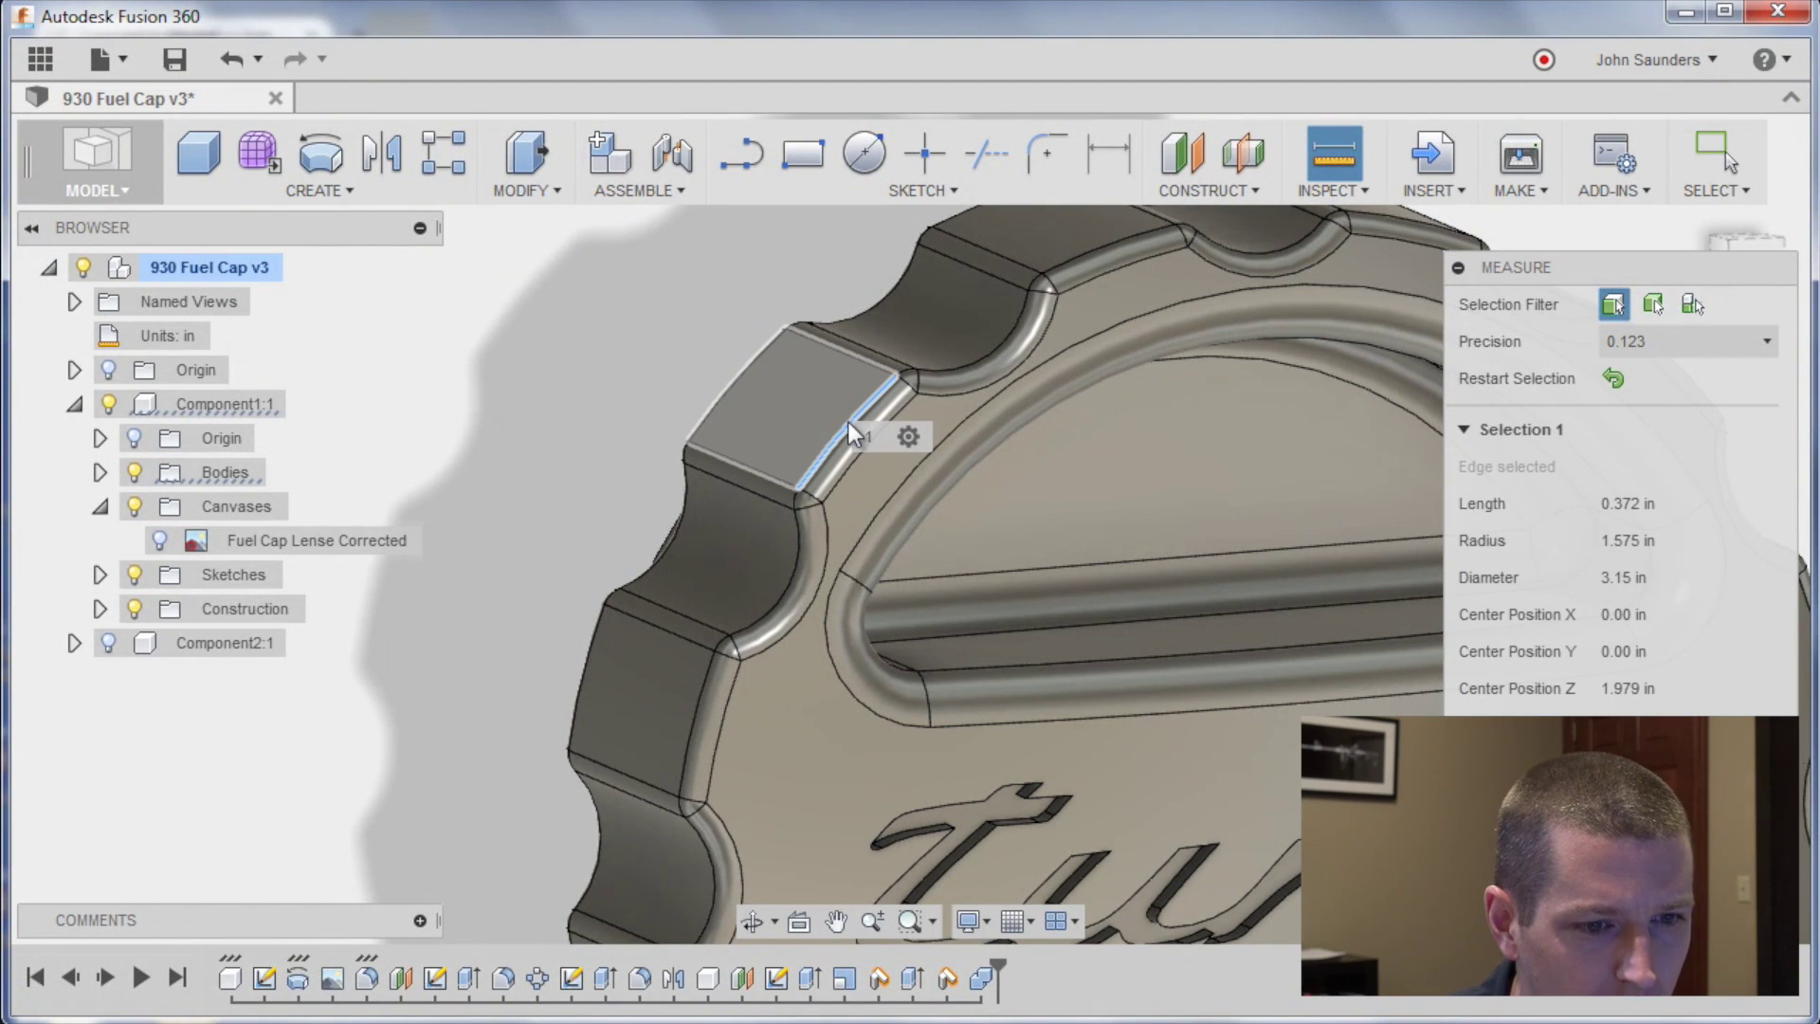
scroll(595, 366, down, 5)
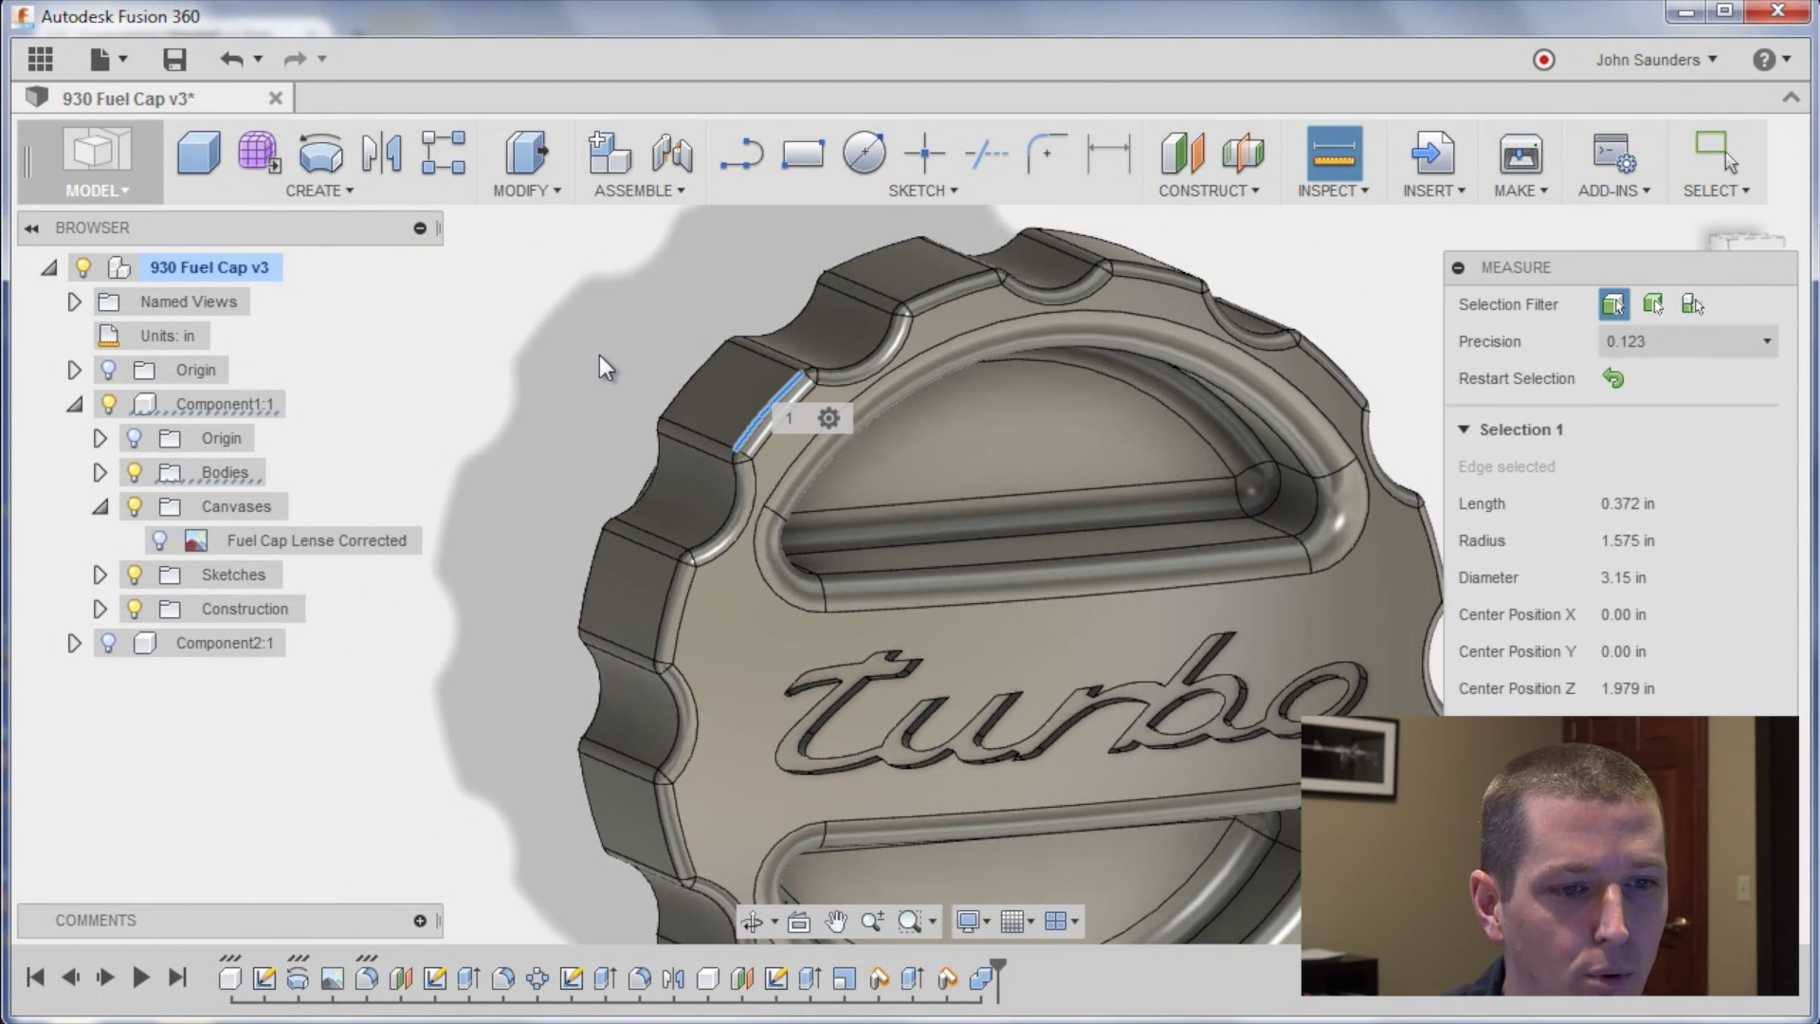
shift+middle_drag(598, 354, 507, 351)
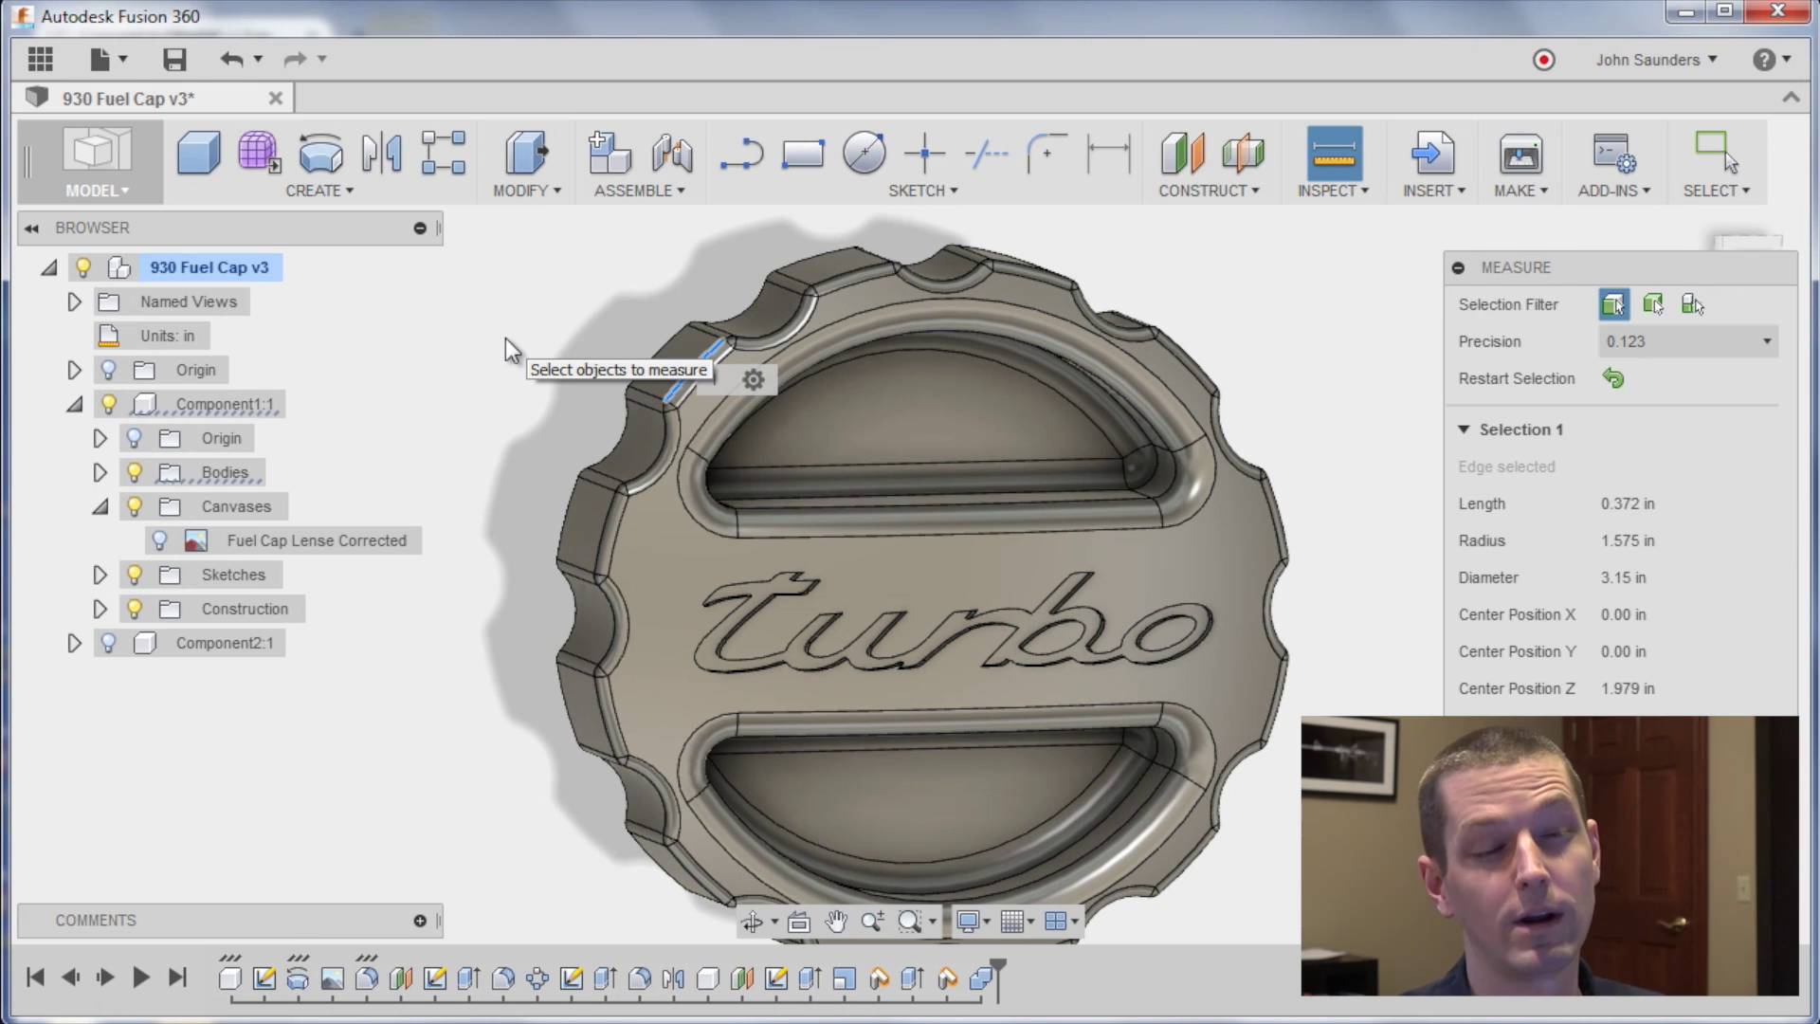
shift+middle_drag(1350, 499, 1429, 320)
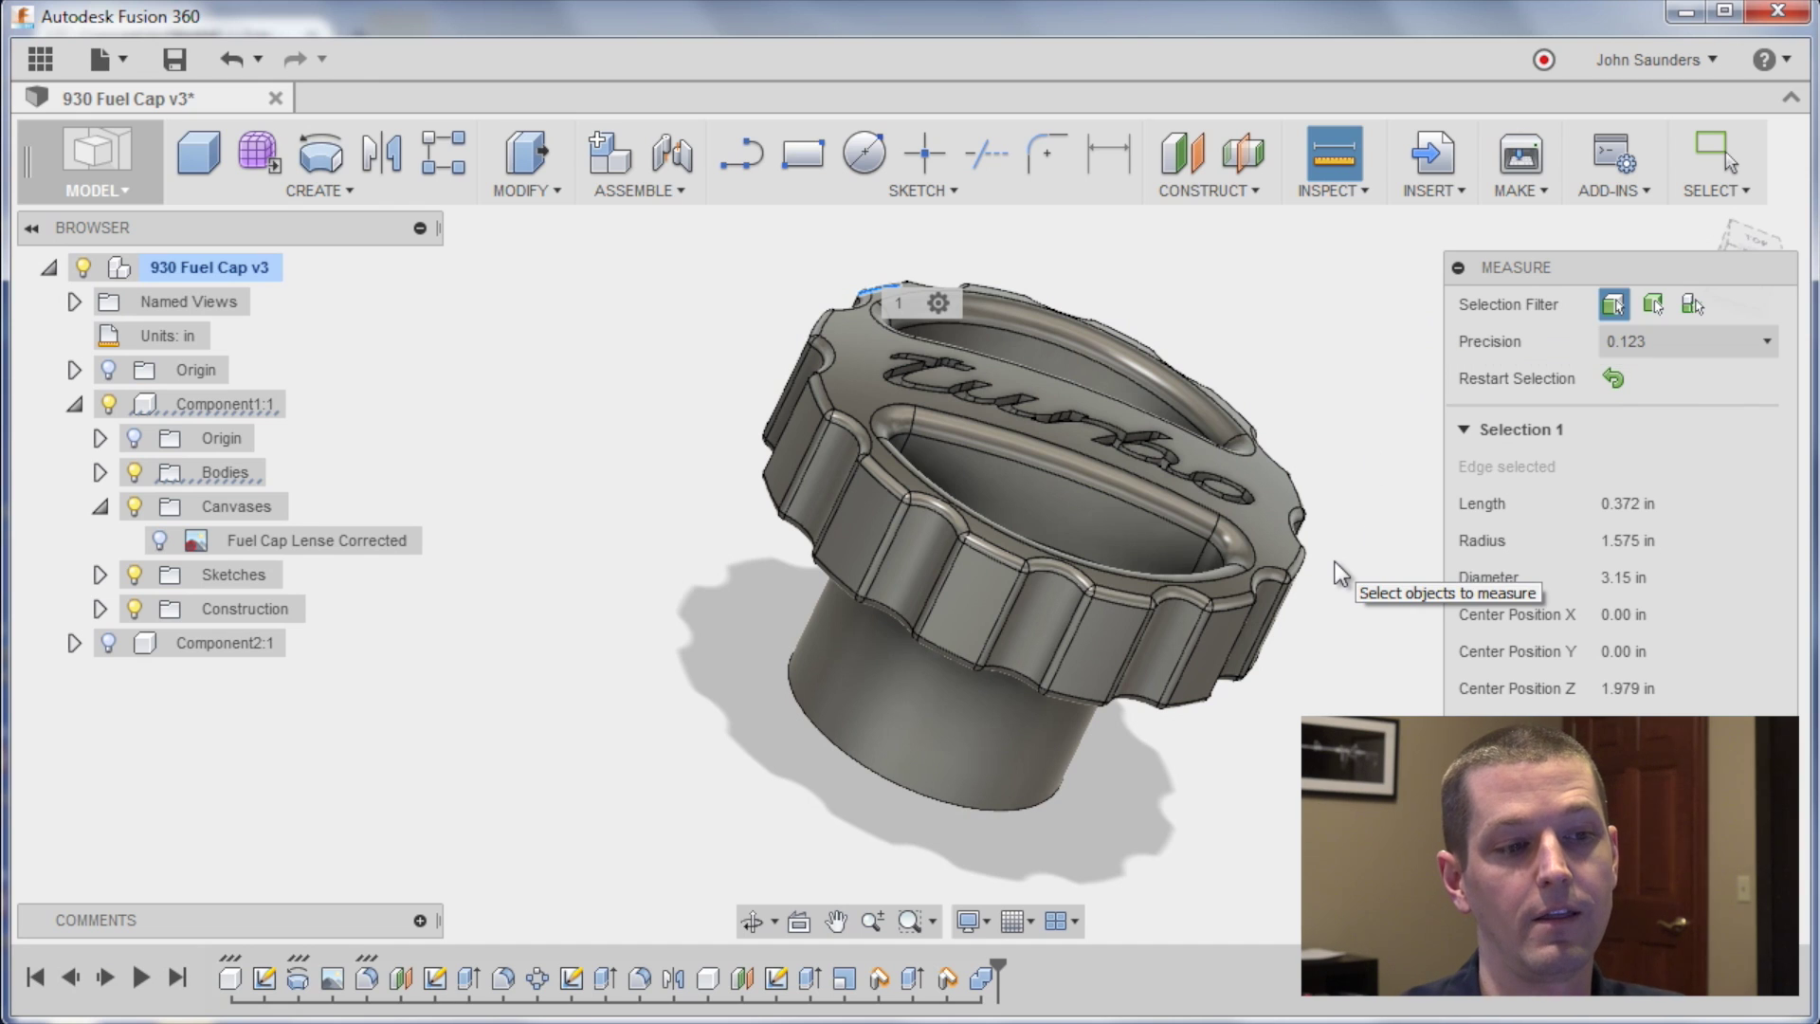